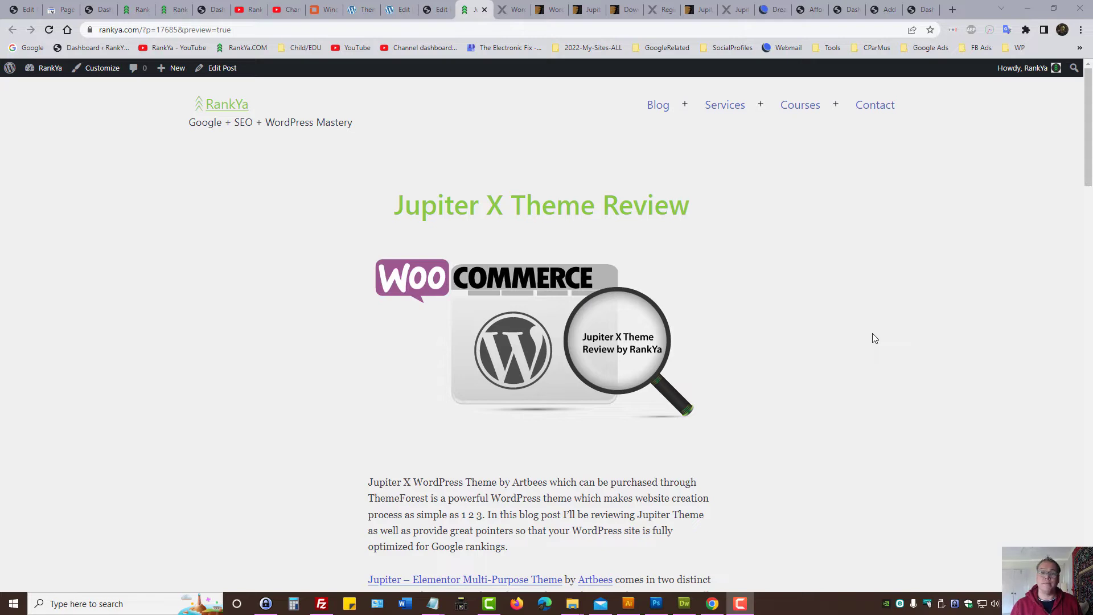
# Step: Leave the Jupiter X Theme Review preview for the ThemeForest marketplace tab
pyautogui.click(549, 9)
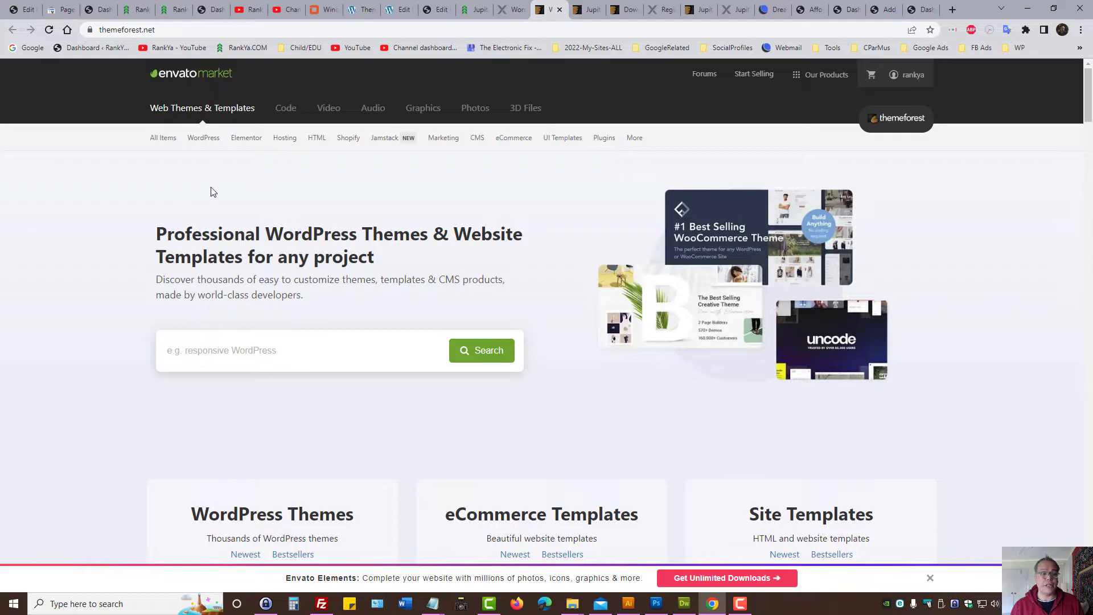
# Step: View the Jupiter Elementor theme item page, then the Downloads list of purchased Jupiter licences
pyautogui.click(587, 11)
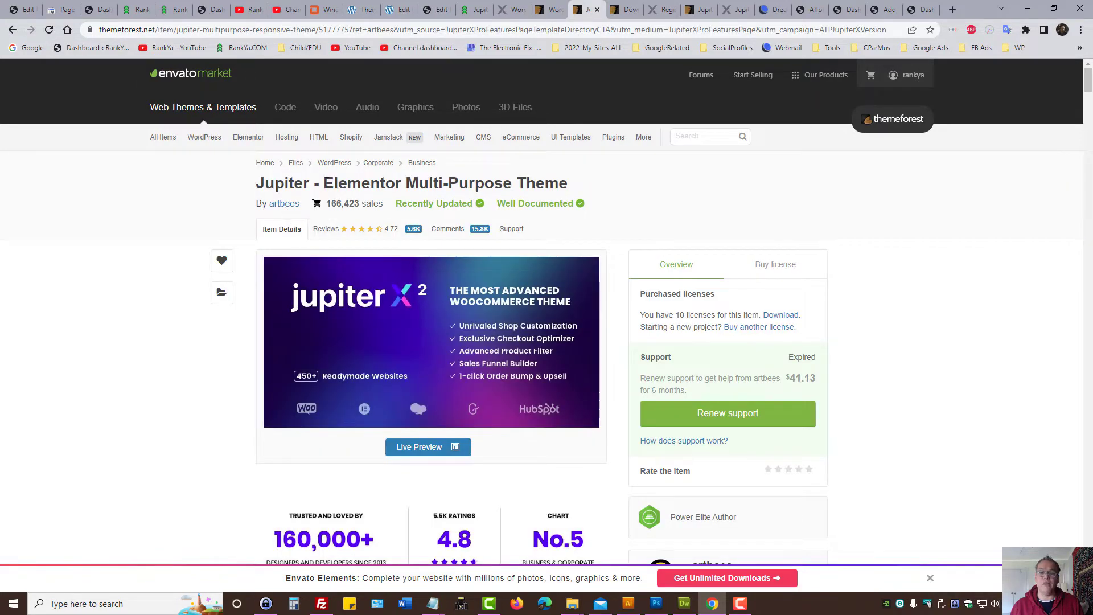
pyautogui.moveTo(326, 183); pyautogui.dragTo(565, 183)
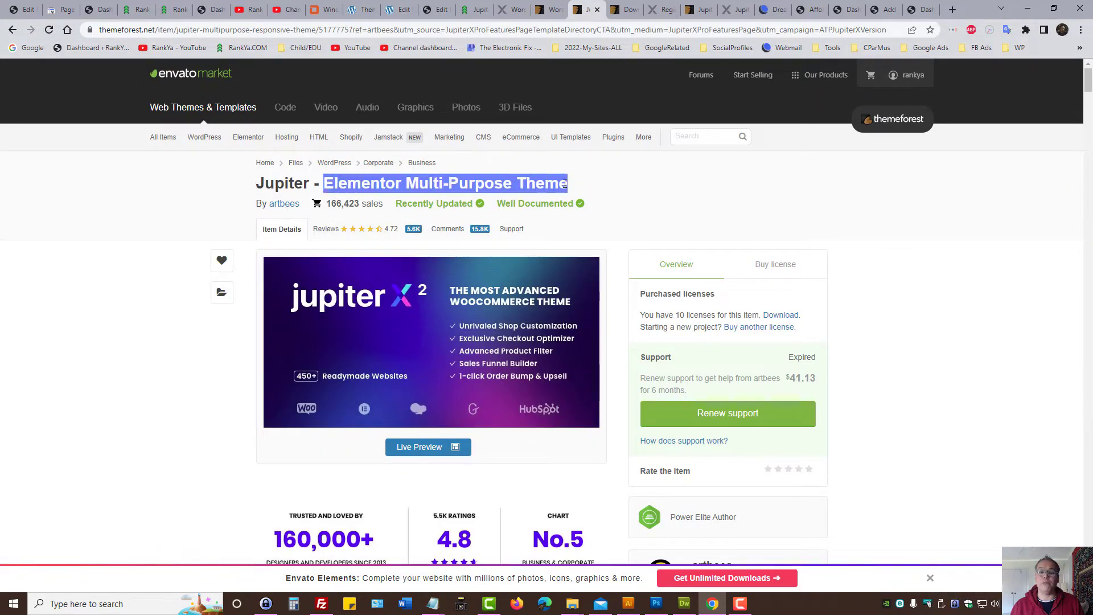
pyautogui.click(593, 183)
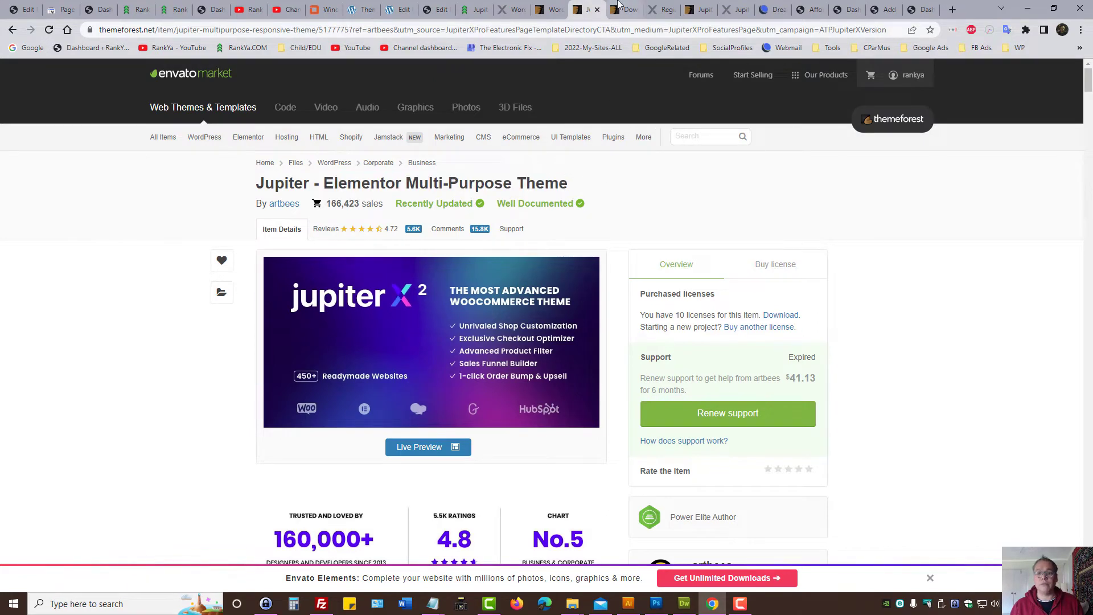
pyautogui.click(619, 7)
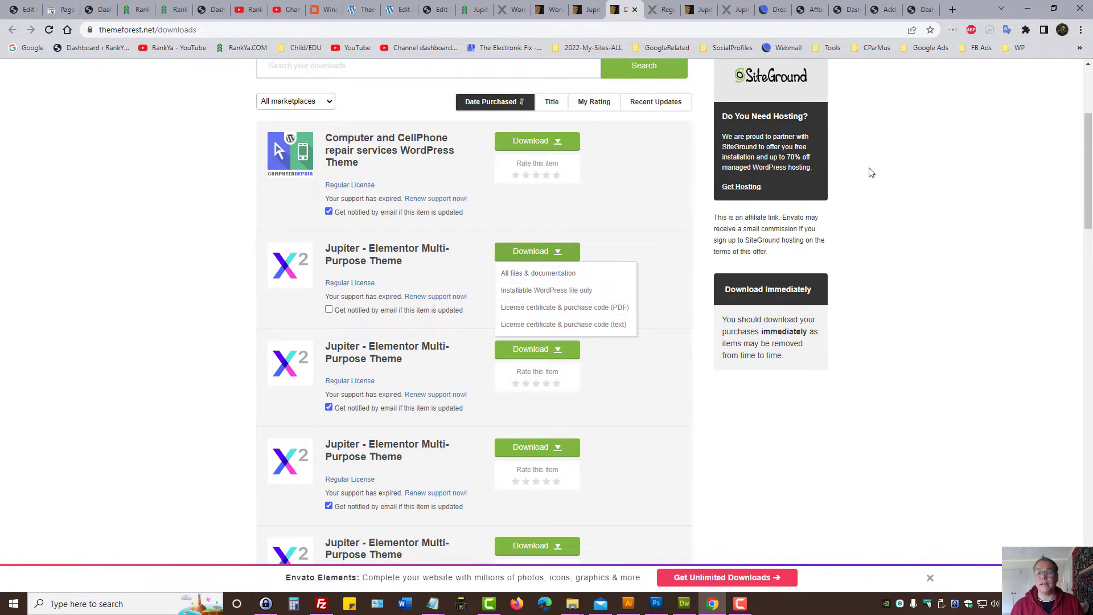
pyautogui.click(899, 168)
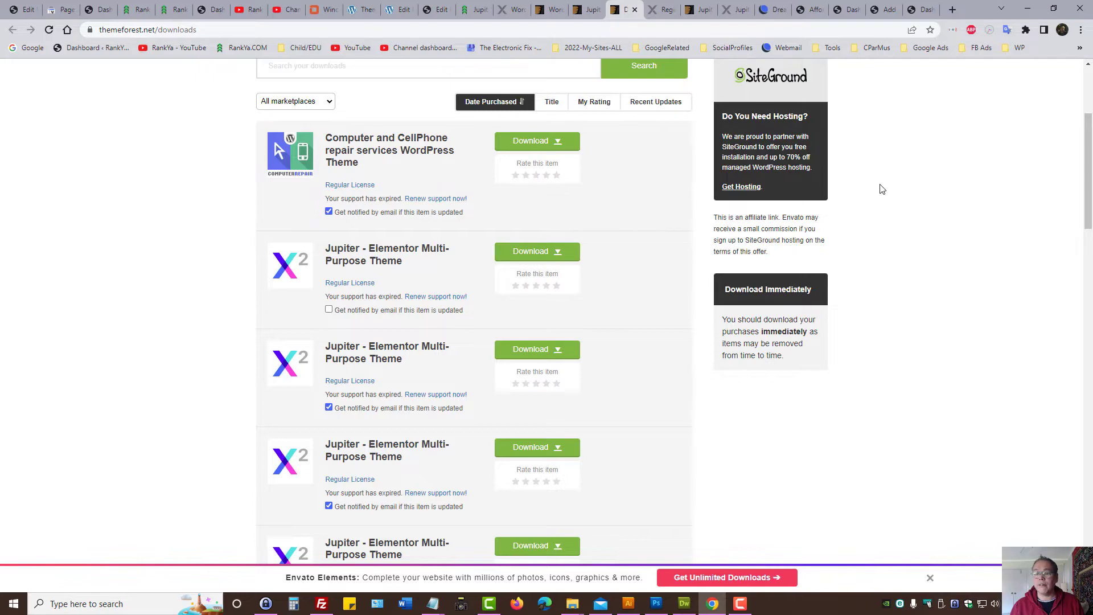
# Step: Minimize Chrome and browse File Explorer to the Downloads folder holding the theme zip
pyautogui.click(1027, 8)
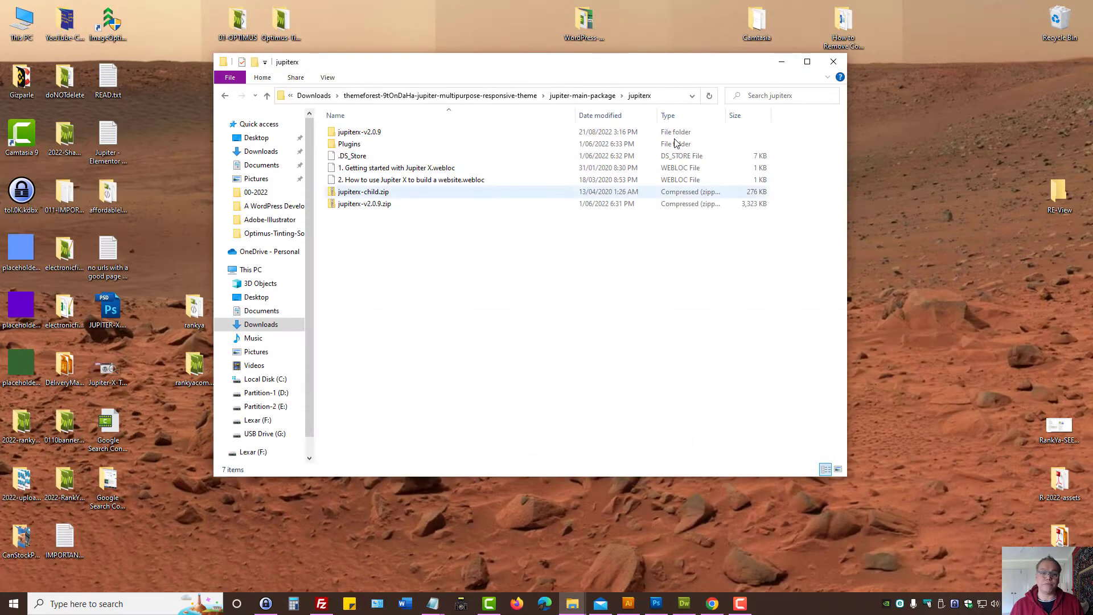
pyautogui.click(314, 95)
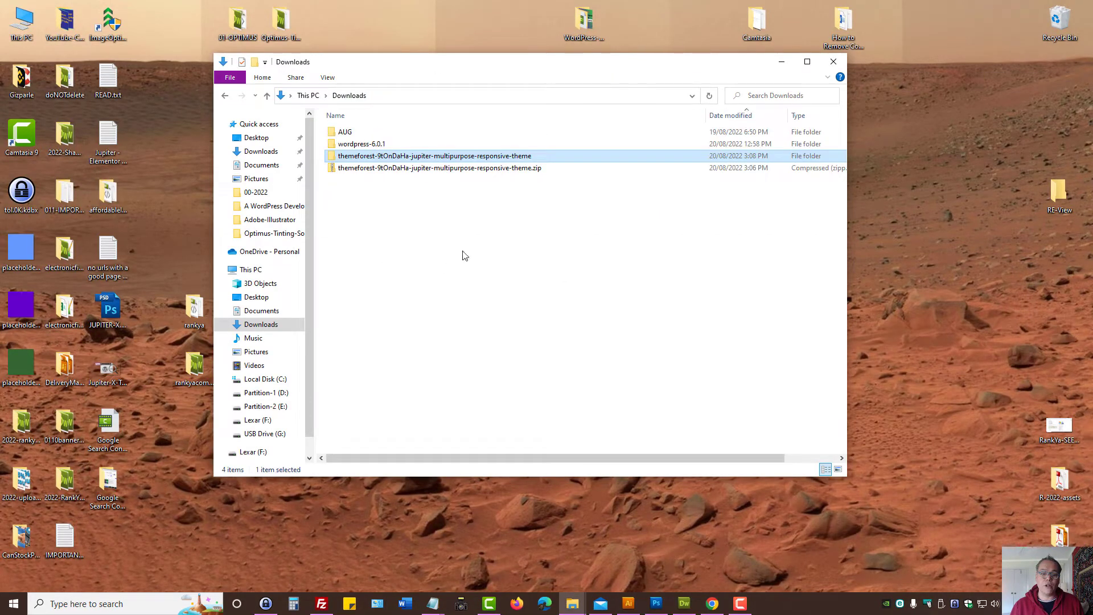
pyautogui.rightClick(393, 166)
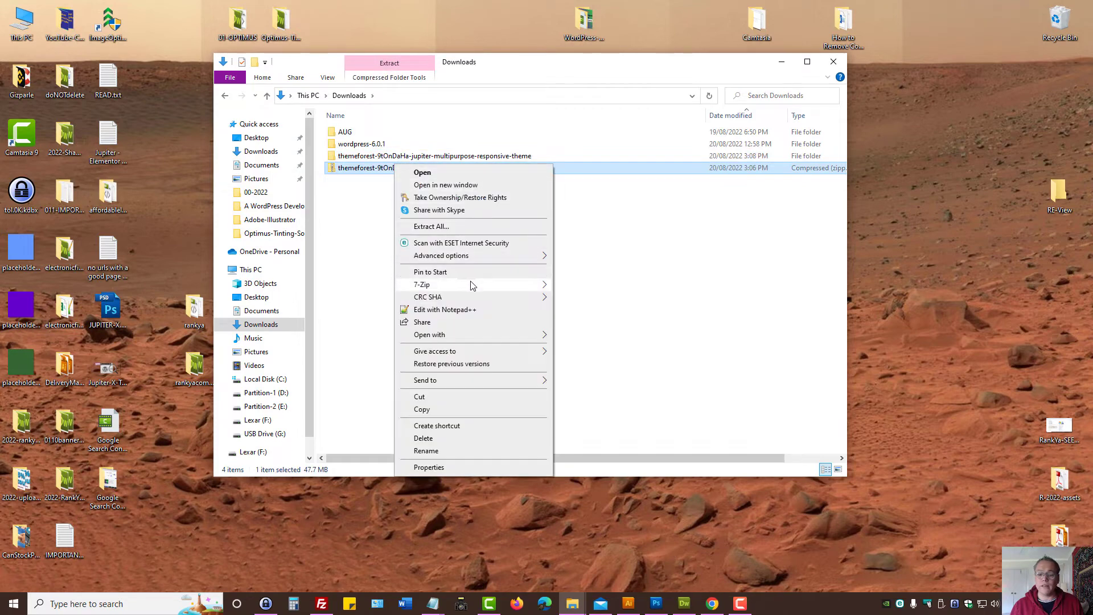
pyautogui.click(380, 219)
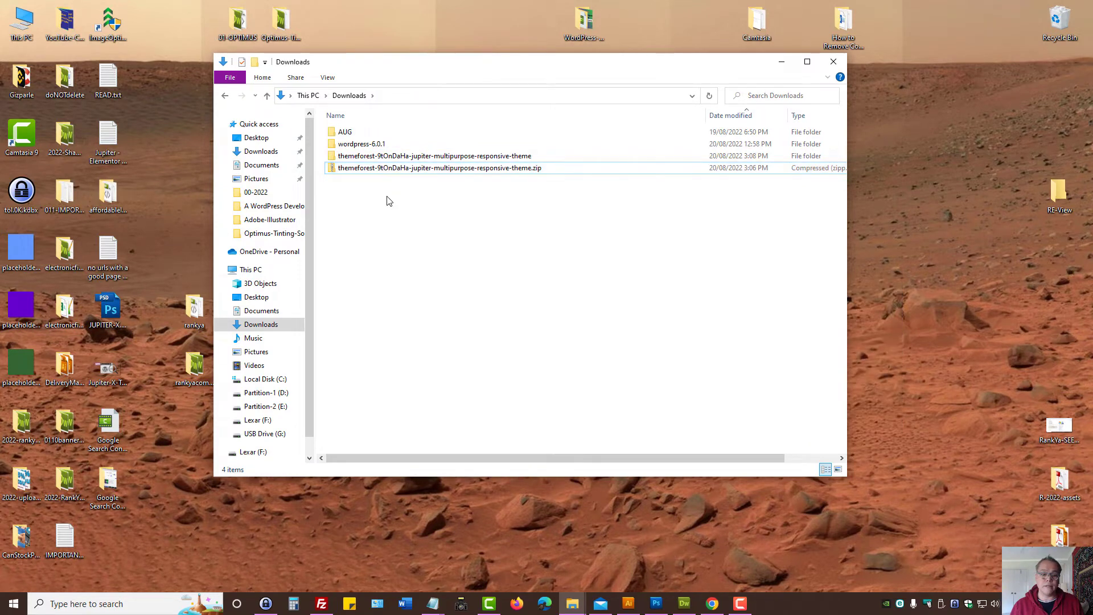
# Step: Open themeforest > jupiter-main-package, look inside jupiter, then open the jupiterx folder
pyautogui.doubleClick(394, 157)
pyautogui.doubleClick(360, 144)
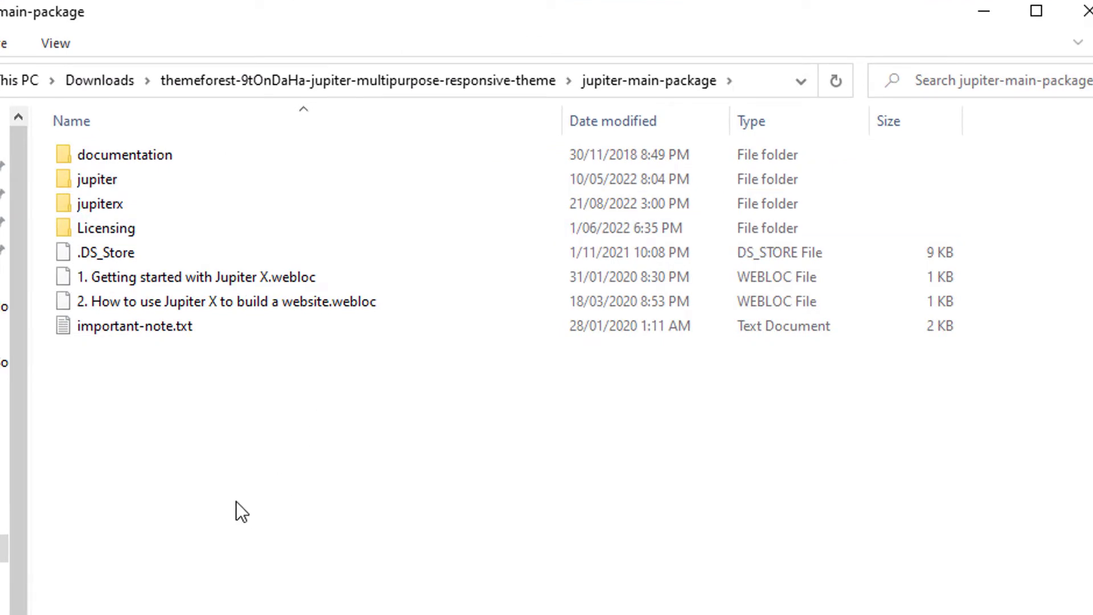
pyautogui.click(114, 206)
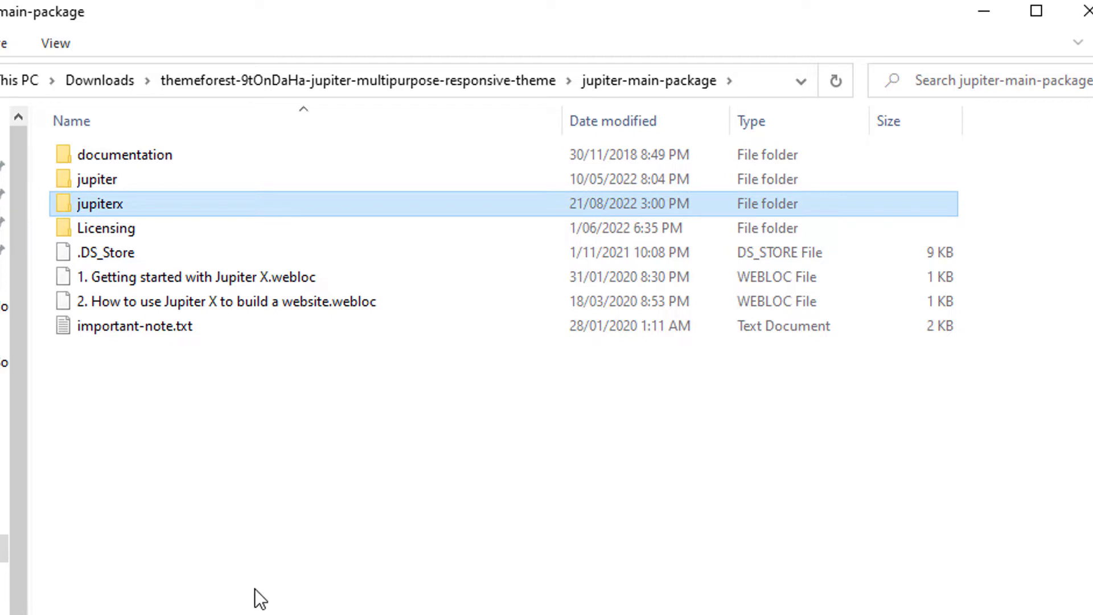
pyautogui.doubleClick(91, 179)
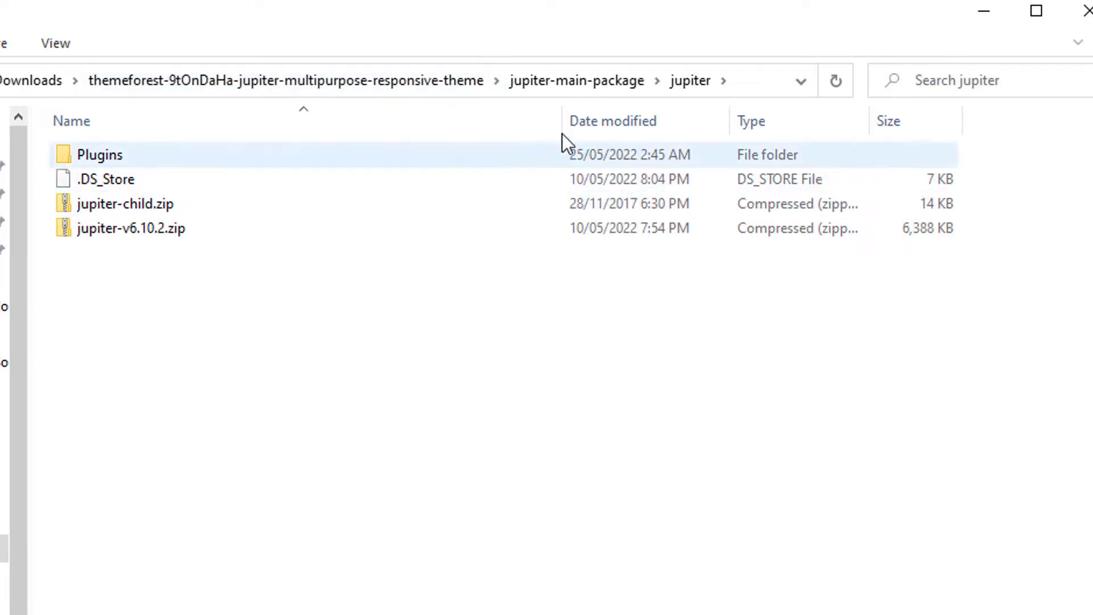
pyautogui.click(555, 85)
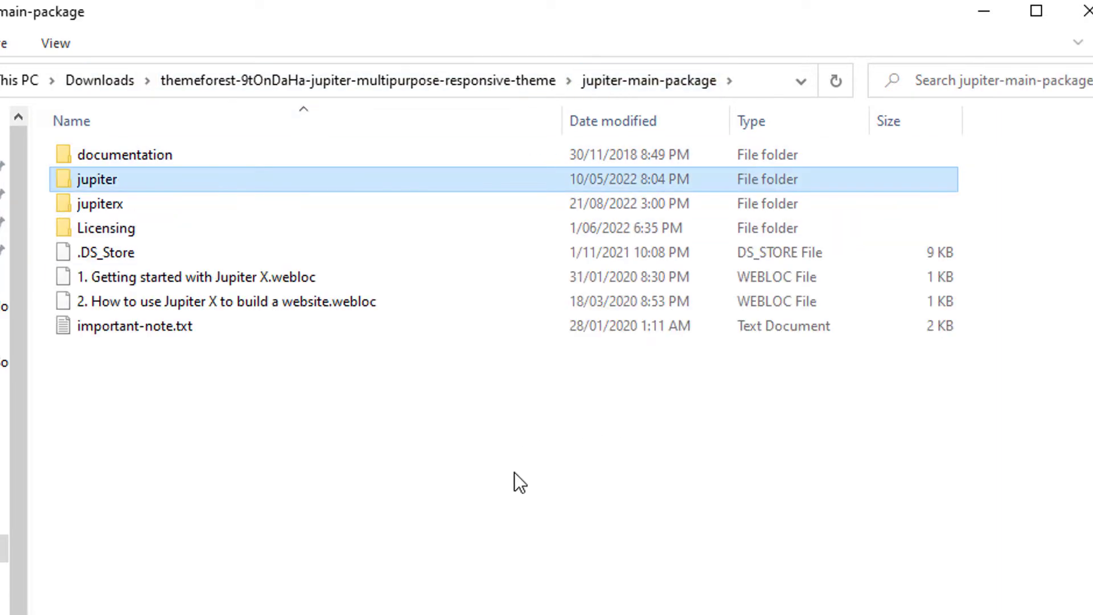
pyautogui.doubleClick(97, 203)
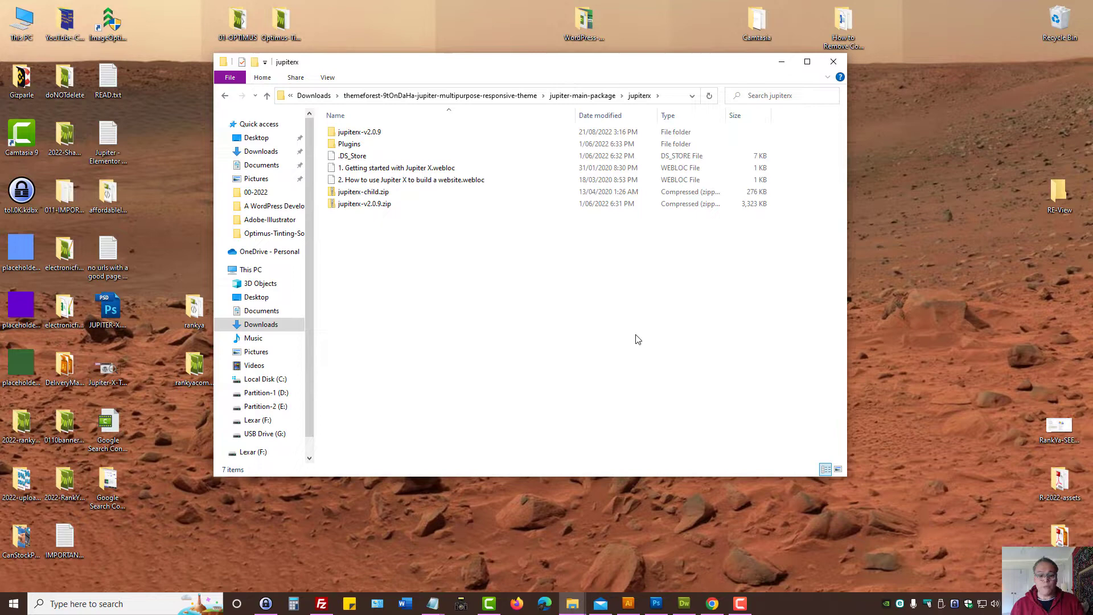
# Step: Go to the WordPress Add Themes page with the Upload Theme panel open
pyautogui.click(711, 603)
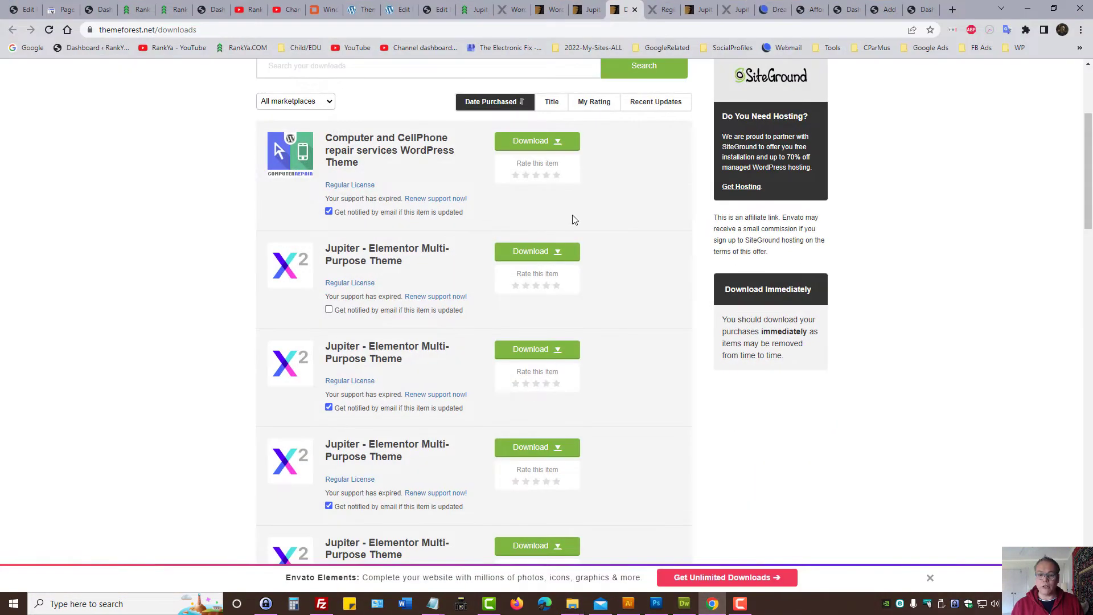
pyautogui.click(843, 9)
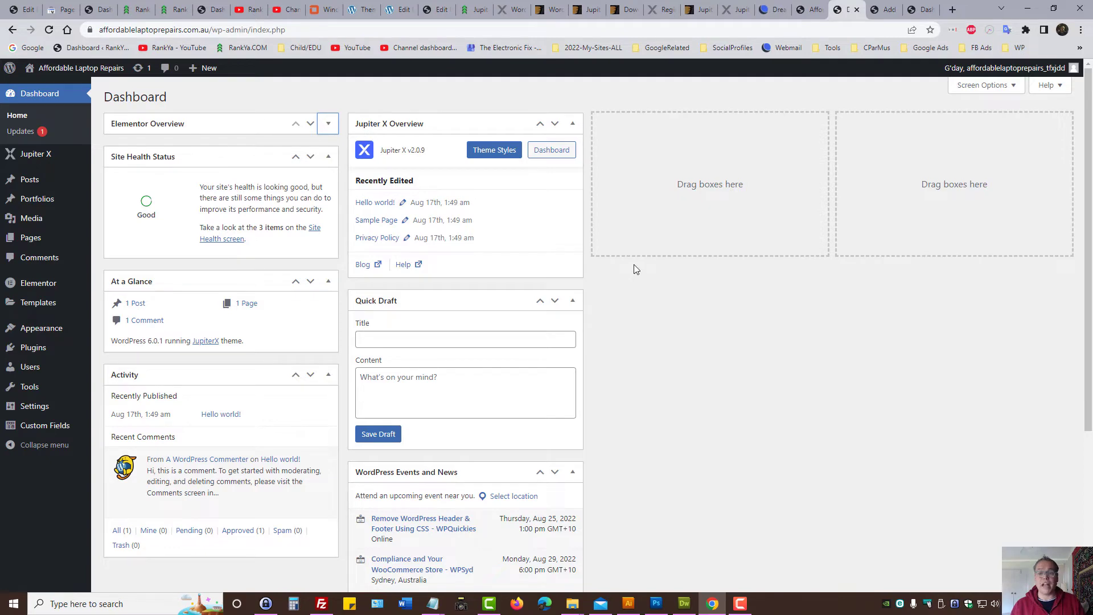
pyautogui.click(885, 9)
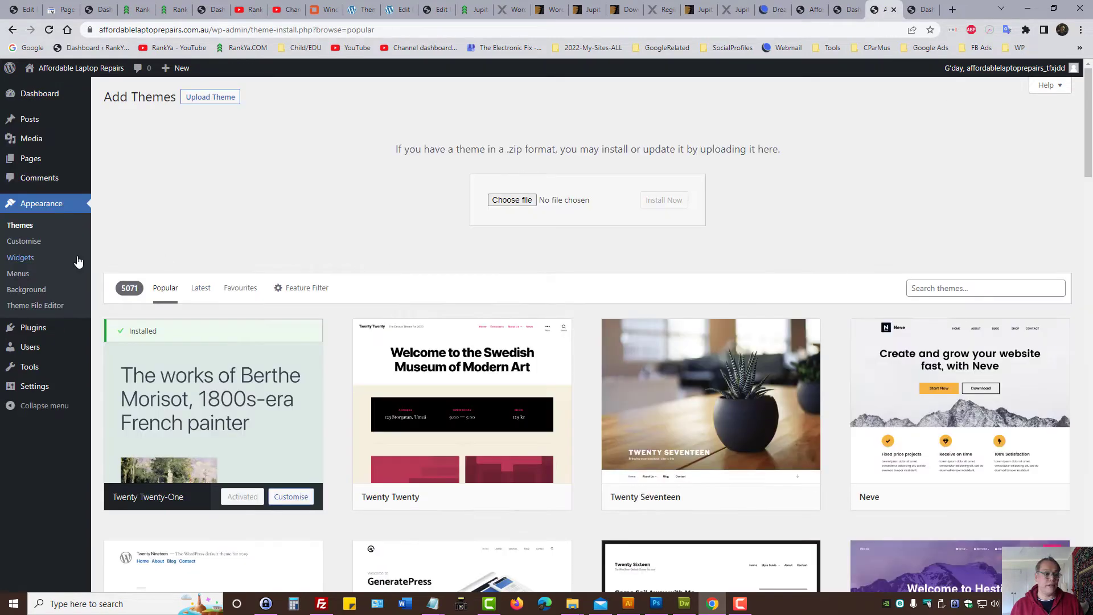
pyautogui.click(219, 99)
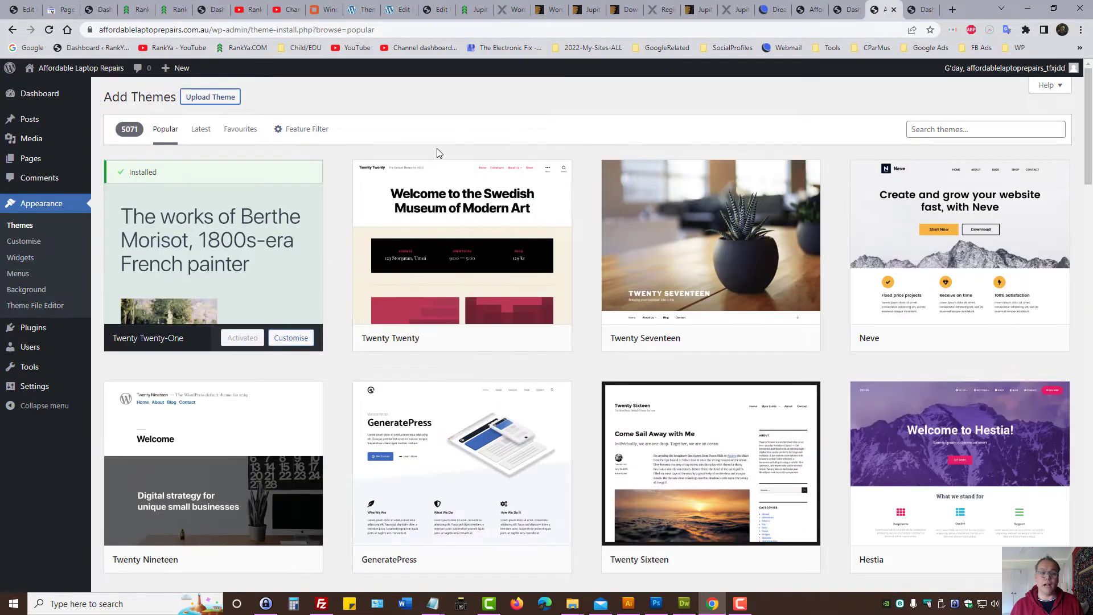
pyautogui.click(222, 99)
# Step: Choose jupiterx-v2.0.9.zip to upload, then view the Jupiter X dashboard showing version 2.0.9
pyautogui.click(513, 201)
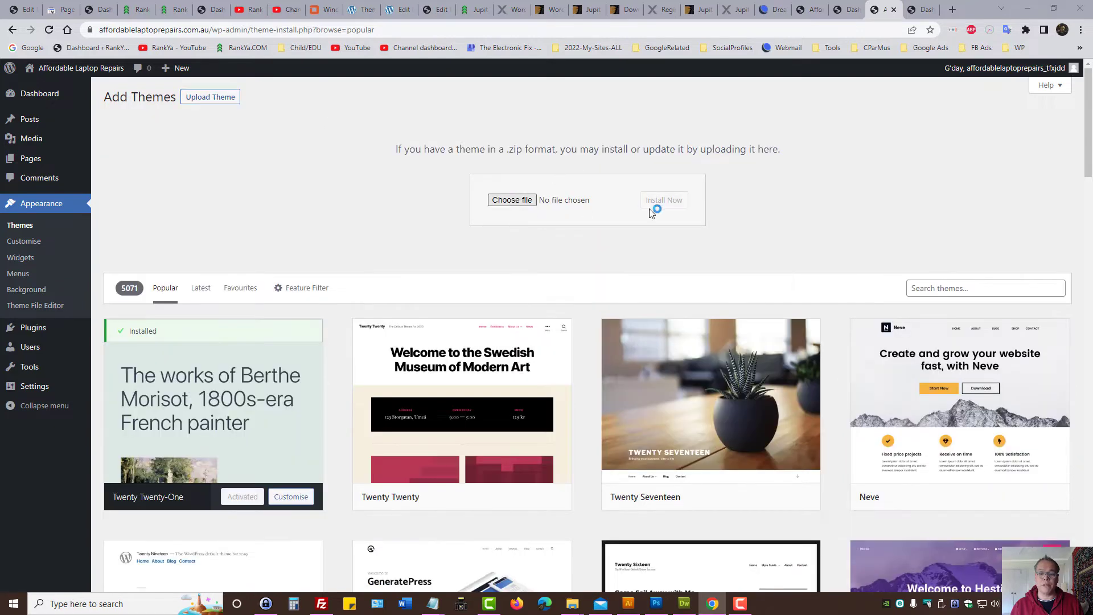
pyautogui.click(143, 120)
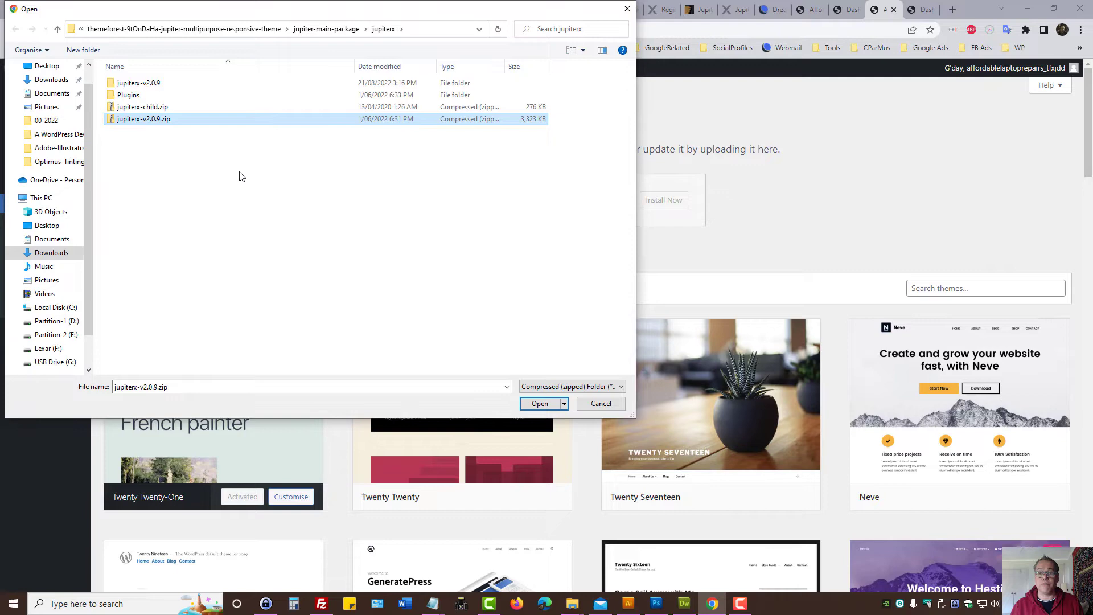
pyautogui.click(539, 404)
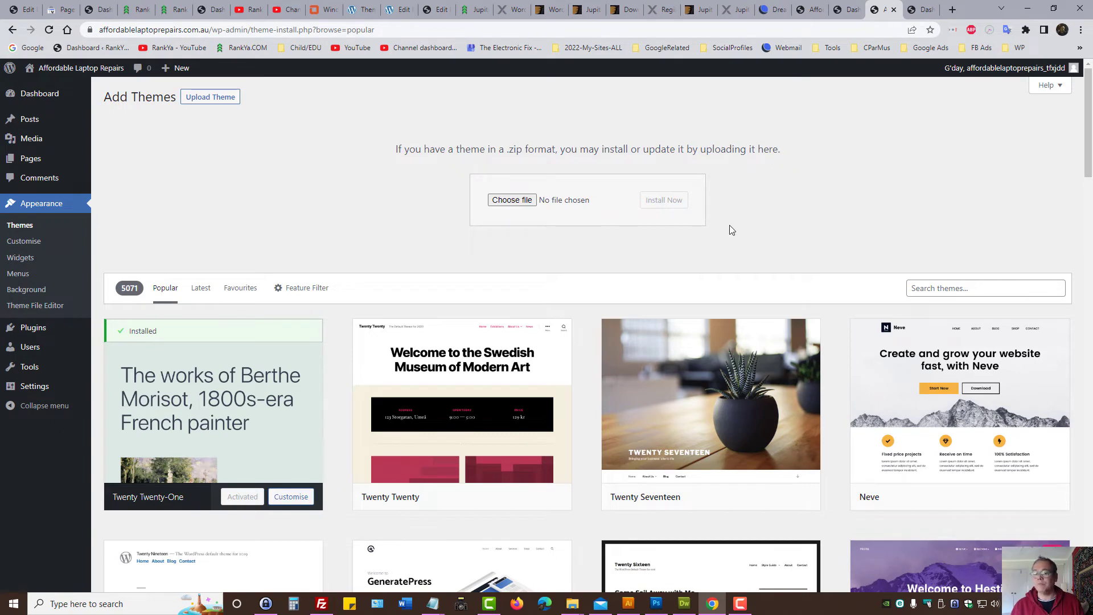
pyautogui.click(773, 9)
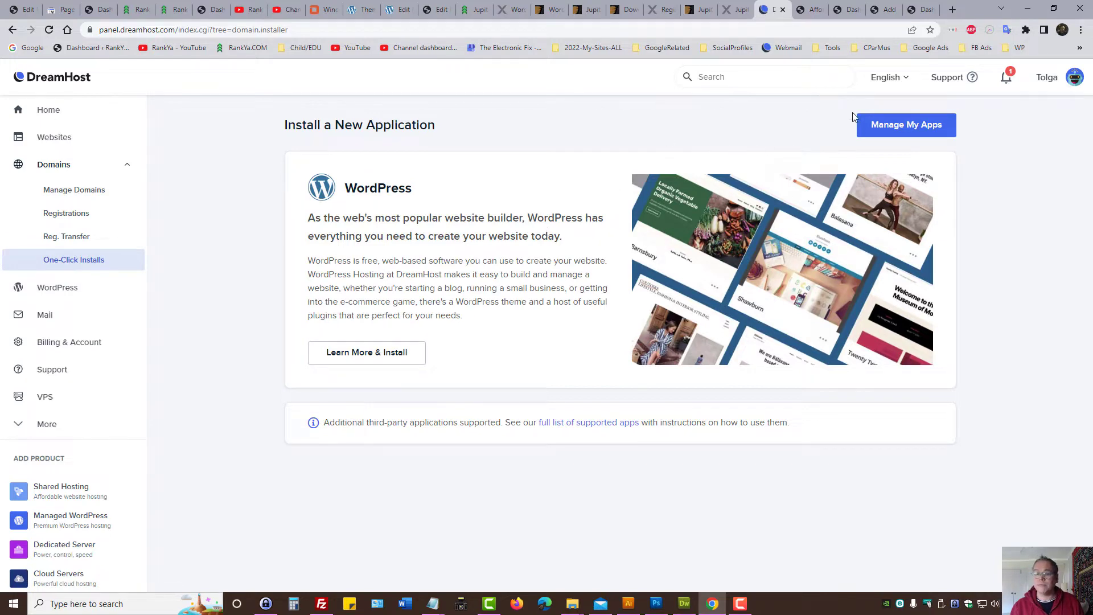
pyautogui.click(923, 7)
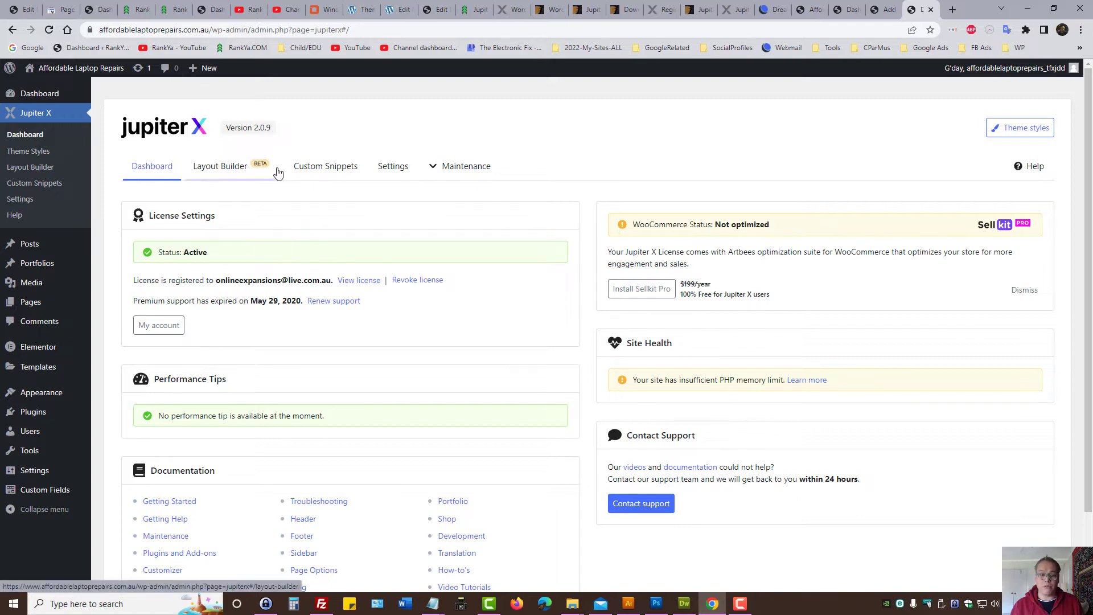
# Step: Look at Custom Snippets, then view the Layout Builder with no headers added yet
pyautogui.click(315, 174)
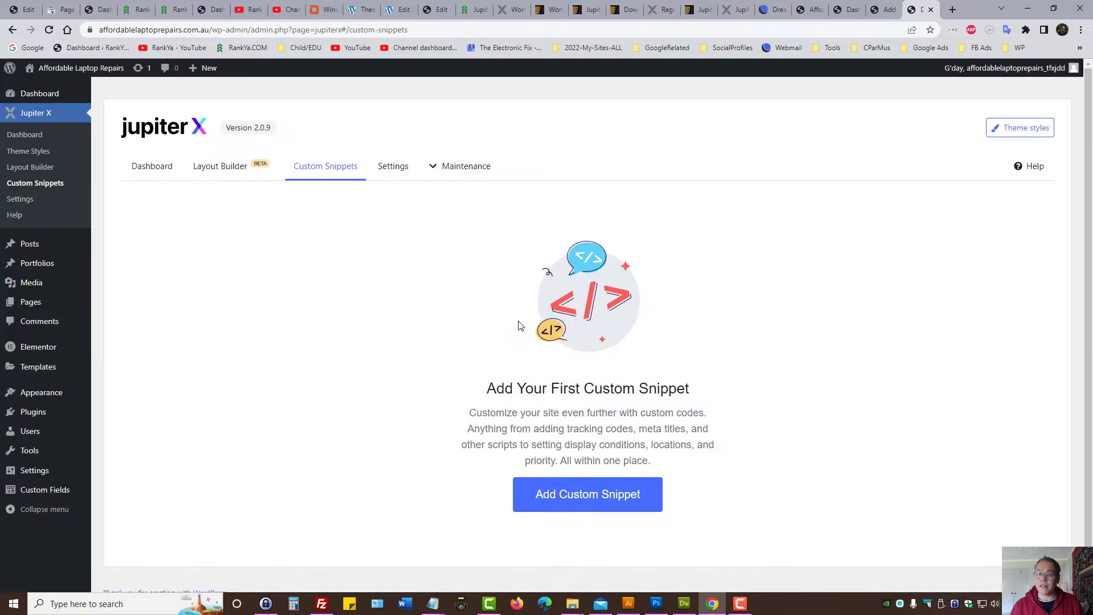
pyautogui.click(222, 176)
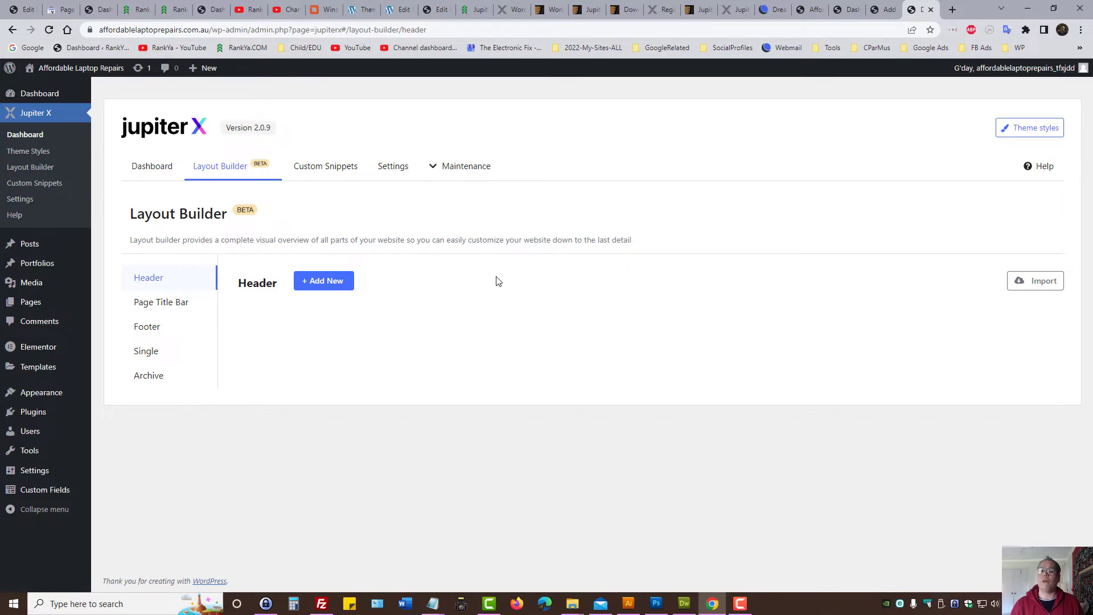
# Step: Skim the Artbees Jupiter X site and move the Layout Builder tab ahead of Add Themes
pyautogui.click(511, 9)
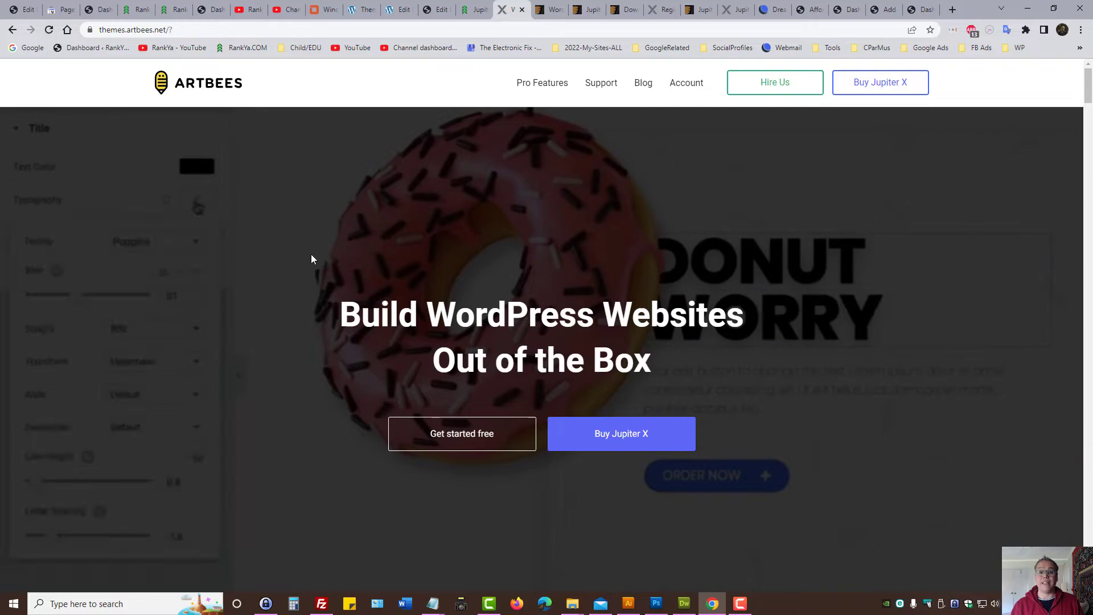
pyautogui.scroll(-15, 310, 256)
pyautogui.scroll(-10, 307, 261)
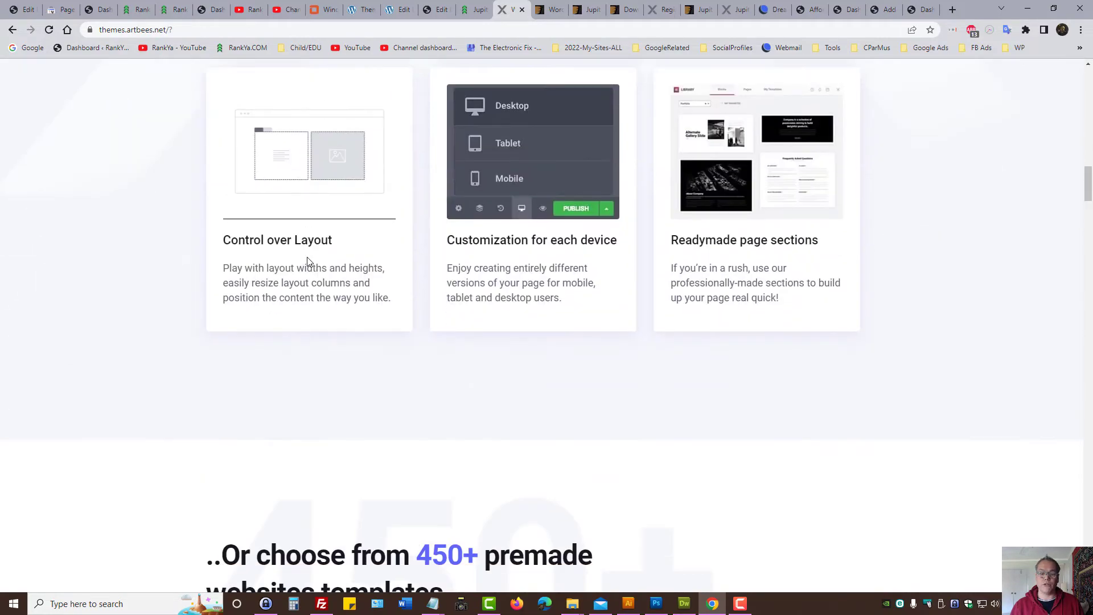
pyautogui.scroll(2, 308, 260)
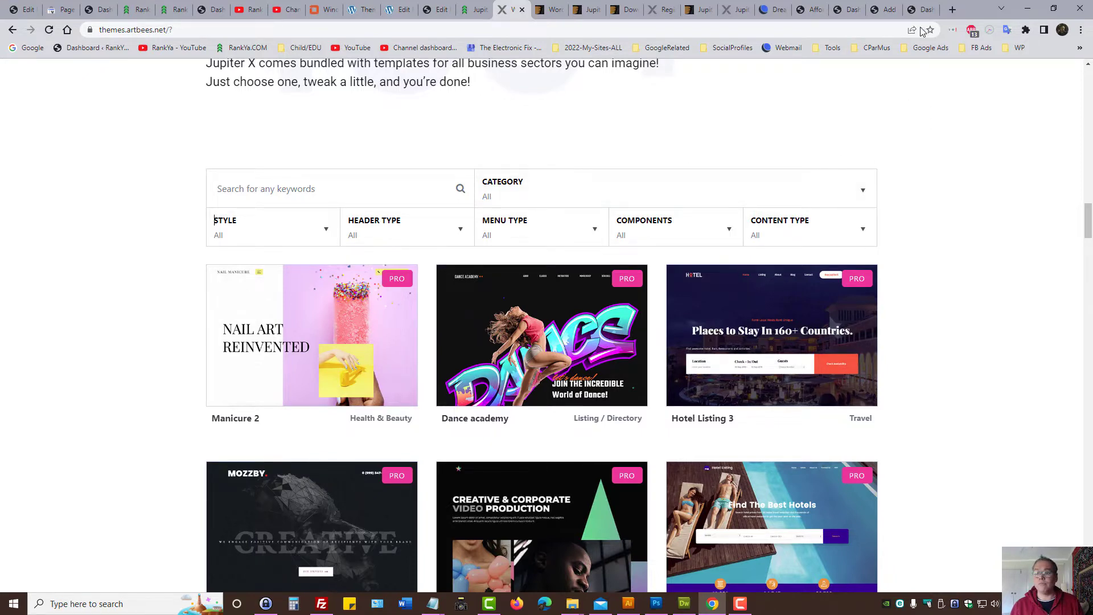
pyautogui.click(922, 9)
pyautogui.click(886, 9)
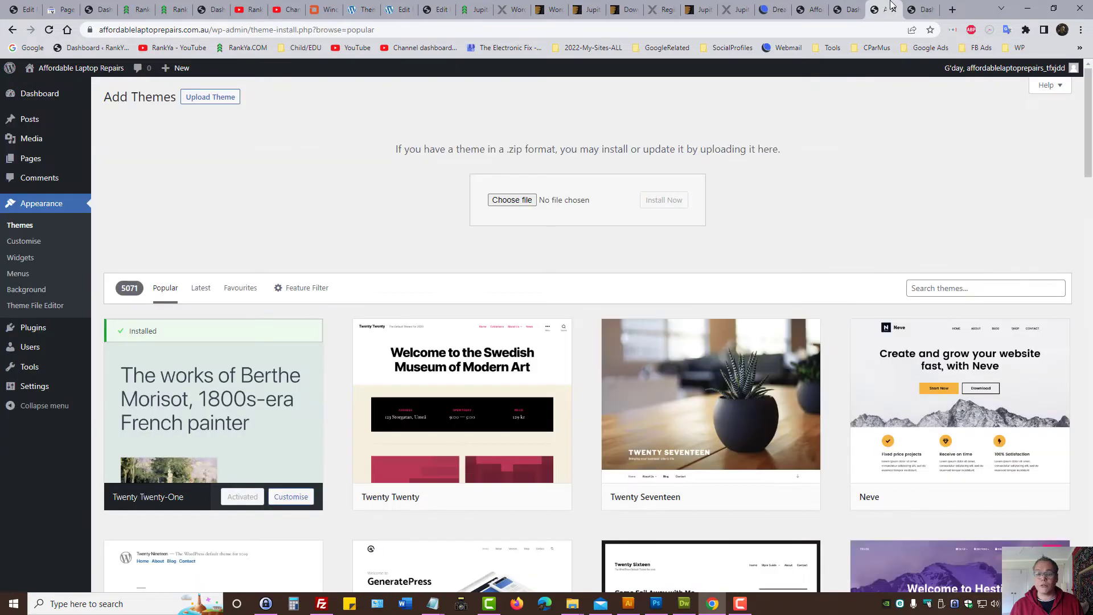
pyautogui.click(857, 7)
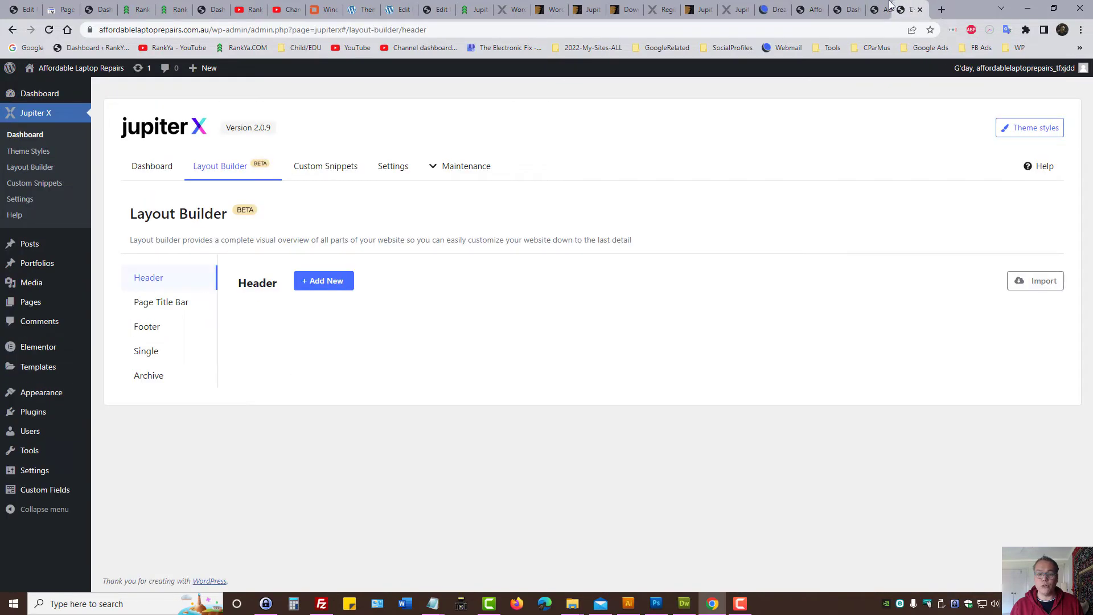
pyautogui.moveTo(919, 9)
pyautogui.mouseDown()
pyautogui.moveTo(868, 8)
pyautogui.moveTo(925, 9)
pyautogui.mouseUp()
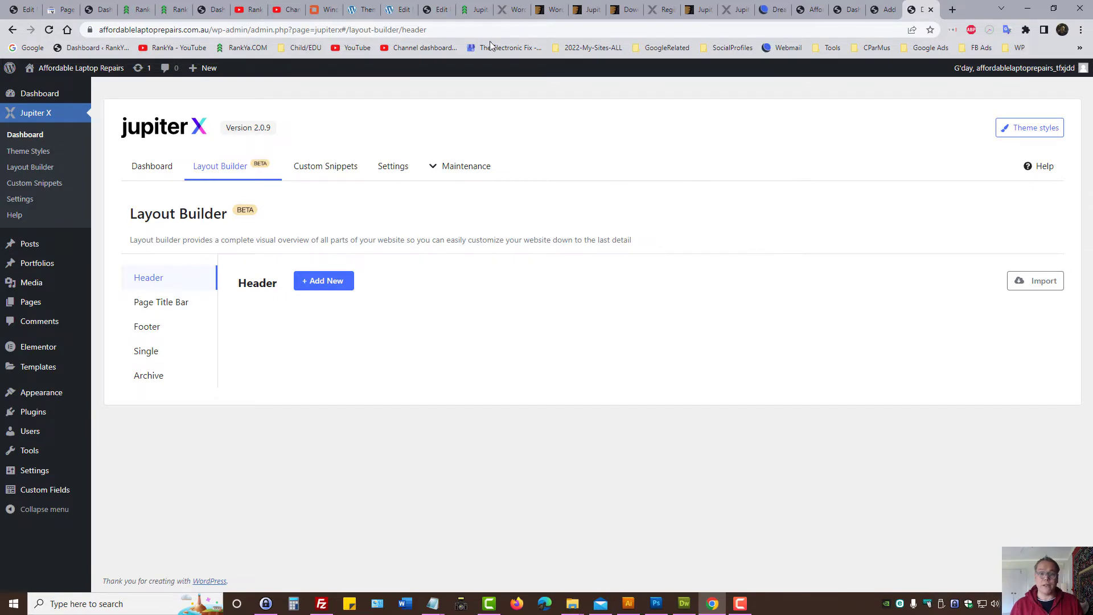
# Step: Filter the Artbees template gallery to Shop: Butchery, Cake Shop, Fitness Shop and Recipes
pyautogui.click(510, 9)
pyautogui.click(233, 196)
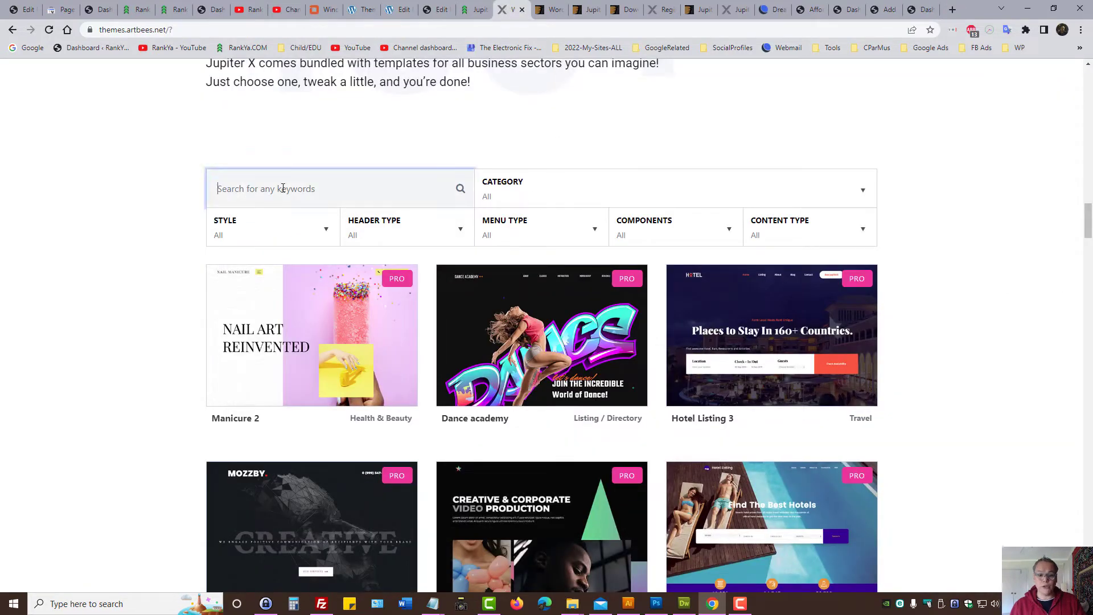
pyautogui.click(505, 202)
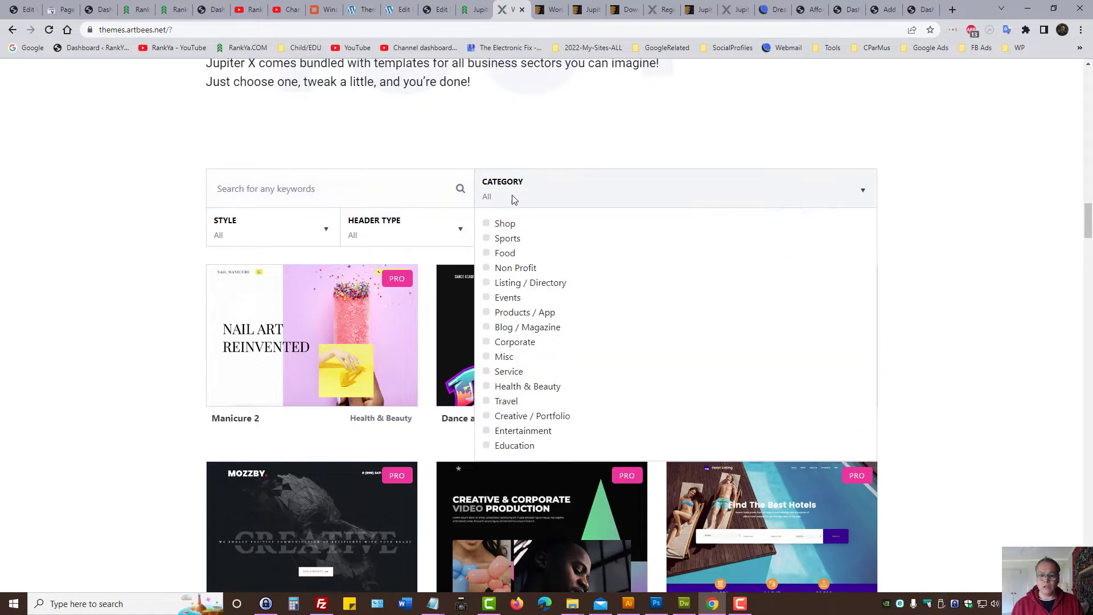
pyautogui.click(501, 228)
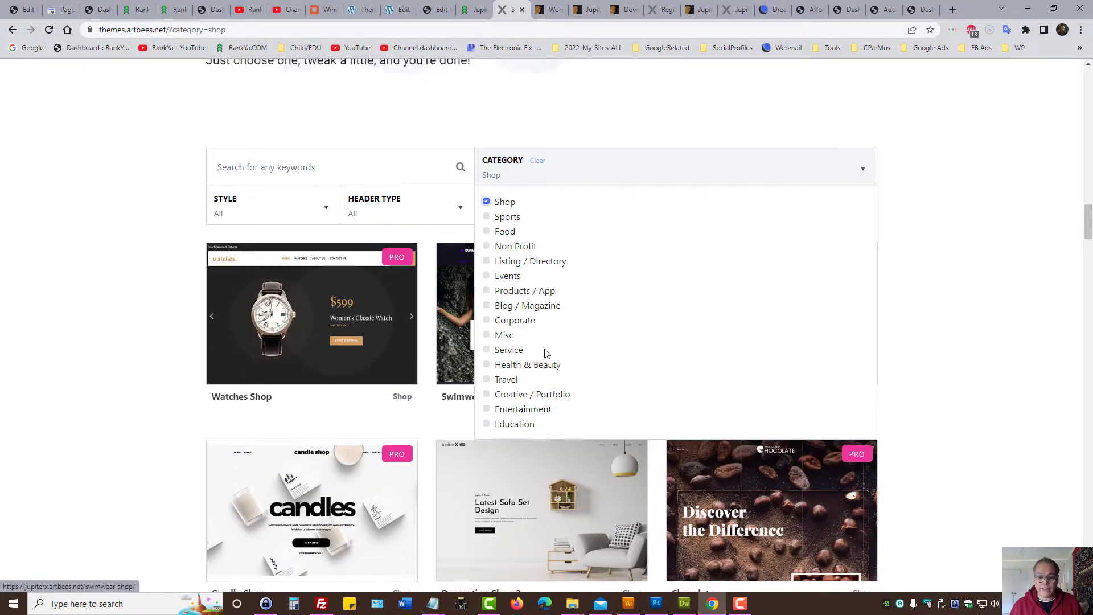
pyautogui.scroll(-3, 544, 353)
pyautogui.scroll(-6, 423, 436)
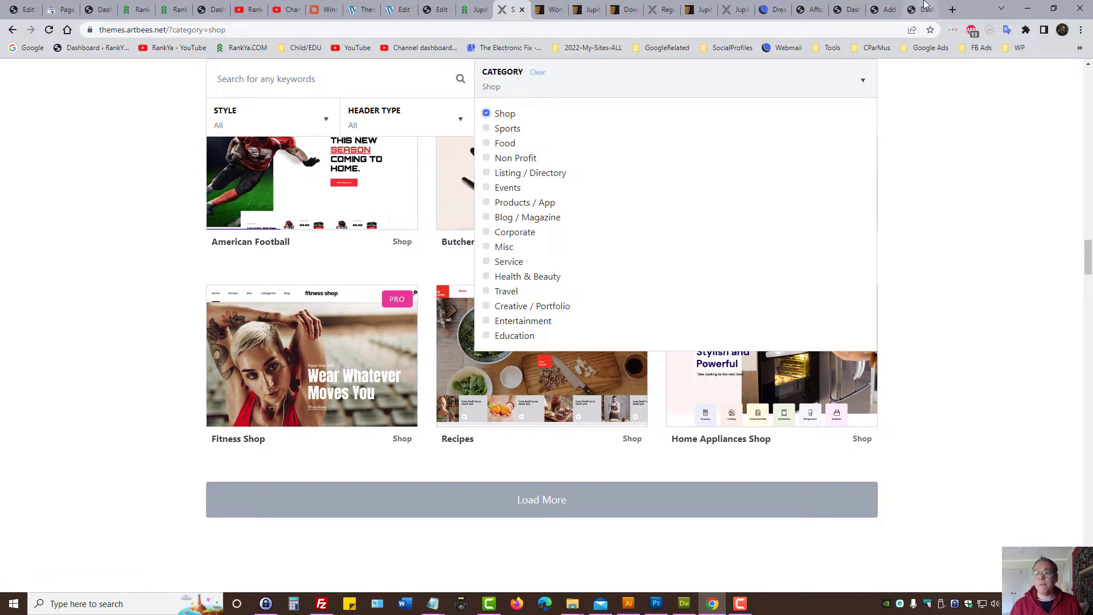
pyautogui.click(931, 236)
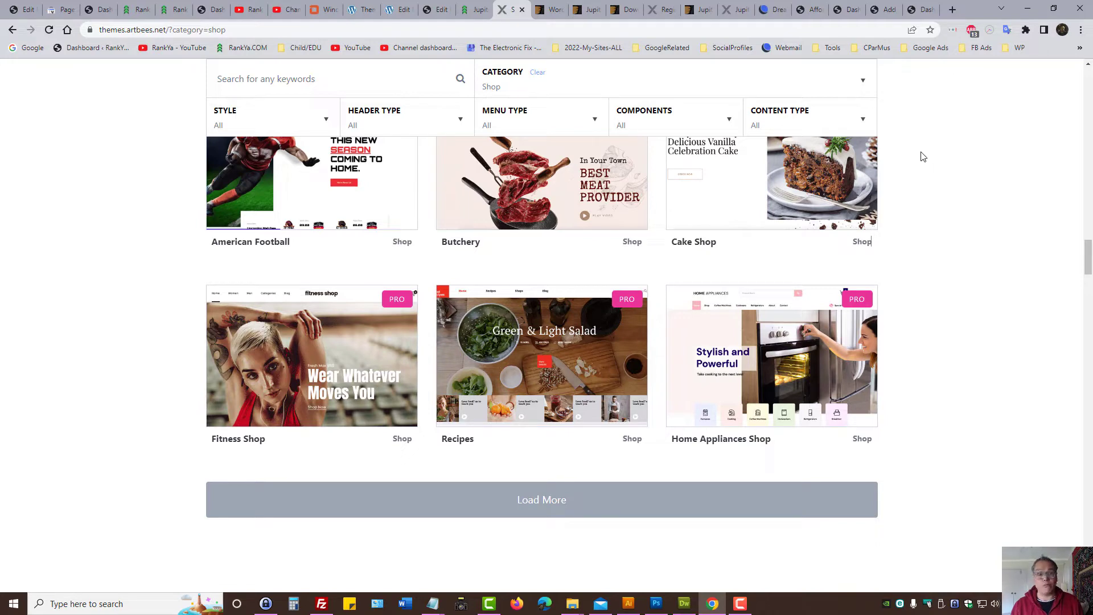
# Step: Revoke the current Jupiter X licence from its dashboard and confirm with Yes
pyautogui.click(918, 9)
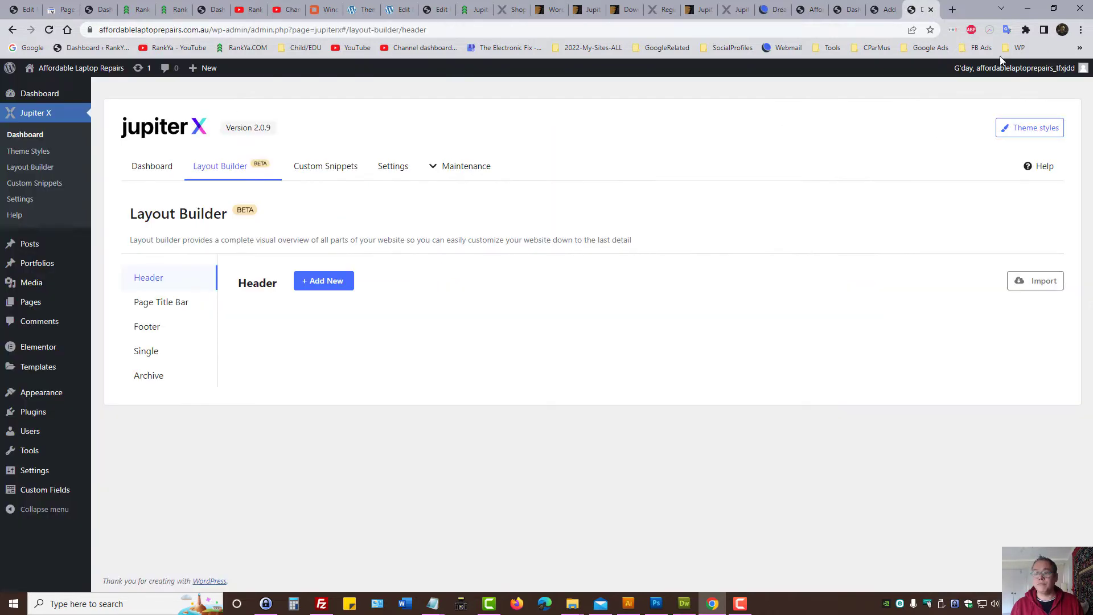
pyautogui.moveTo(455, 173)
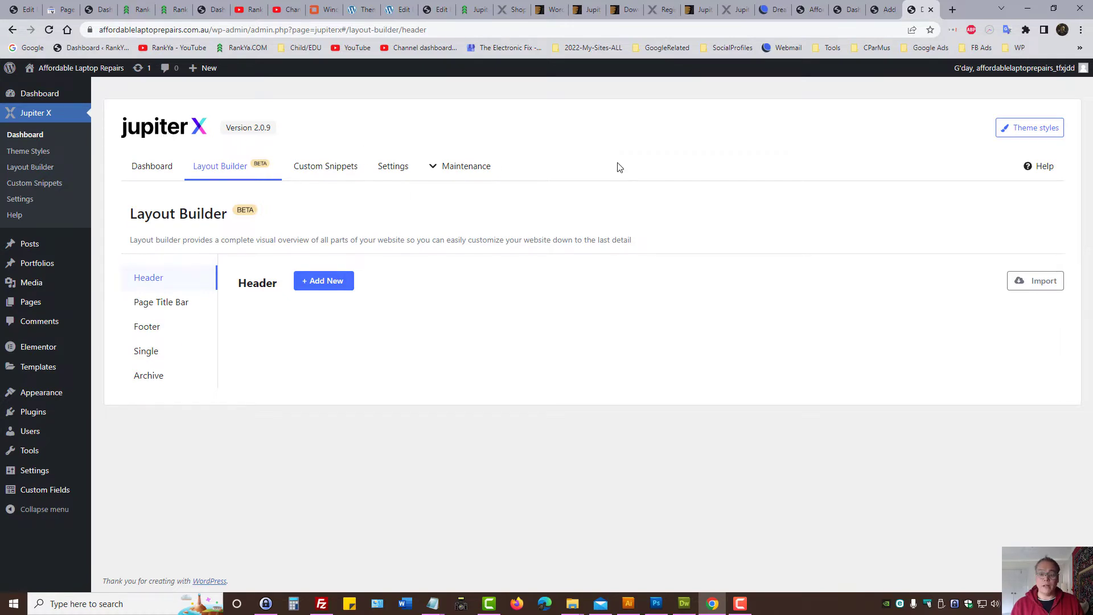
pyautogui.click(151, 167)
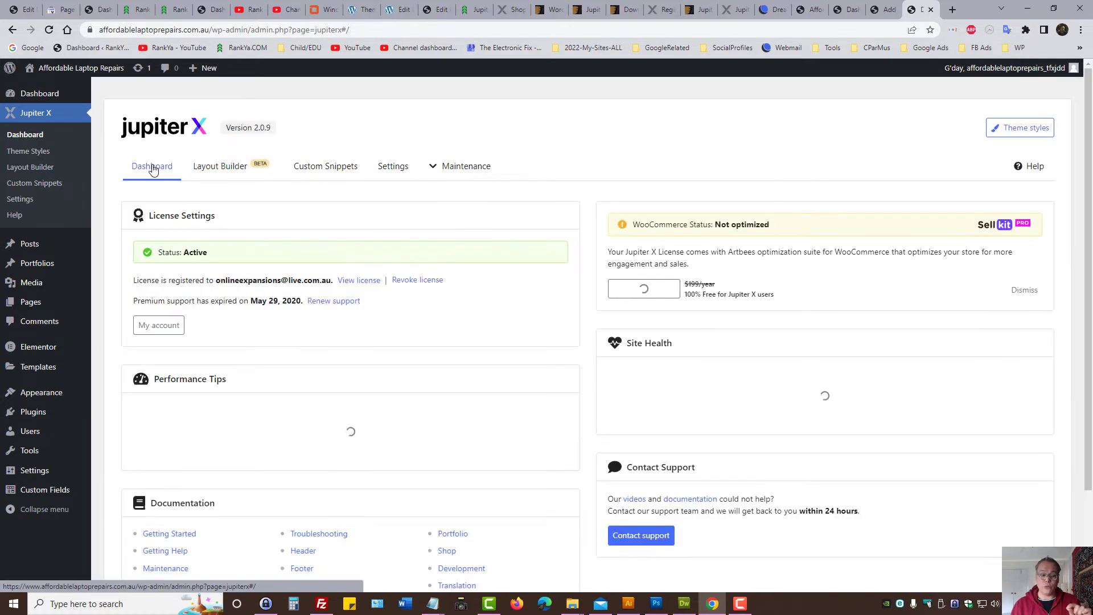
pyautogui.click(432, 281)
pyautogui.click(602, 366)
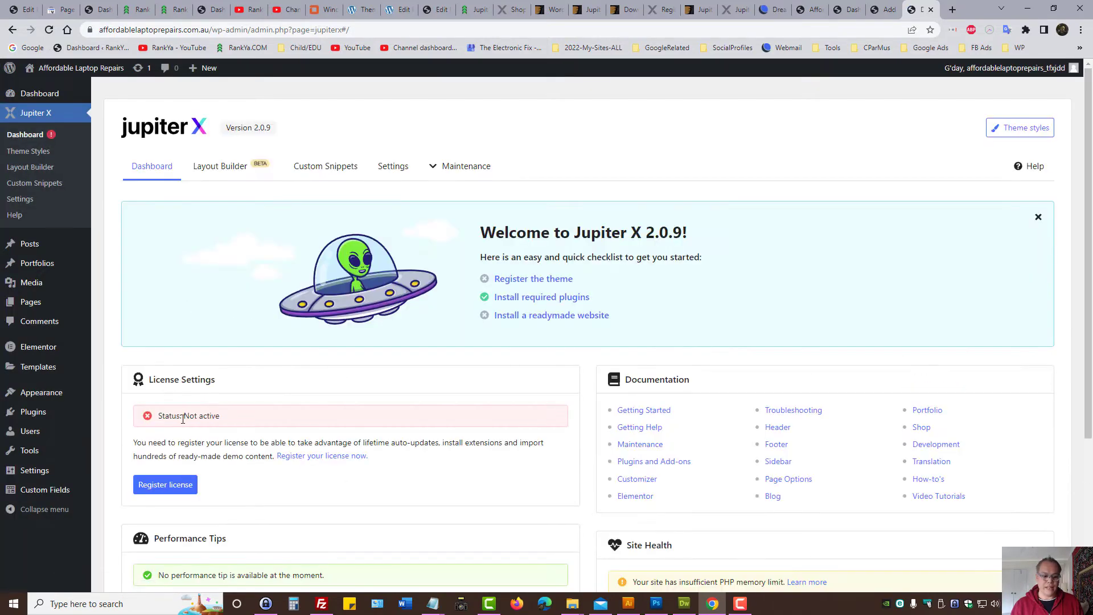
# Step: Check the licence status reads Not active and bring up the Register Jupiter X form
pyautogui.moveTo(176, 379); pyautogui.dragTo(246, 386)
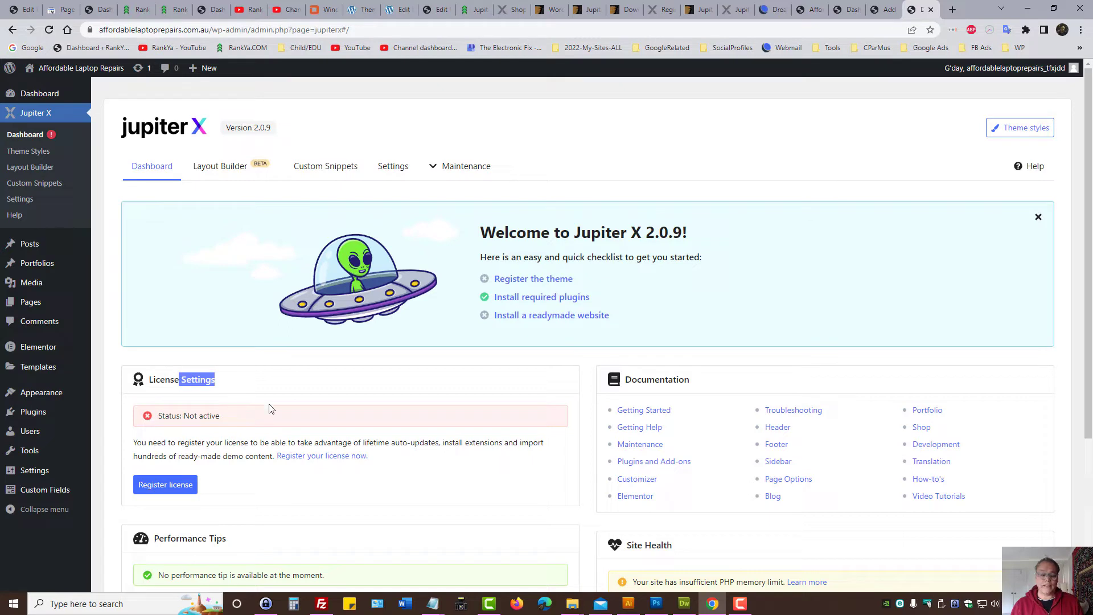
pyautogui.moveTo(183, 415); pyautogui.dragTo(239, 418)
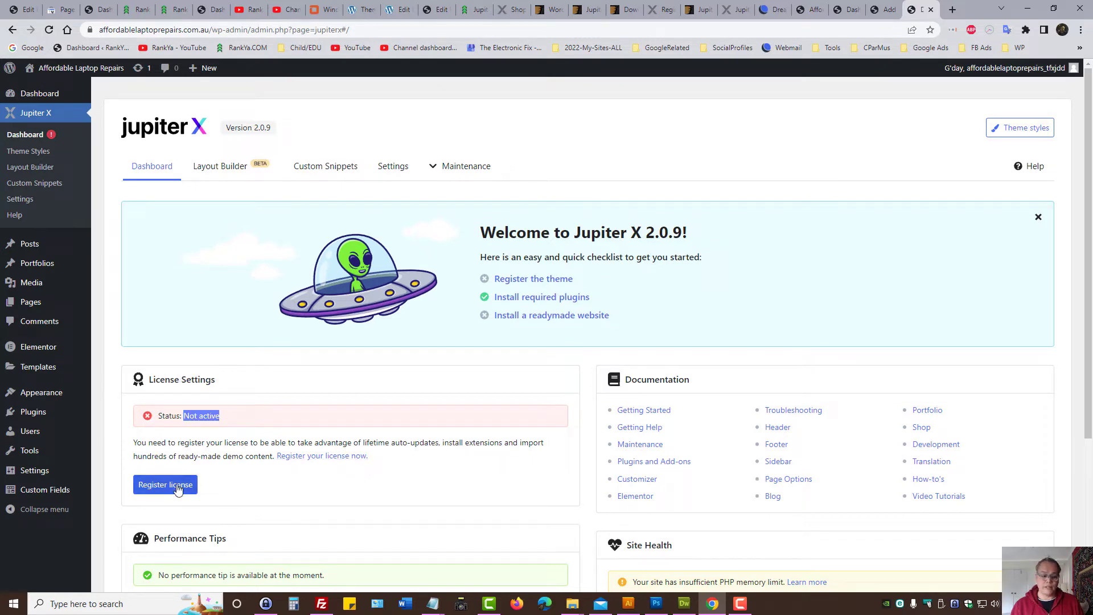
pyautogui.click(178, 489)
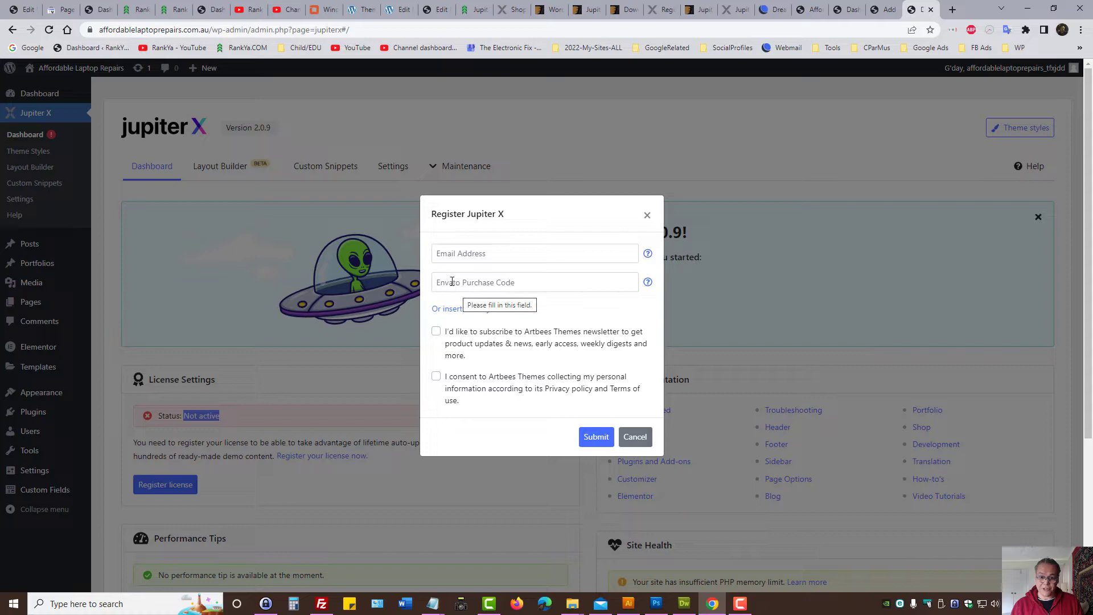
# Step: Check Jupiter's download options on ThemeForest's Downloads page, then return to WordPress
pyautogui.click(750, 5)
pyautogui.click(695, 5)
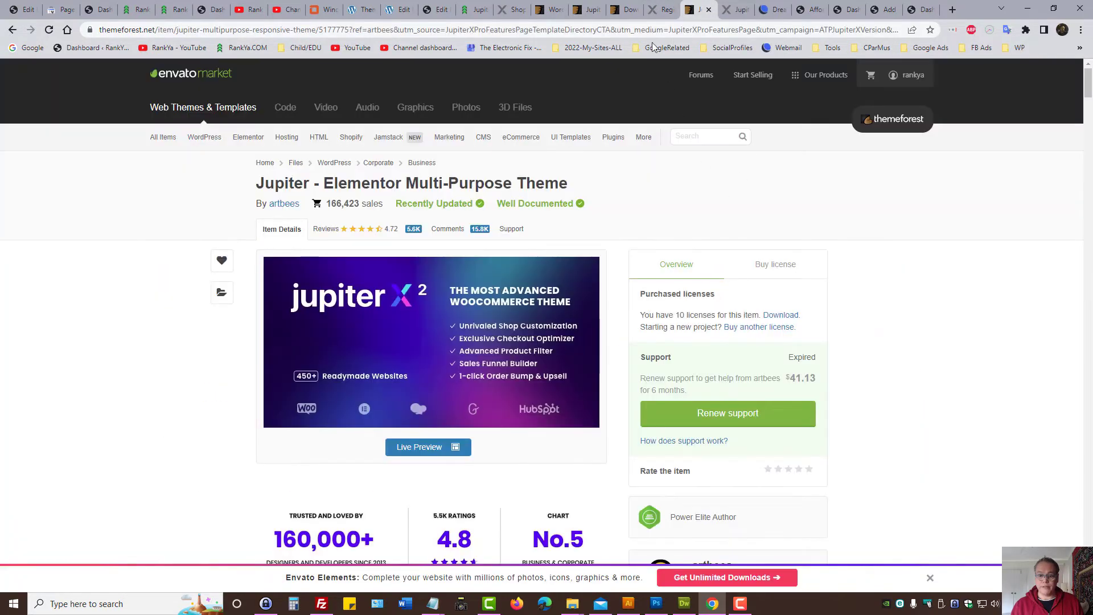
pyautogui.click(626, 9)
pyautogui.click(565, 260)
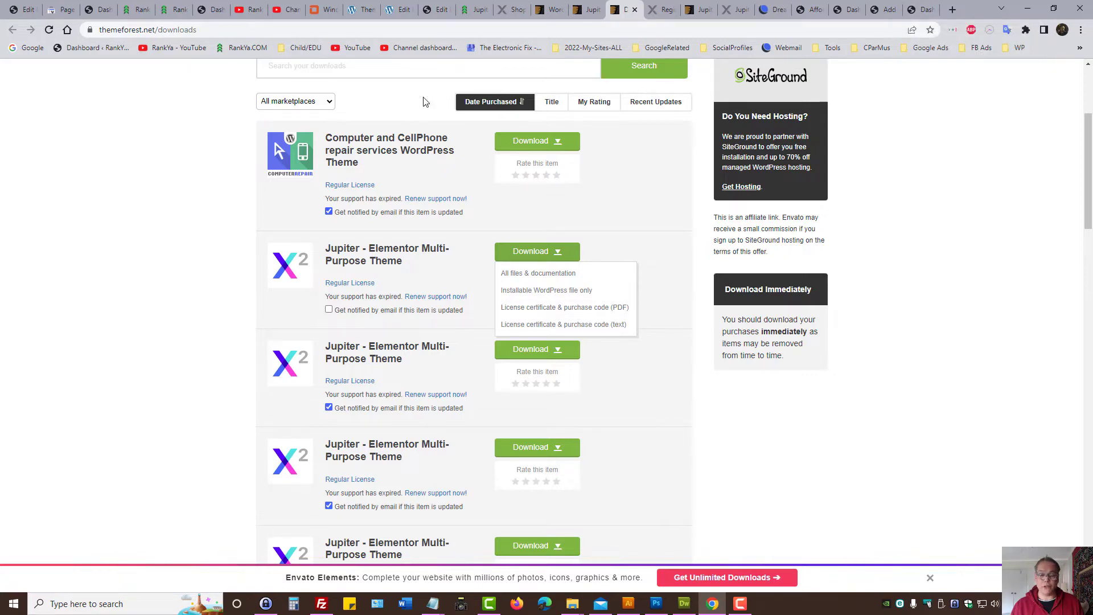
pyautogui.click(922, 9)
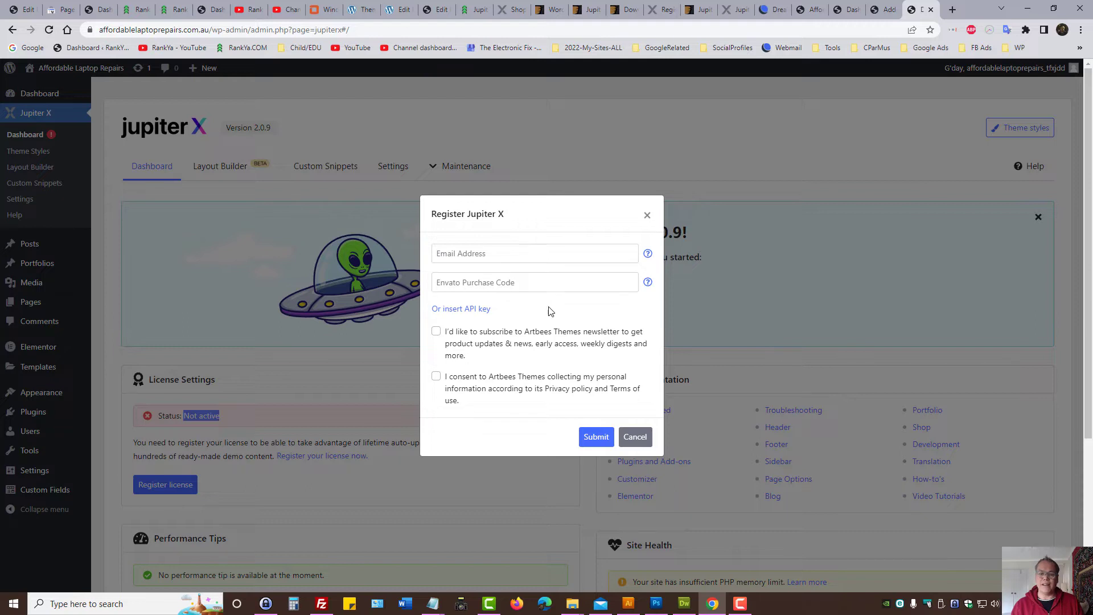
# Step: Switch the registration form to API key entry and bring up the Artbees licence registration page
pyautogui.click(462, 310)
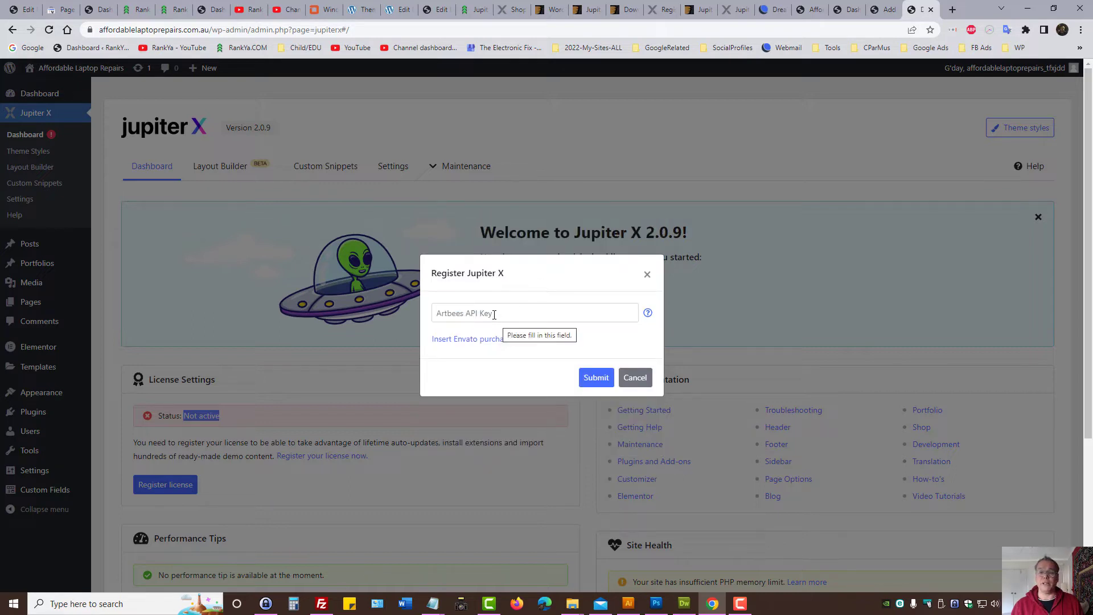
pyautogui.click(663, 9)
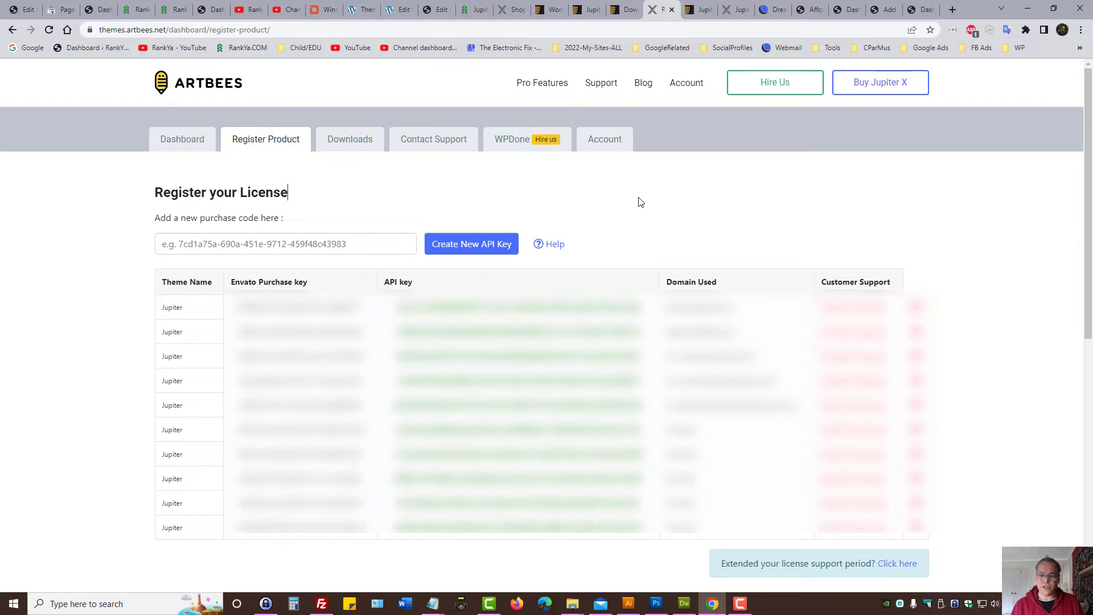
pyautogui.click(687, 9)
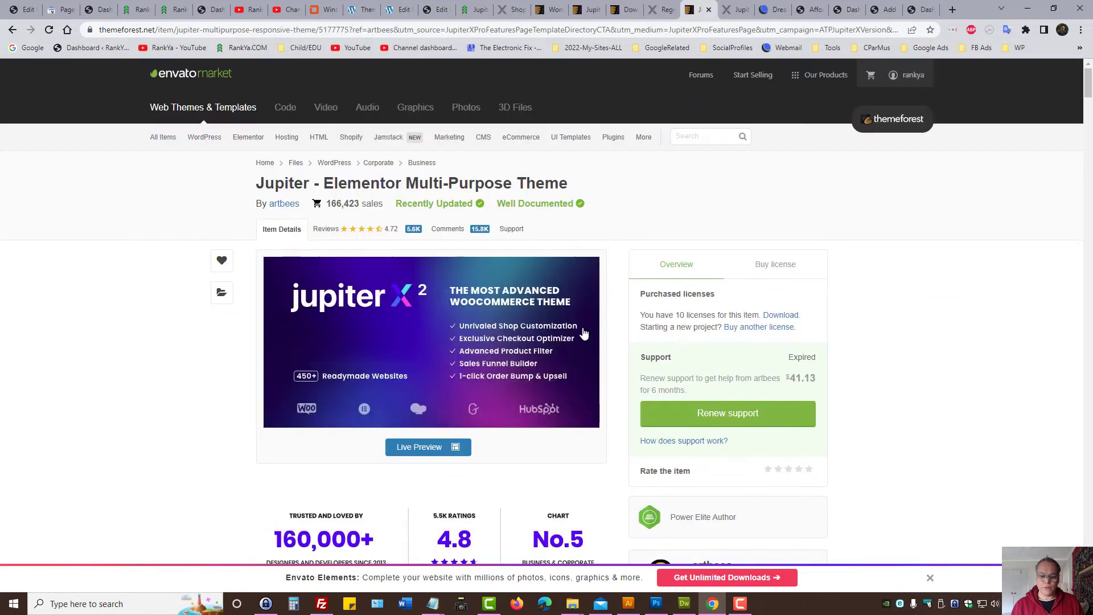
pyautogui.click(626, 9)
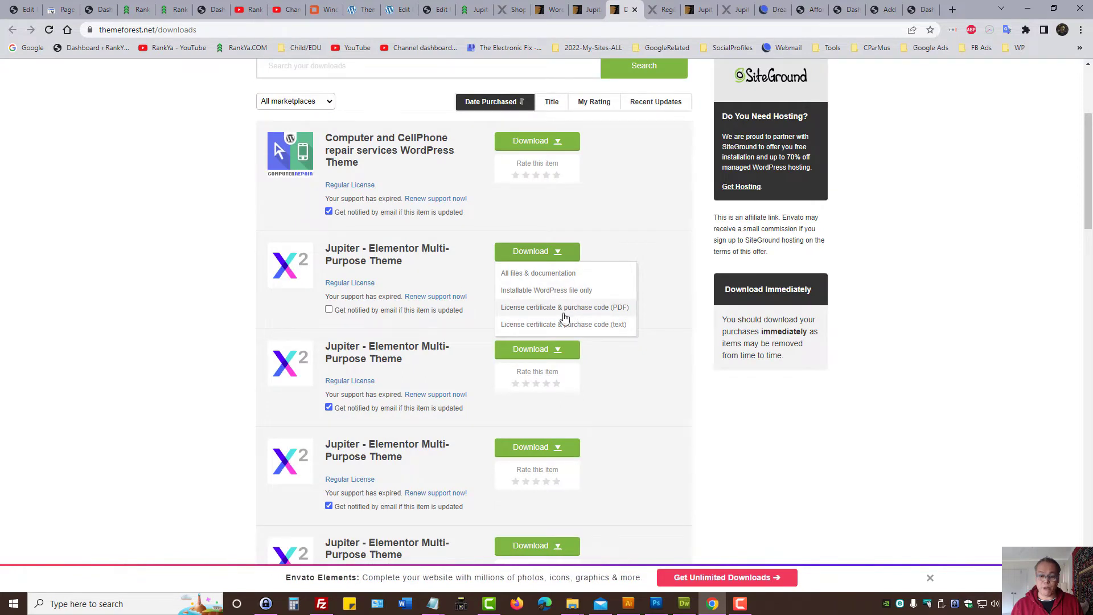
pyautogui.click(659, 16)
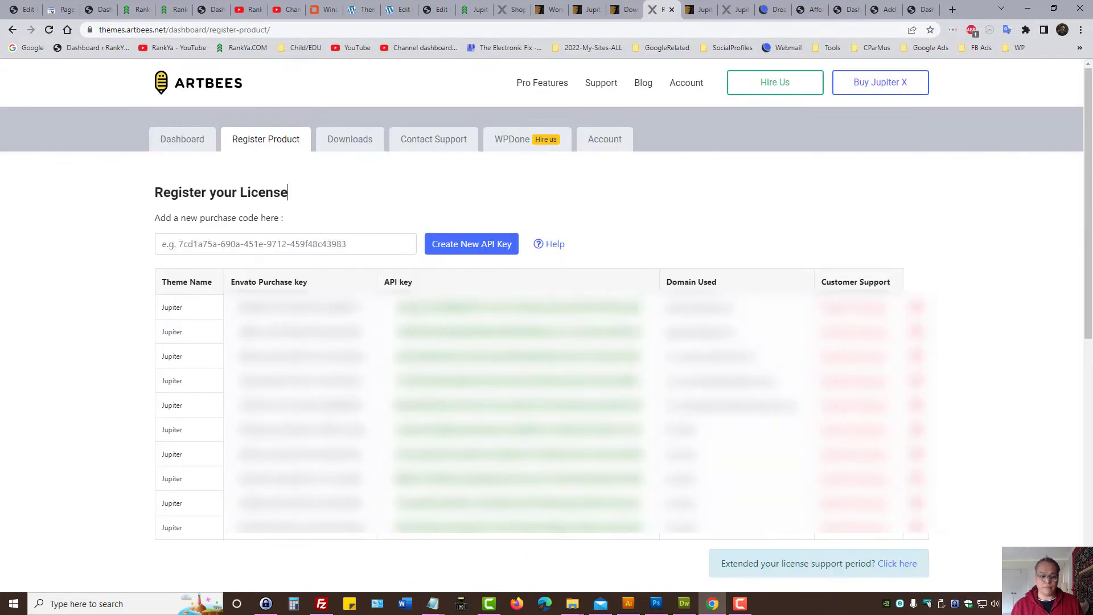
# Step: Copy the sixth row's existing API key from the Artbees licence list
pyautogui.click(457, 254)
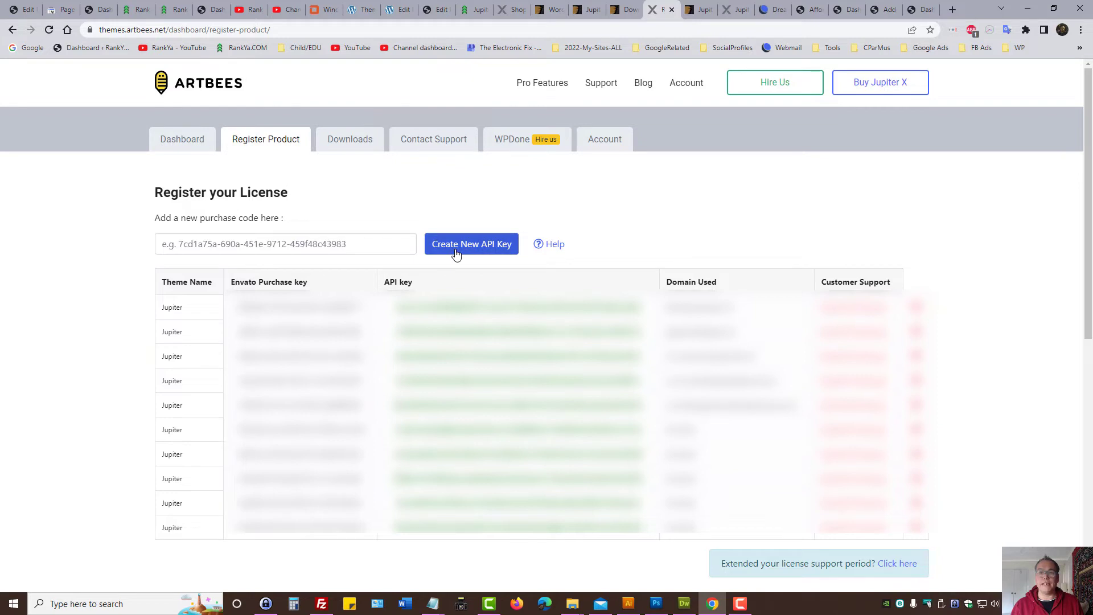
pyautogui.doubleClick(446, 428)
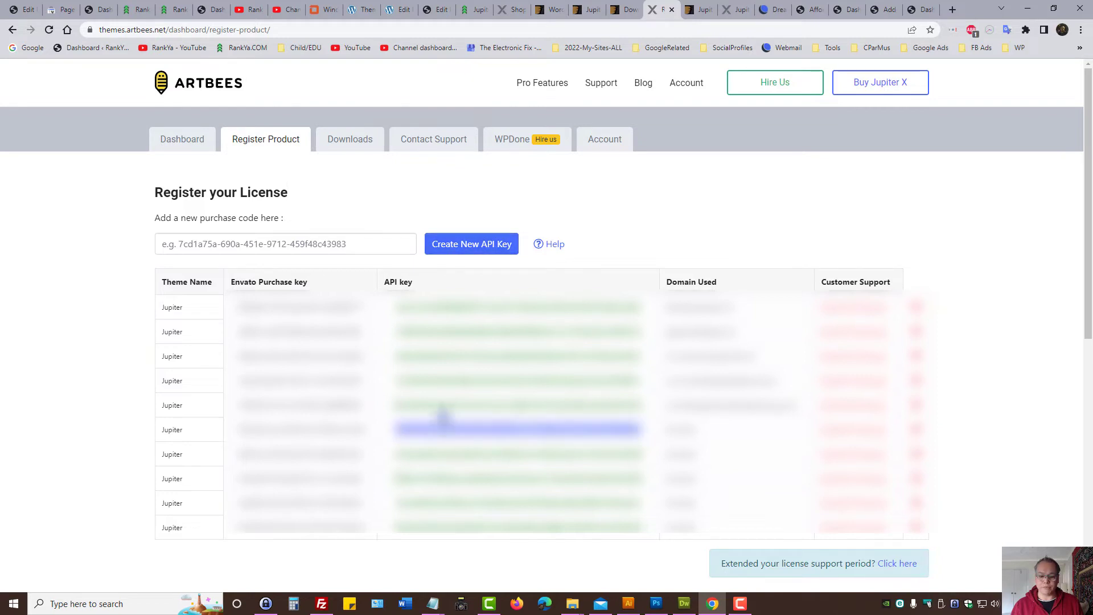
pyautogui.rightClick(451, 426)
pyautogui.click(477, 441)
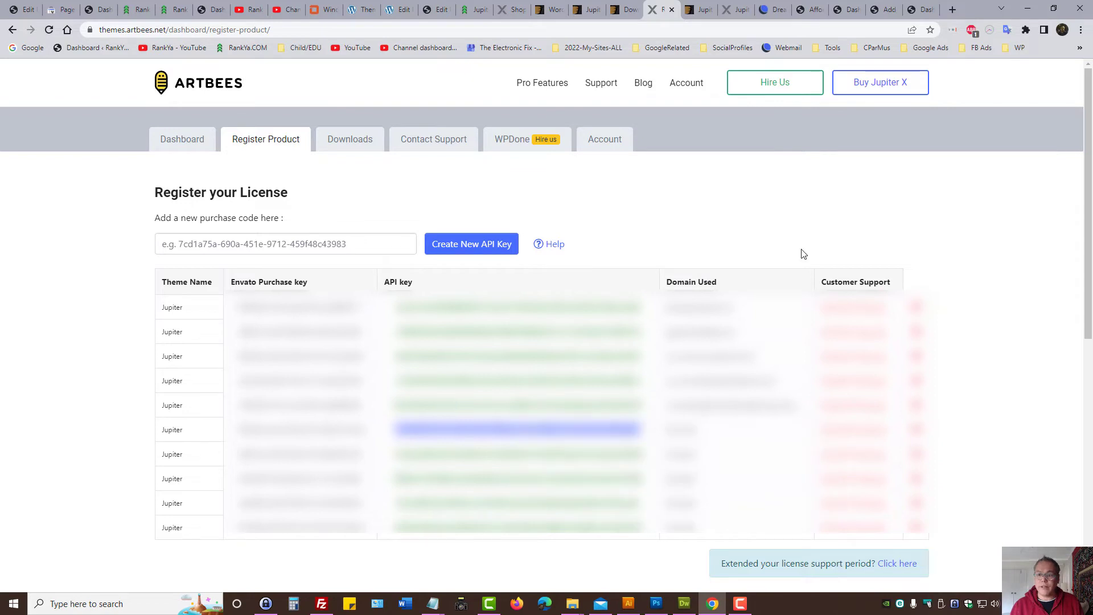
pyautogui.click(918, 10)
# Step: Paste the copied Artbees API key, submit the registration, and dismiss the success message
pyautogui.click(479, 314)
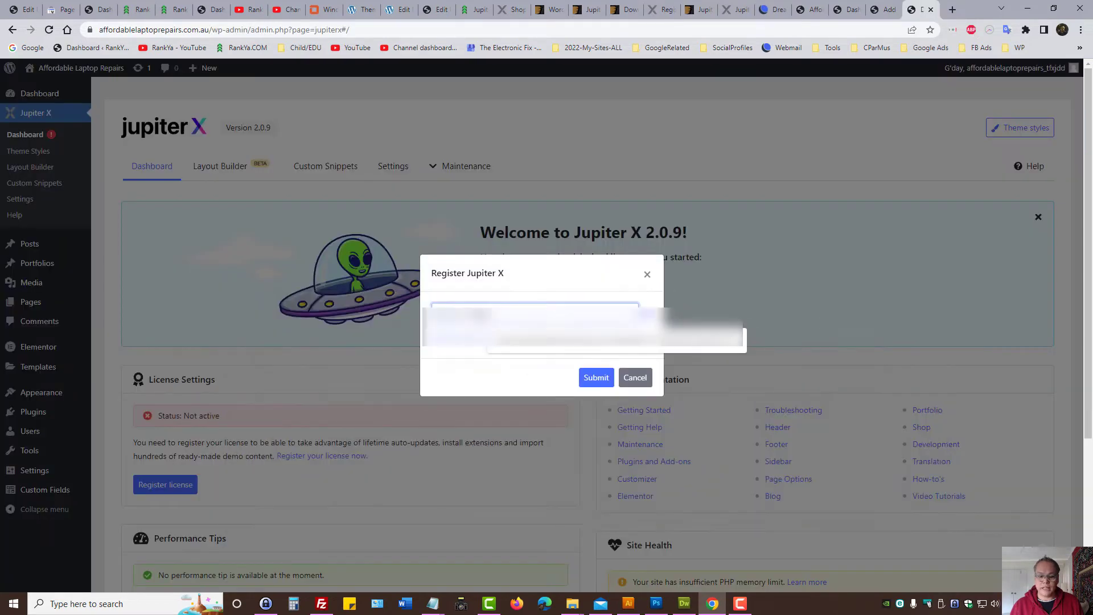
pyautogui.rightClick(479, 315)
pyautogui.click(506, 403)
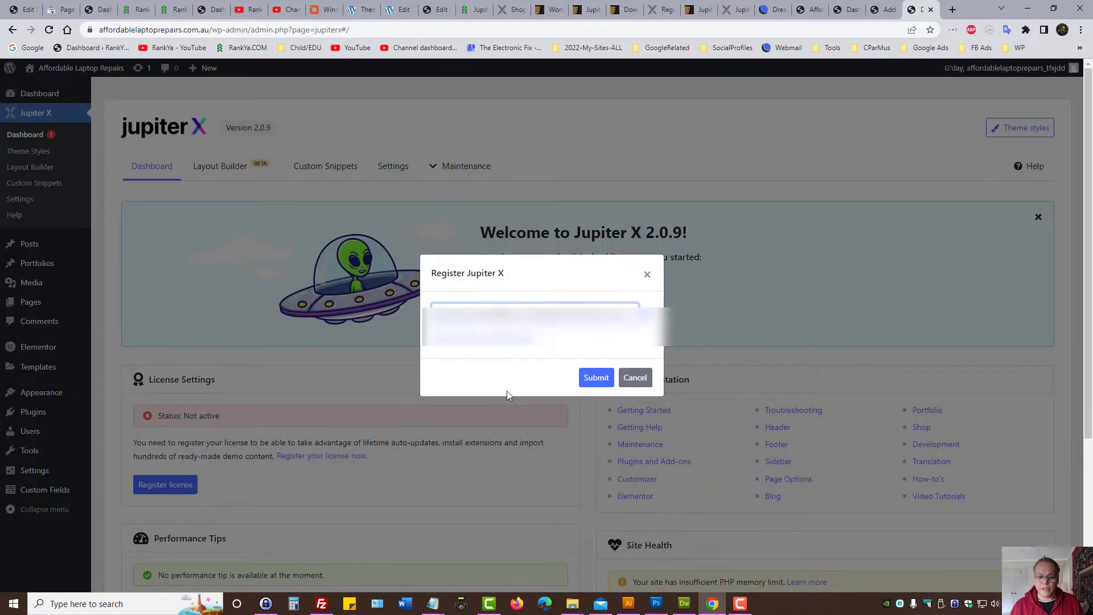
pyautogui.click(594, 376)
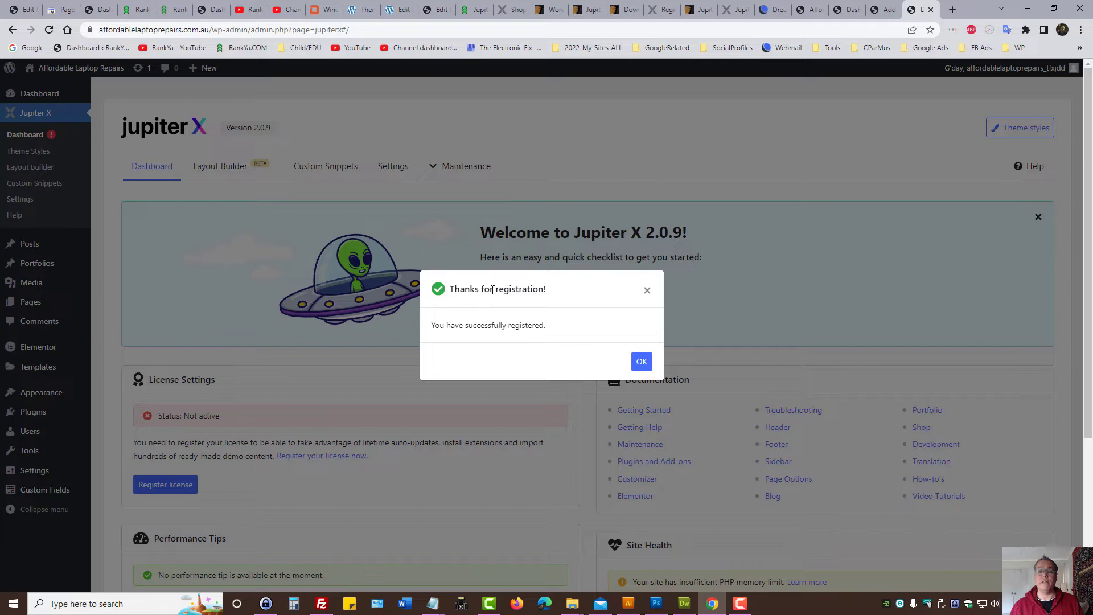
pyautogui.click(642, 365)
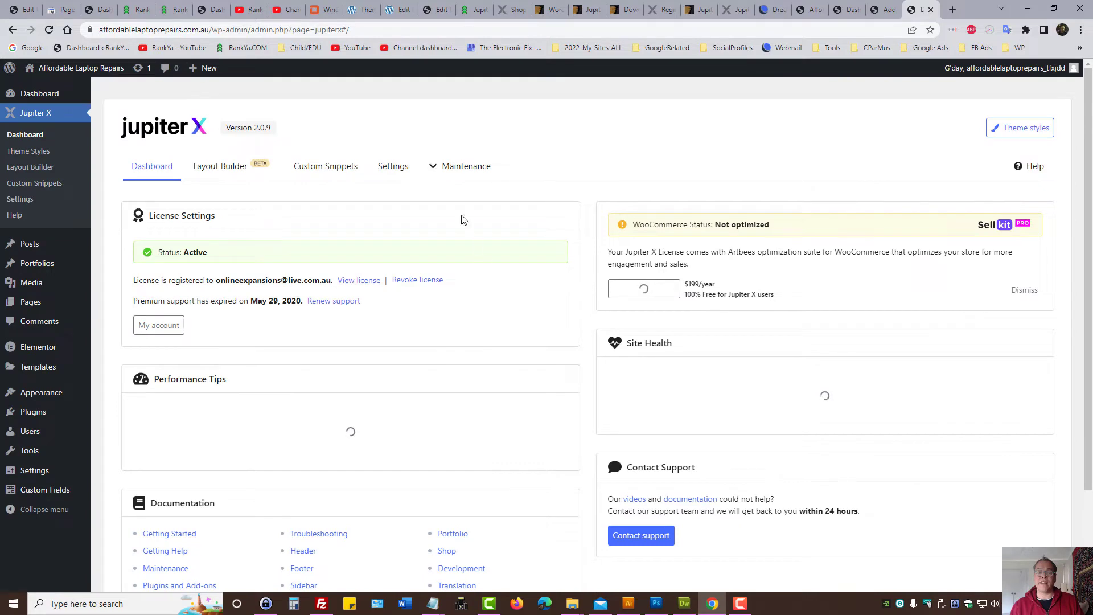
pyautogui.moveTo(442, 170)
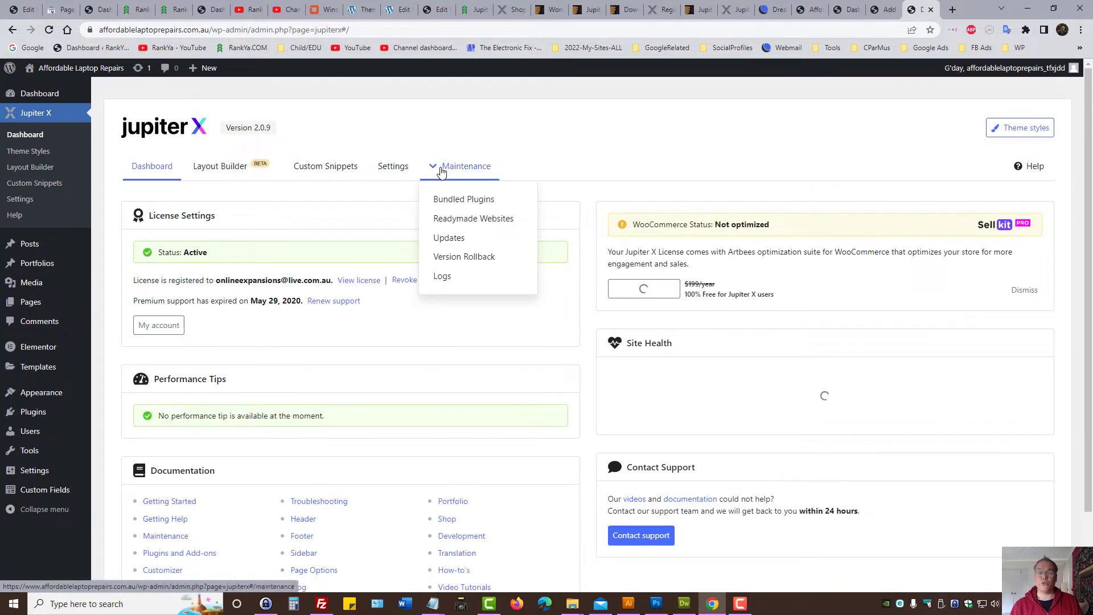
# Step: Search the ready-made website templates for 'laptop', surfacing Mobile Repair and Gaming Shop
pyautogui.click(452, 221)
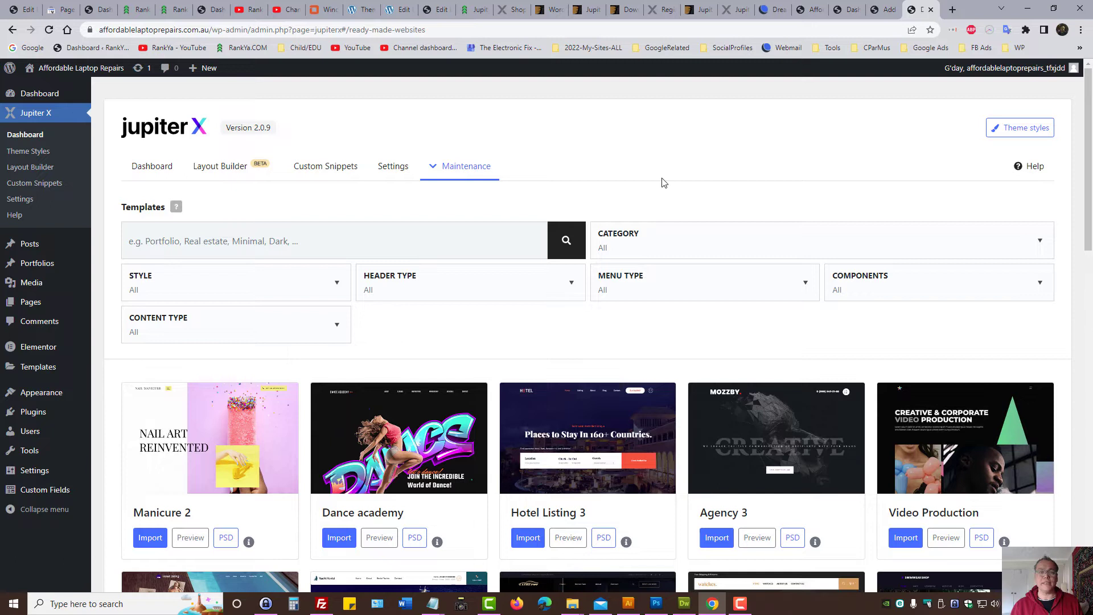
pyautogui.click(151, 238)
pyautogui.write('lap')
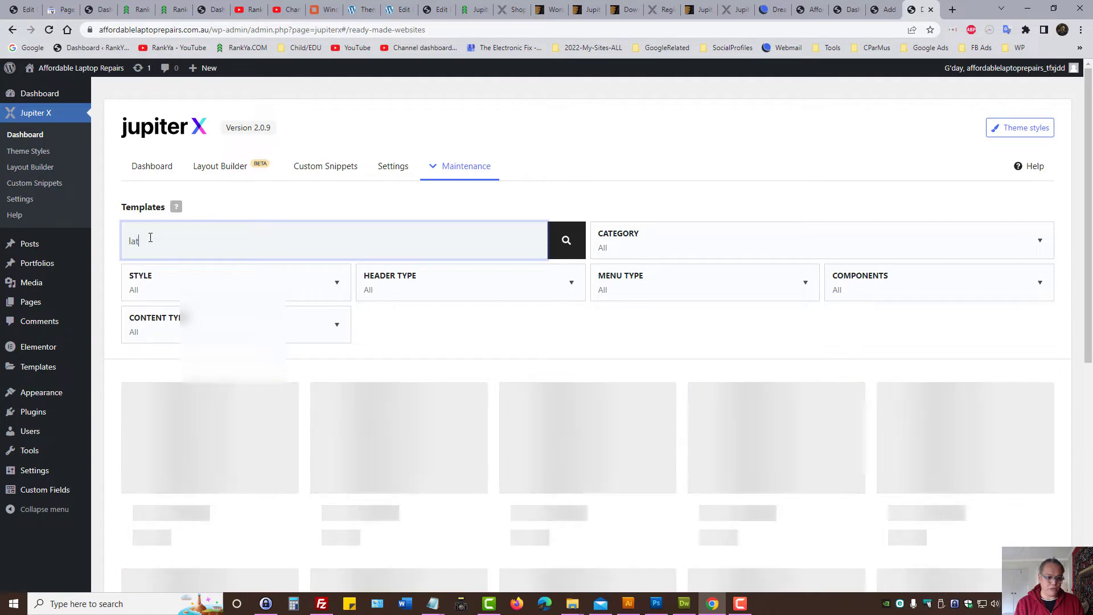
pyautogui.write('top')
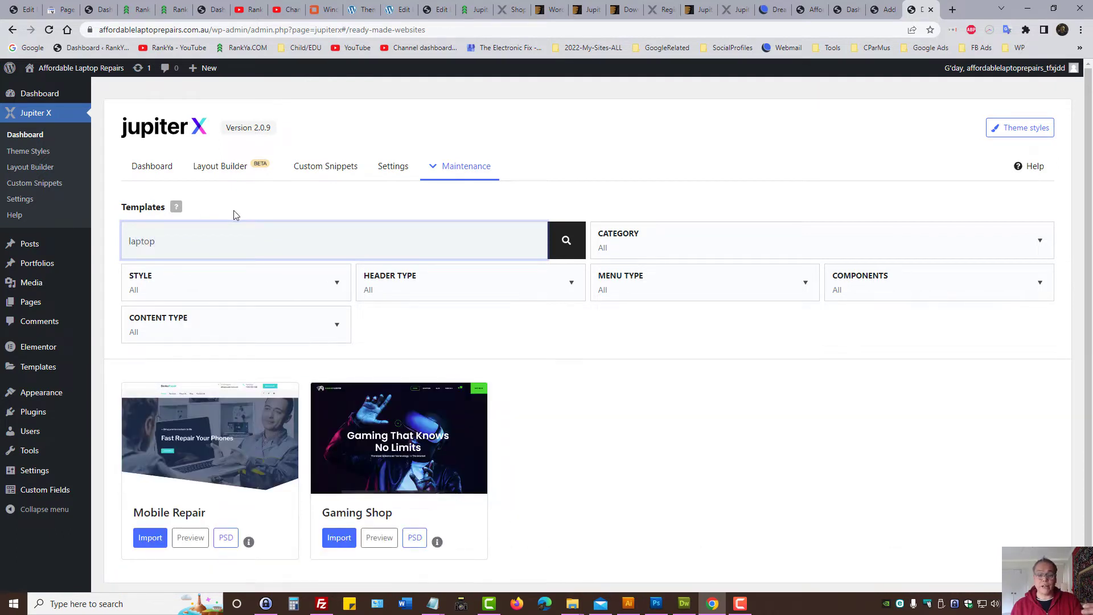
pyautogui.scroll(-1, 556, 400)
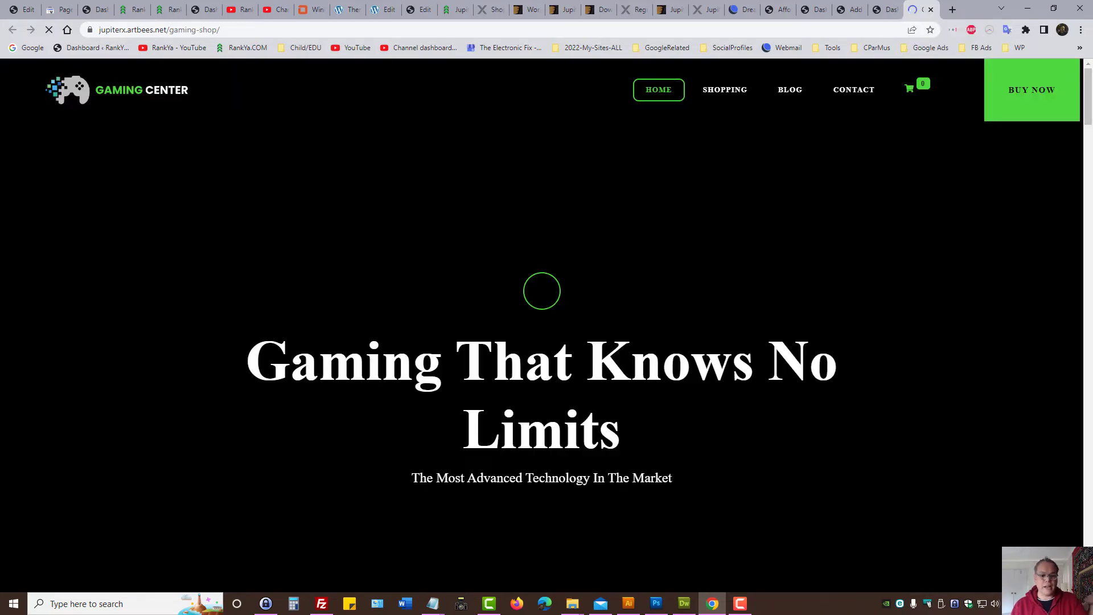
pyautogui.scroll(-6, 433, 402)
pyautogui.scroll(-15, 478, 421)
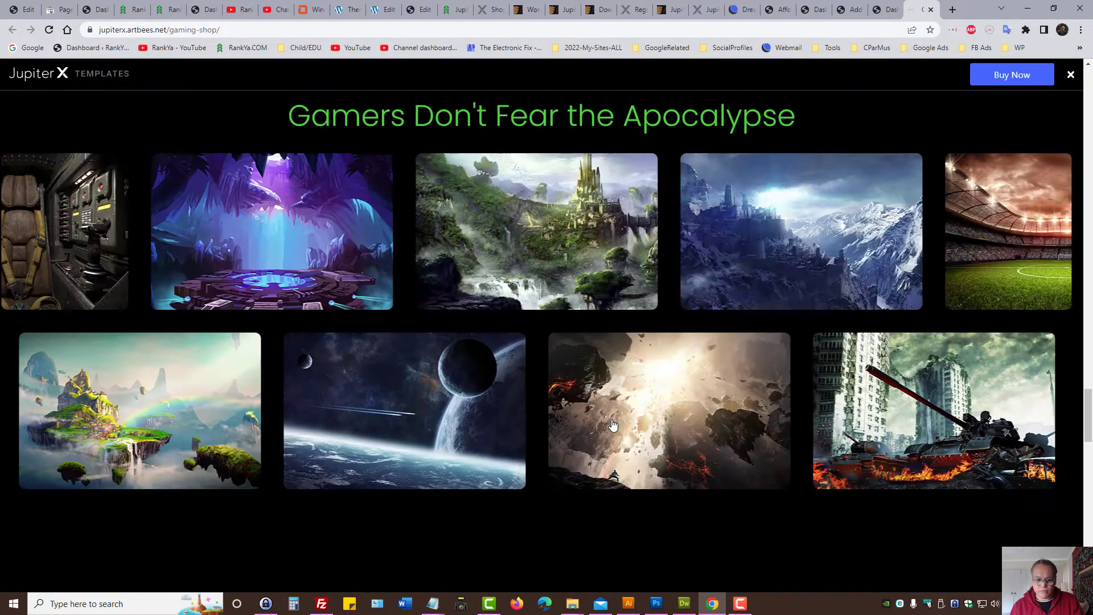
pyautogui.click(886, 9)
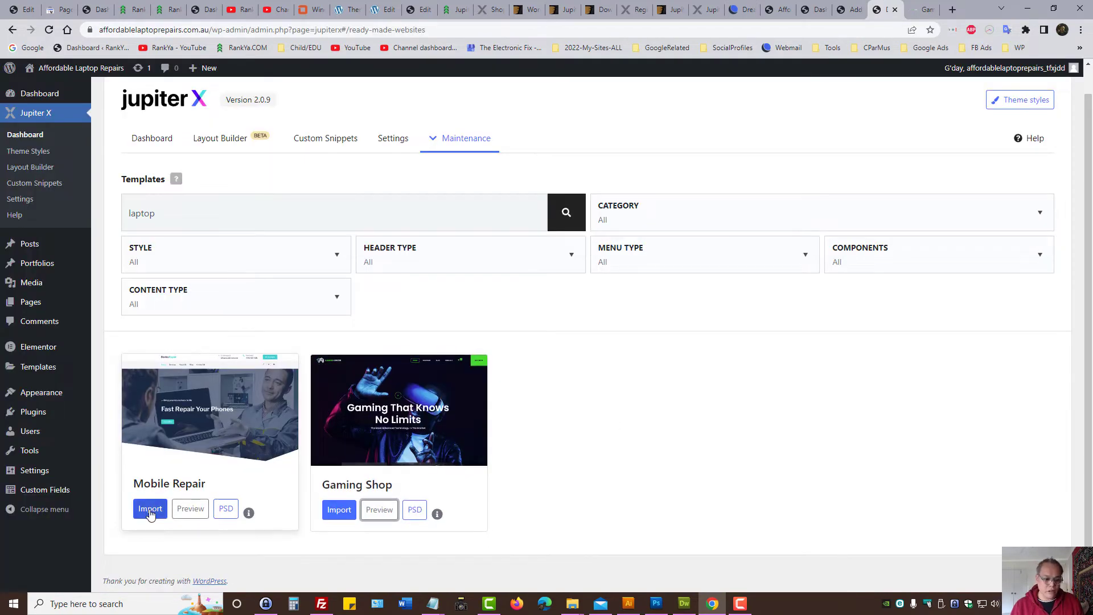
pyautogui.tripleClick(170, 483)
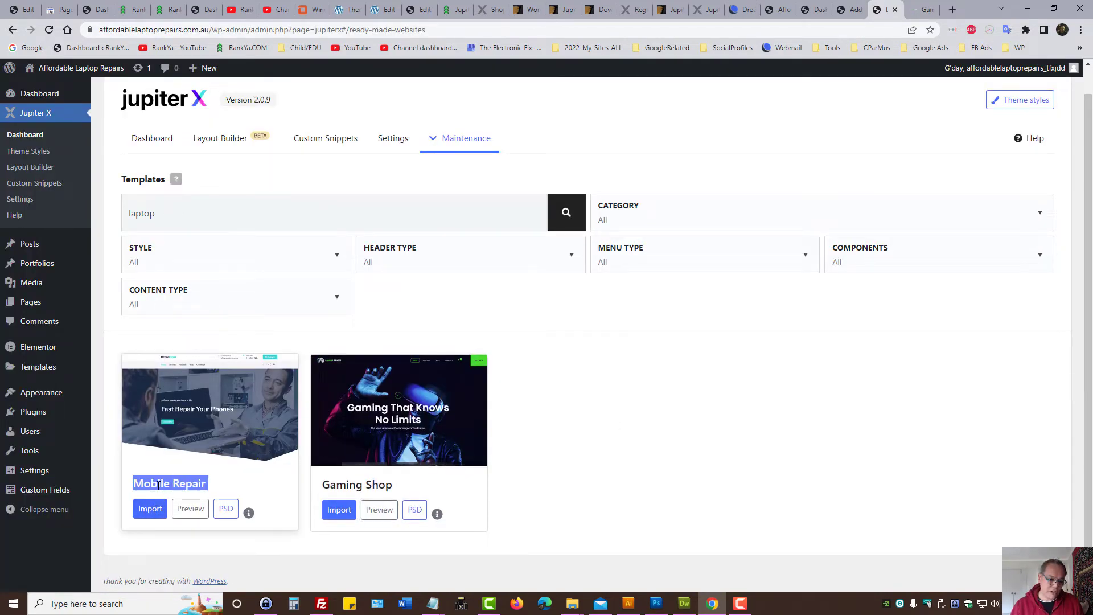
pyautogui.click(190, 508)
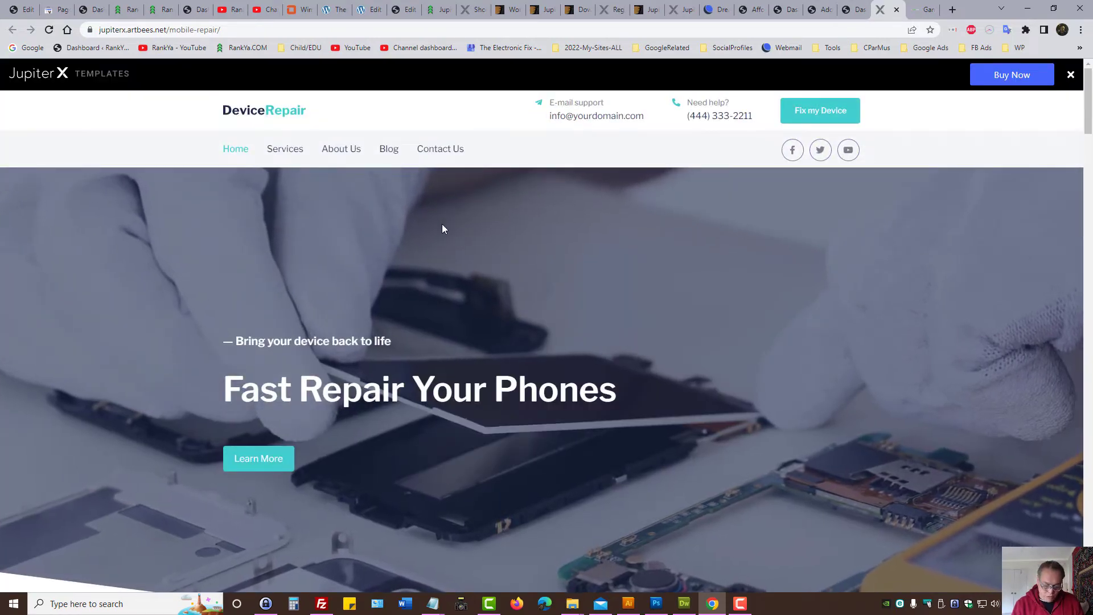
pyautogui.press('F12')
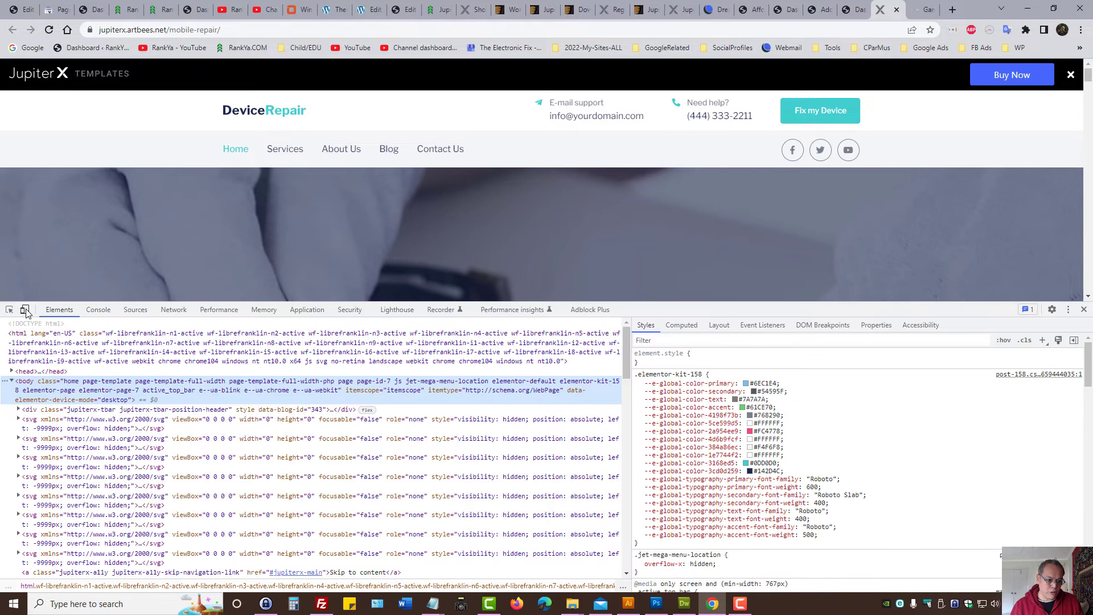
pyautogui.hotkey('ctrl', 'shift', 'm')
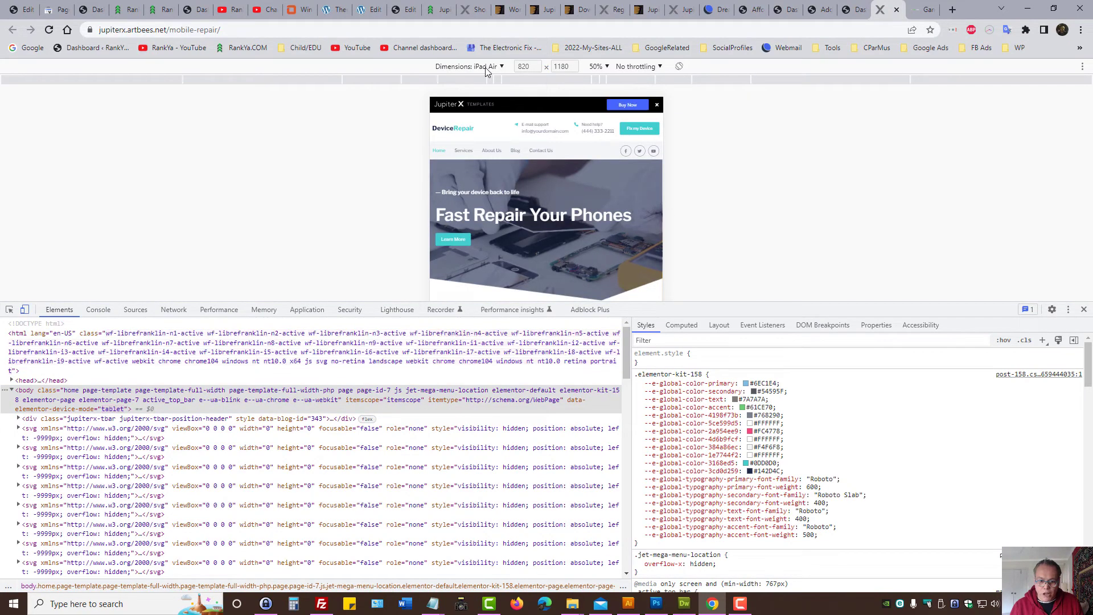
pyautogui.click(485, 66)
pyautogui.click(470, 83)
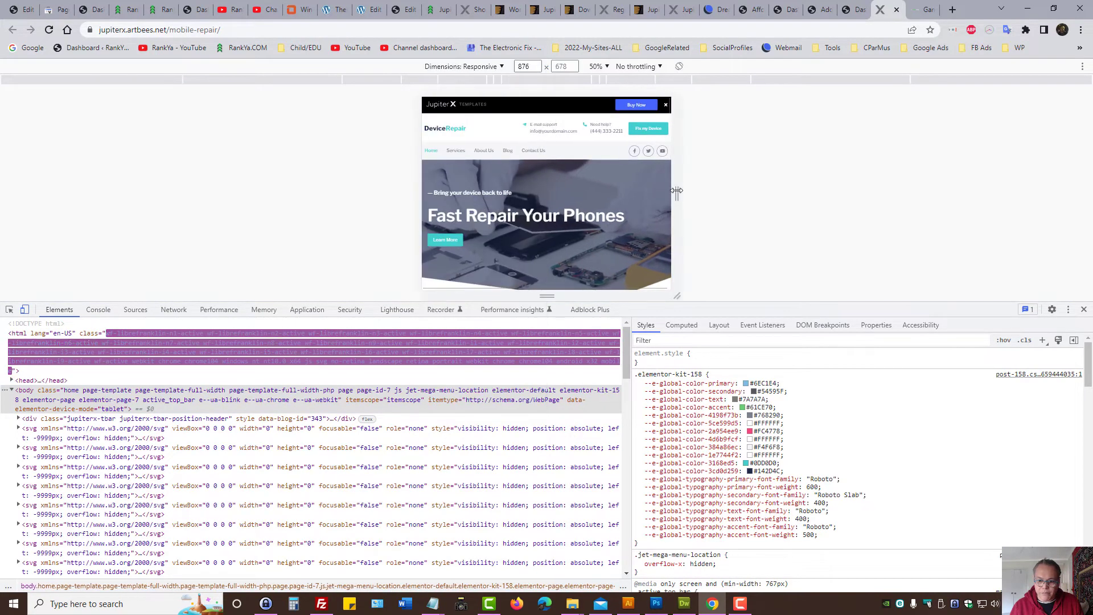
pyautogui.moveTo(625, 189); pyautogui.dragTo(665, 193)
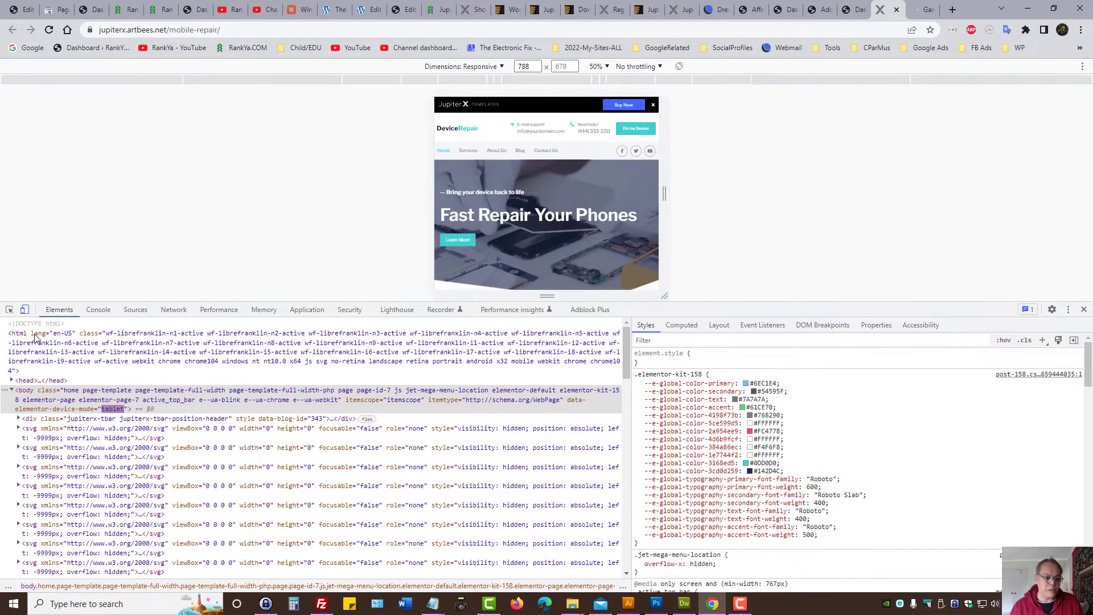
pyautogui.click(25, 314)
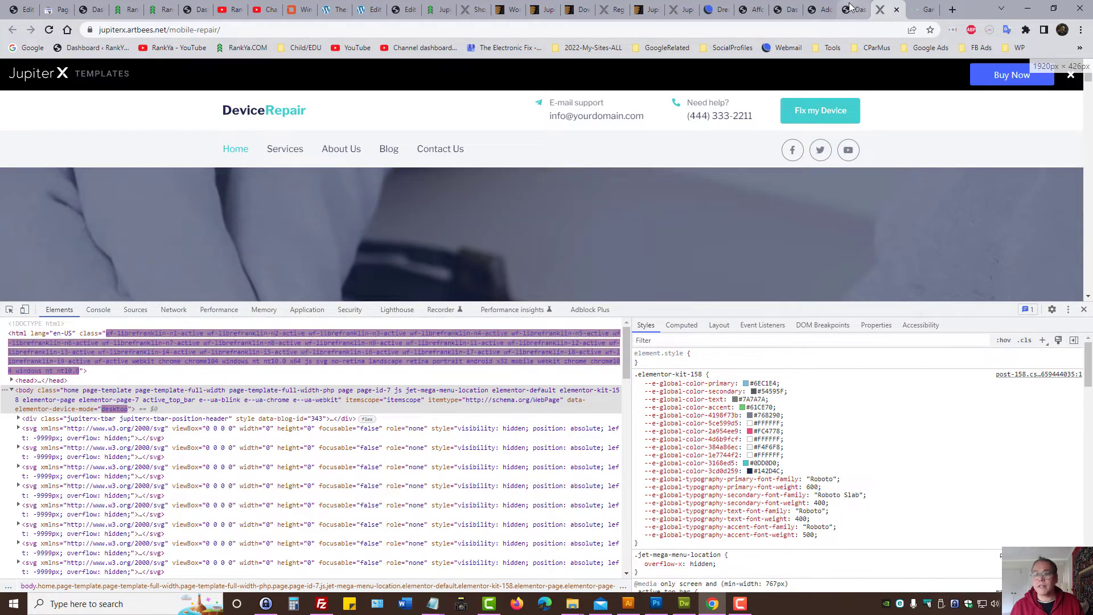
pyautogui.click(848, 10)
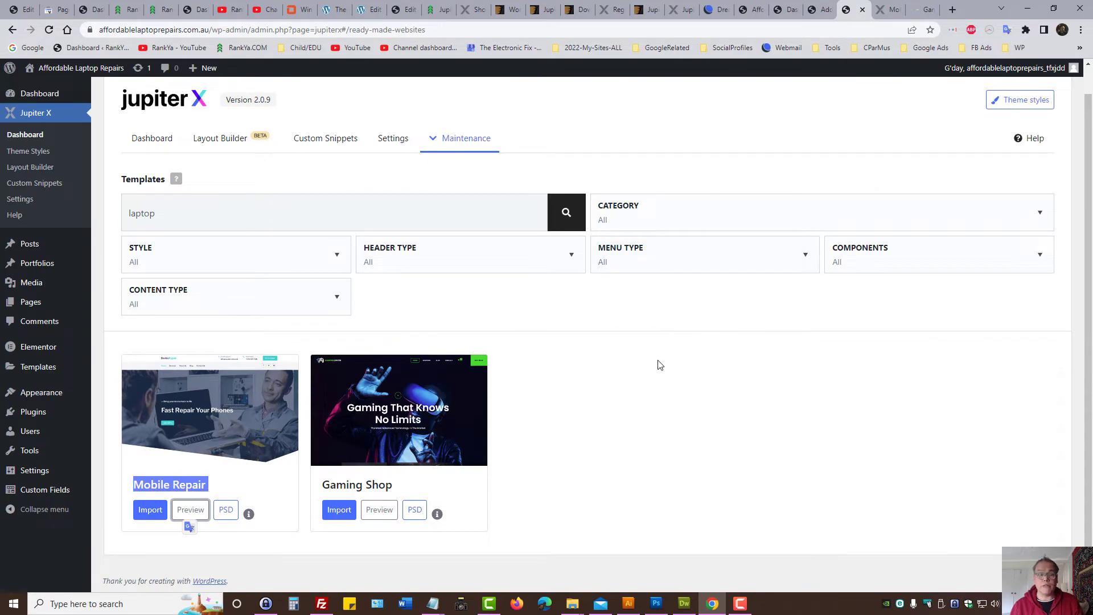
# Step: Download the Mobile Repair PSD files, then start a full import with media, replacing current content
pyautogui.click(658, 432)
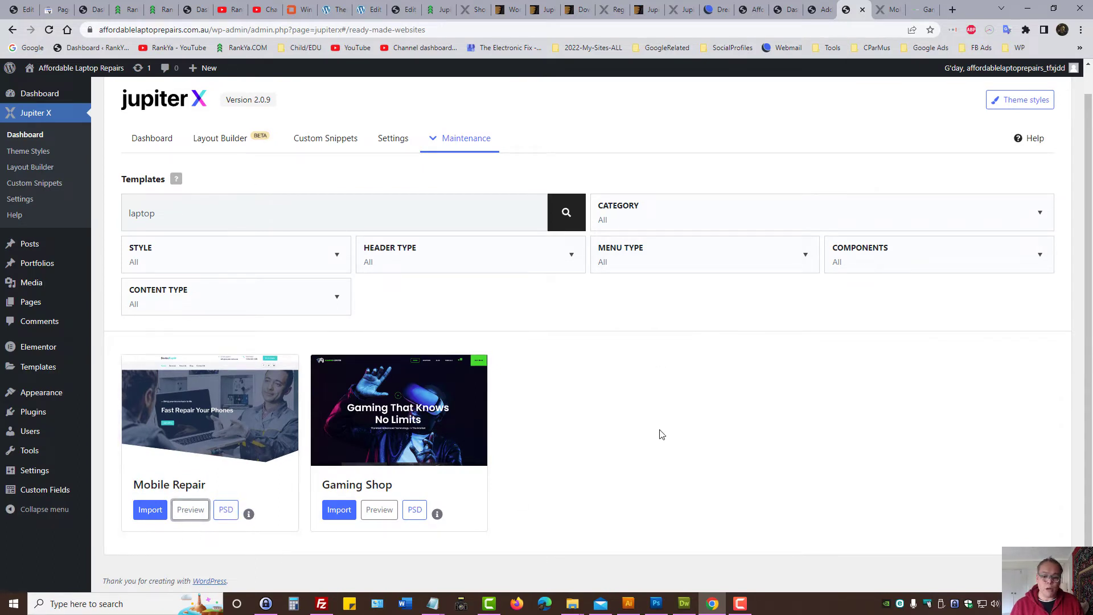
pyautogui.click(226, 512)
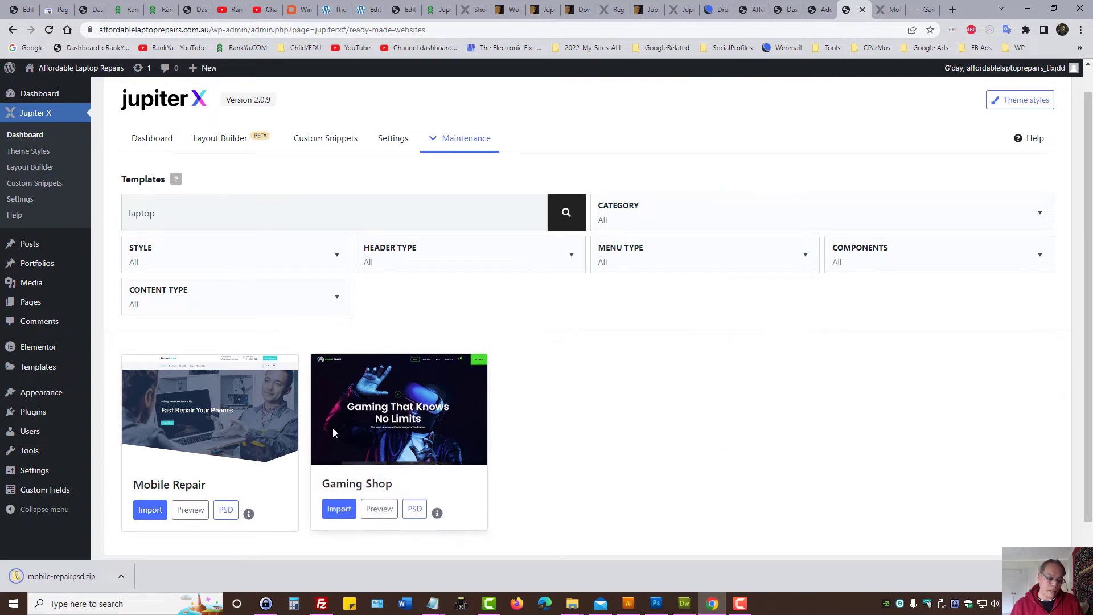
pyautogui.click(145, 512)
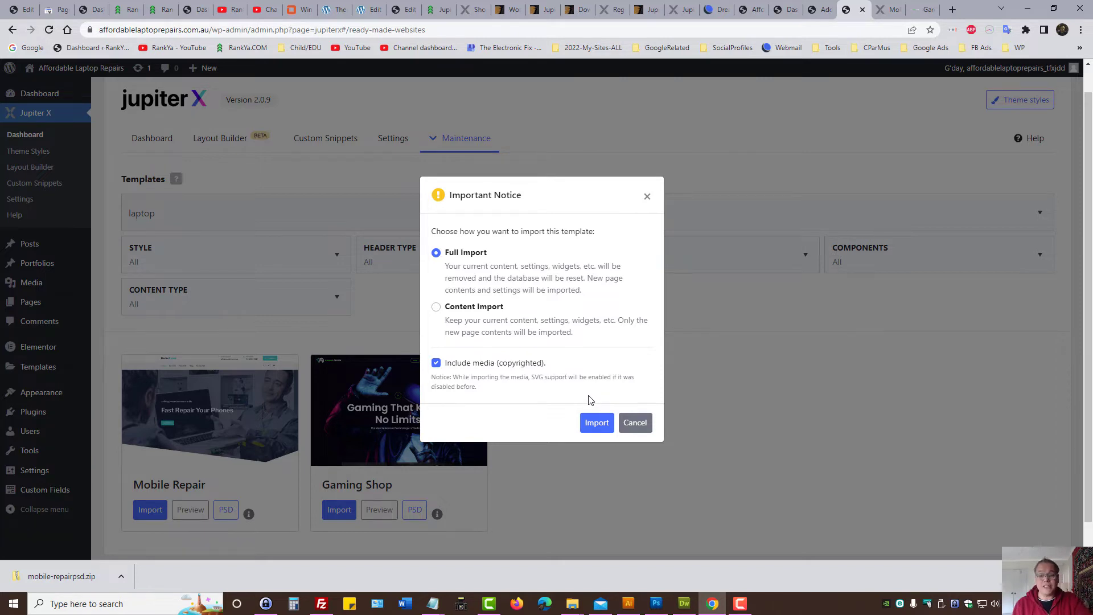
pyautogui.click(592, 423)
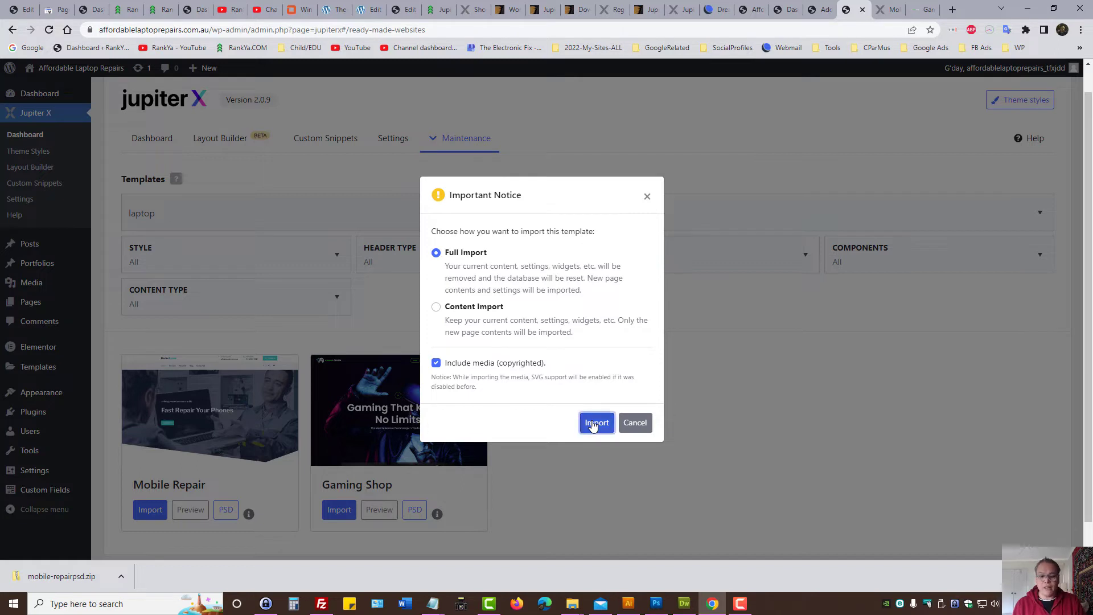
pyautogui.click(591, 424)
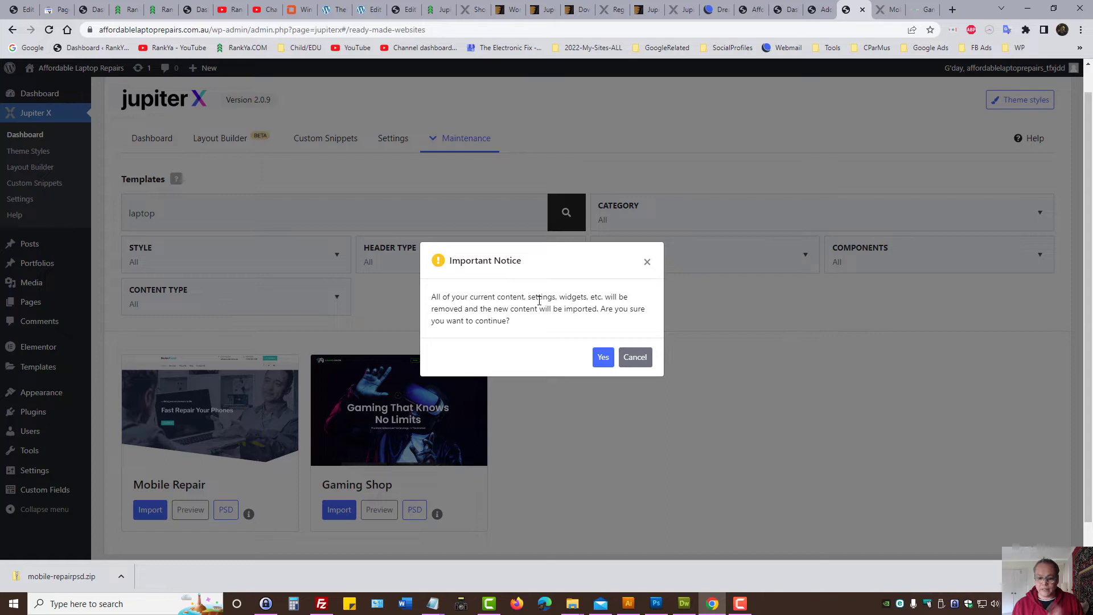
pyautogui.click(602, 358)
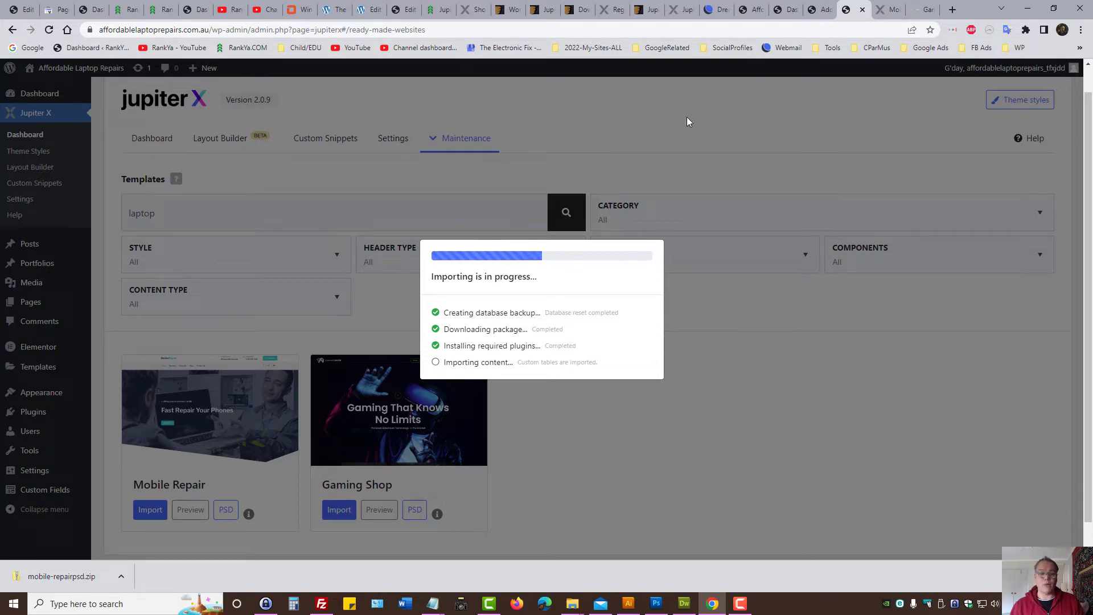
# Step: Browse the Artbees shop templates tab while the Mobile Repair import runs to All Done
pyautogui.click(471, 10)
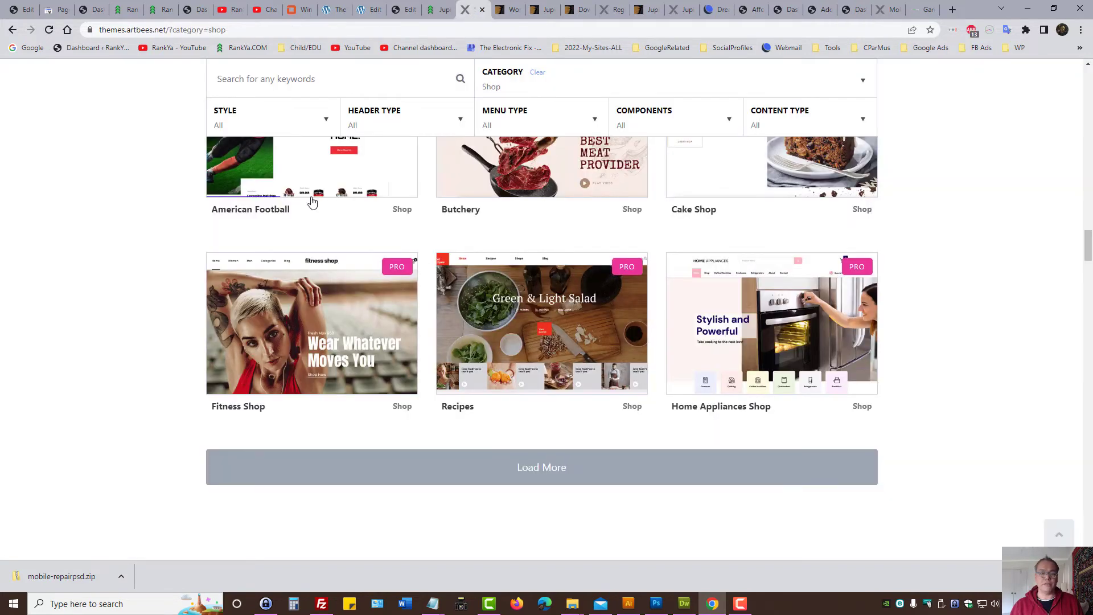
pyautogui.scroll(6, 312, 202)
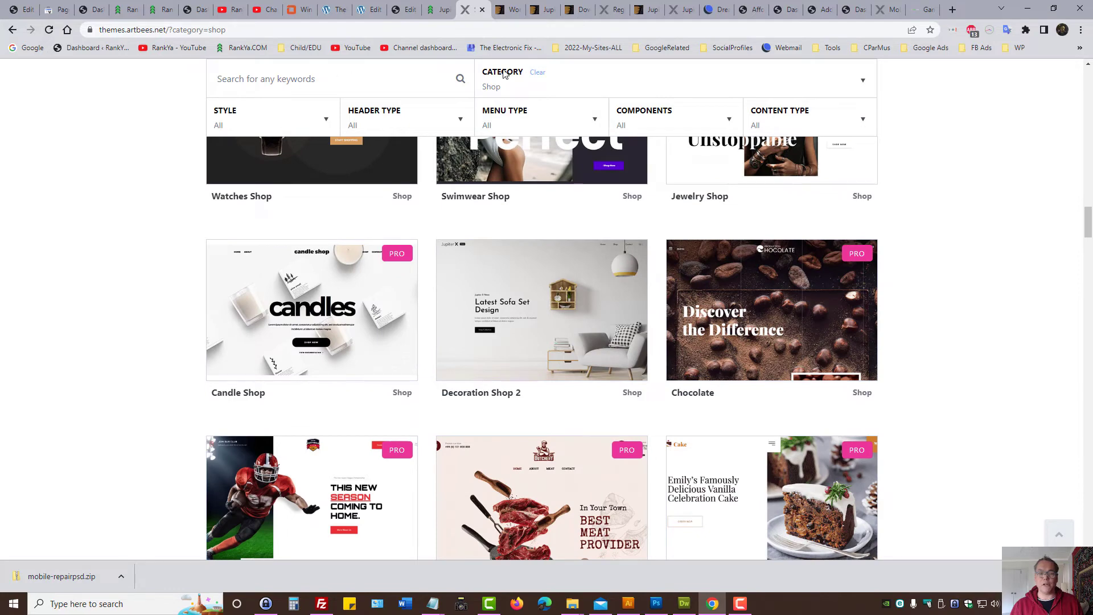
pyautogui.scroll(-6, 615, 362)
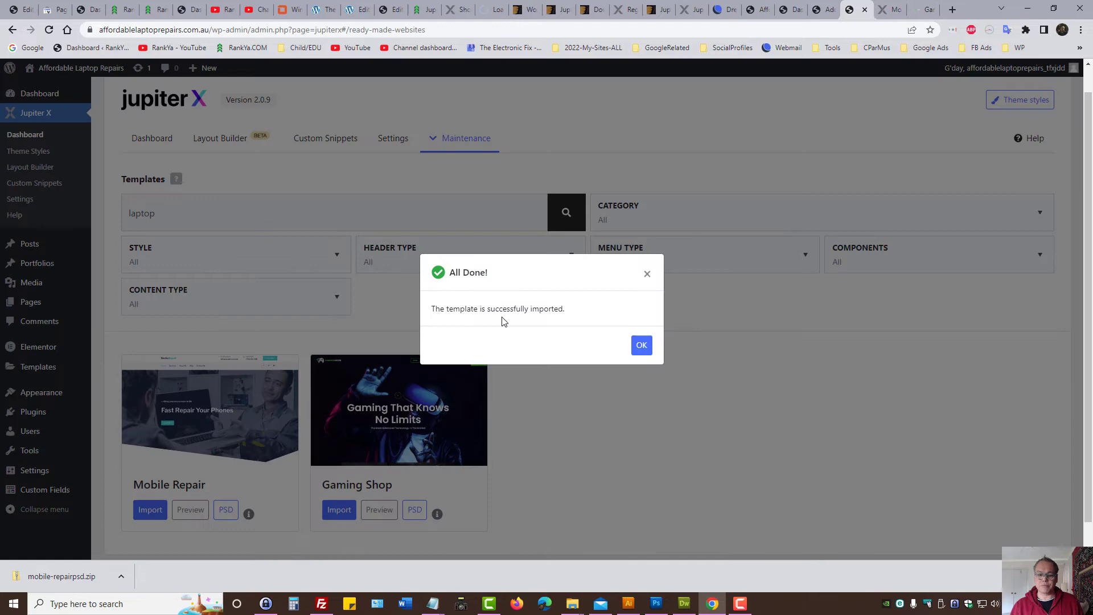
# Step: Dismiss the import success message and set the checked pages' bulk action to Move to Trash
pyautogui.click(641, 345)
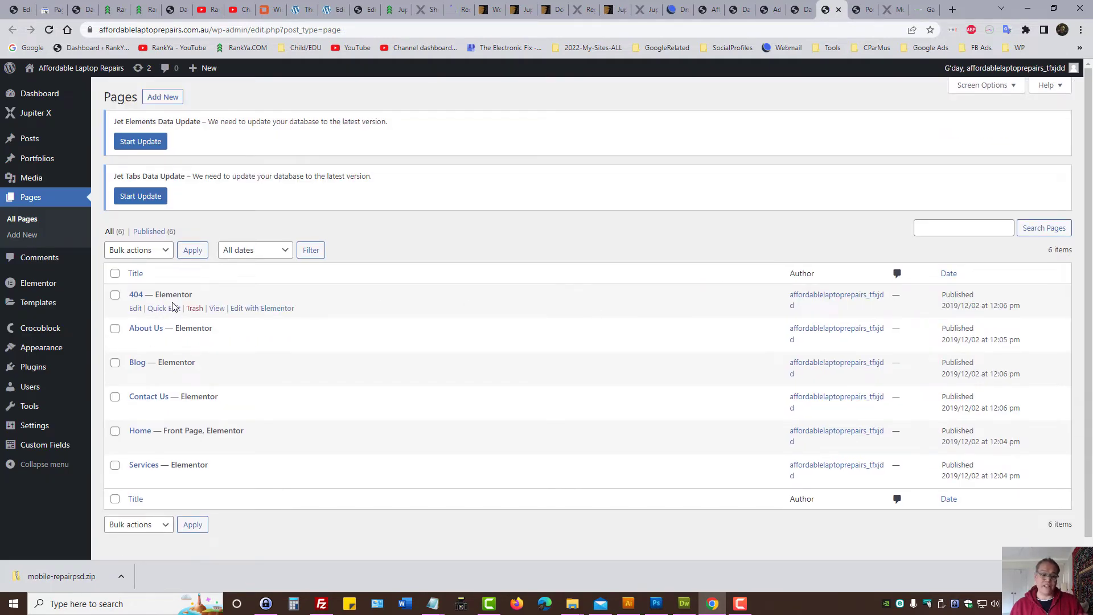
pyautogui.click(150, 254)
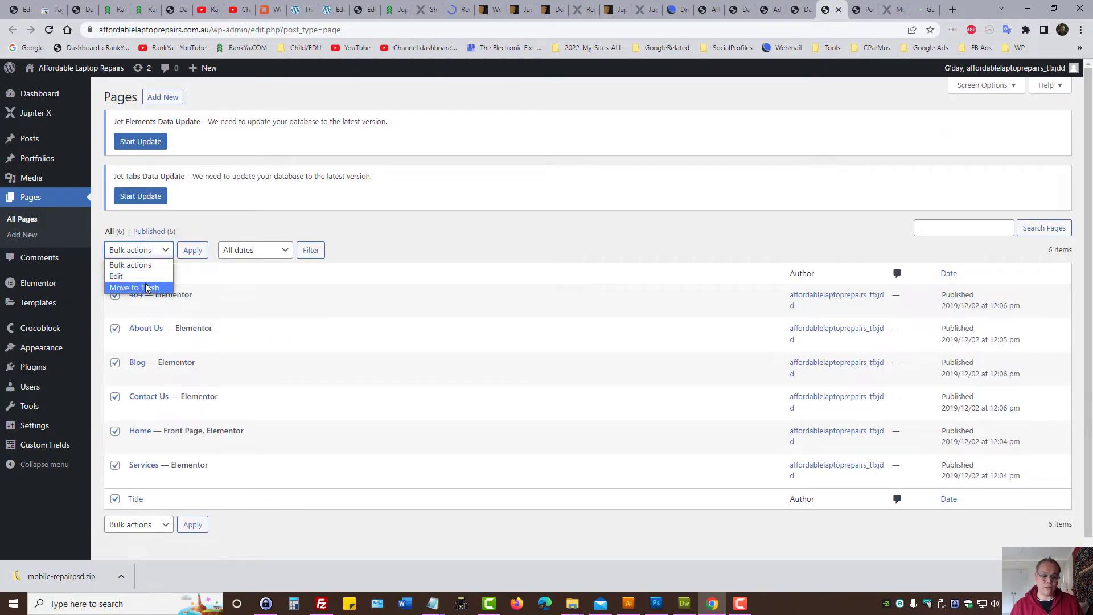
pyautogui.click(145, 284)
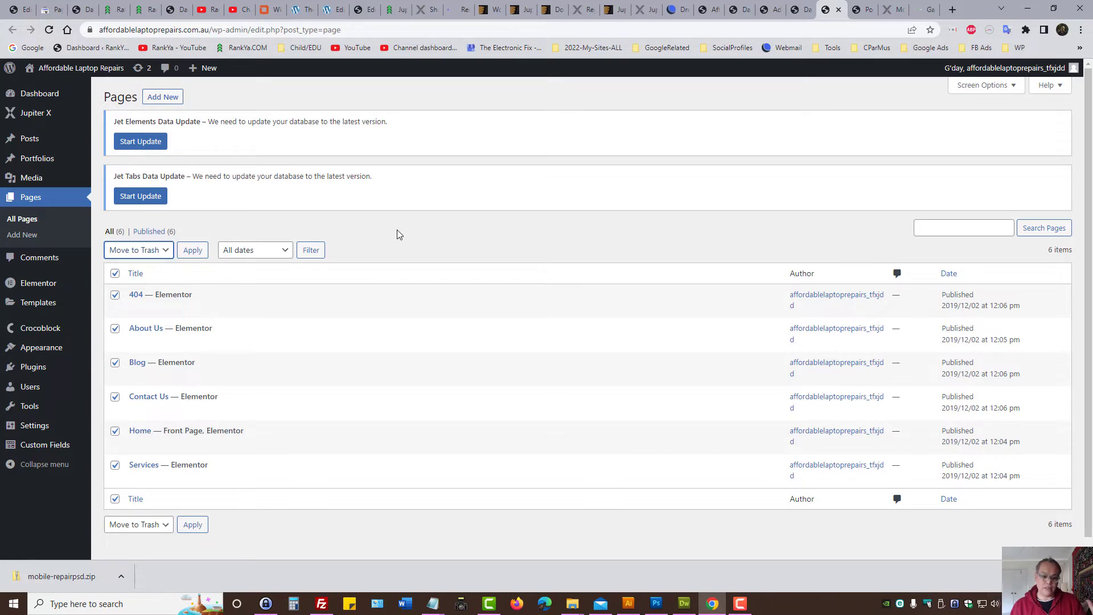
# Step: Select all six posts and set their bulk action to Move to Trash
pyautogui.click(863, 8)
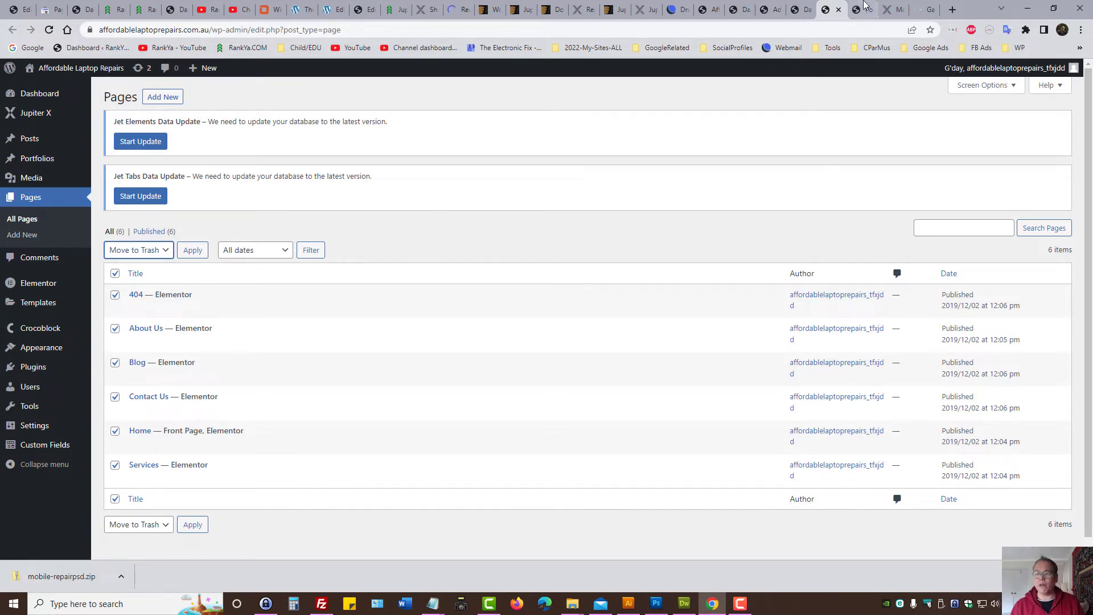
pyautogui.click(114, 277)
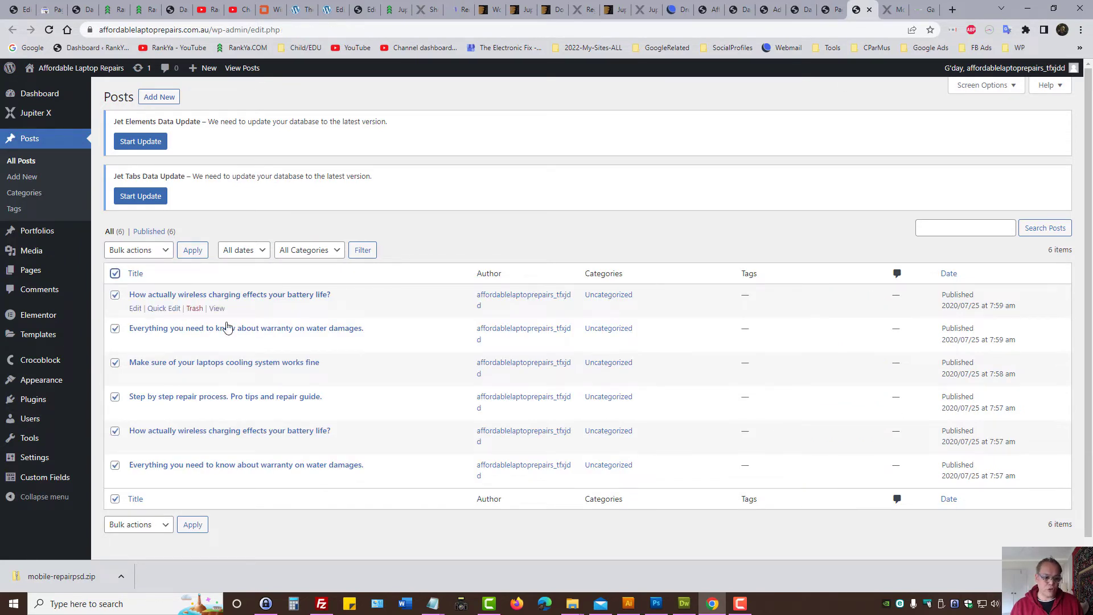
pyautogui.click(151, 251)
pyautogui.click(142, 288)
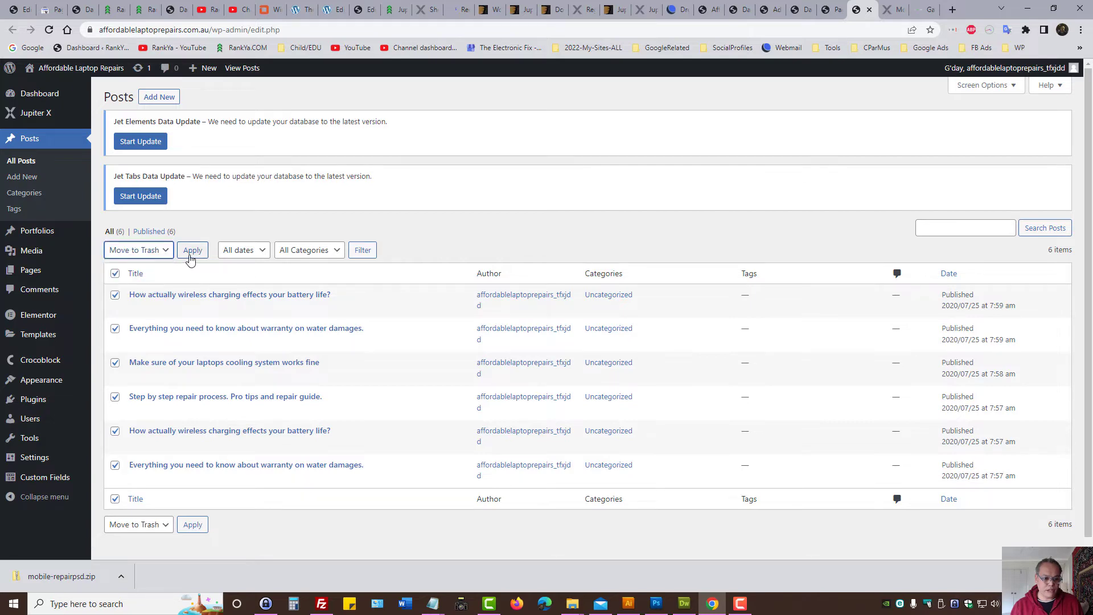
pyautogui.click(589, 228)
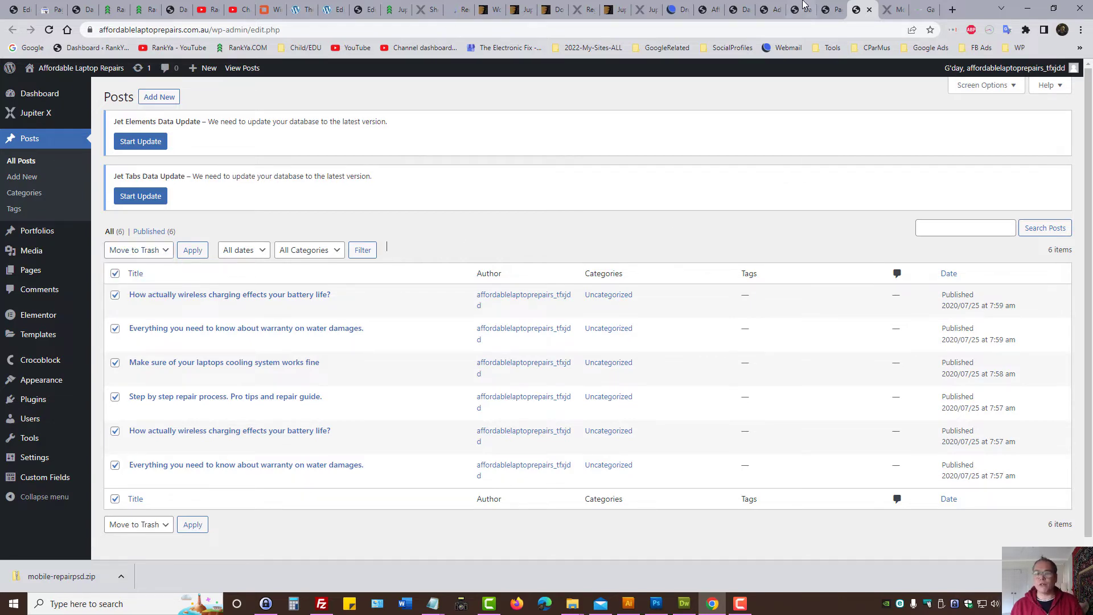
# Step: Check the Jupiter X theme maintenance options, then return to the Pages list
pyautogui.click(803, 7)
pyautogui.scroll(5, 566, 336)
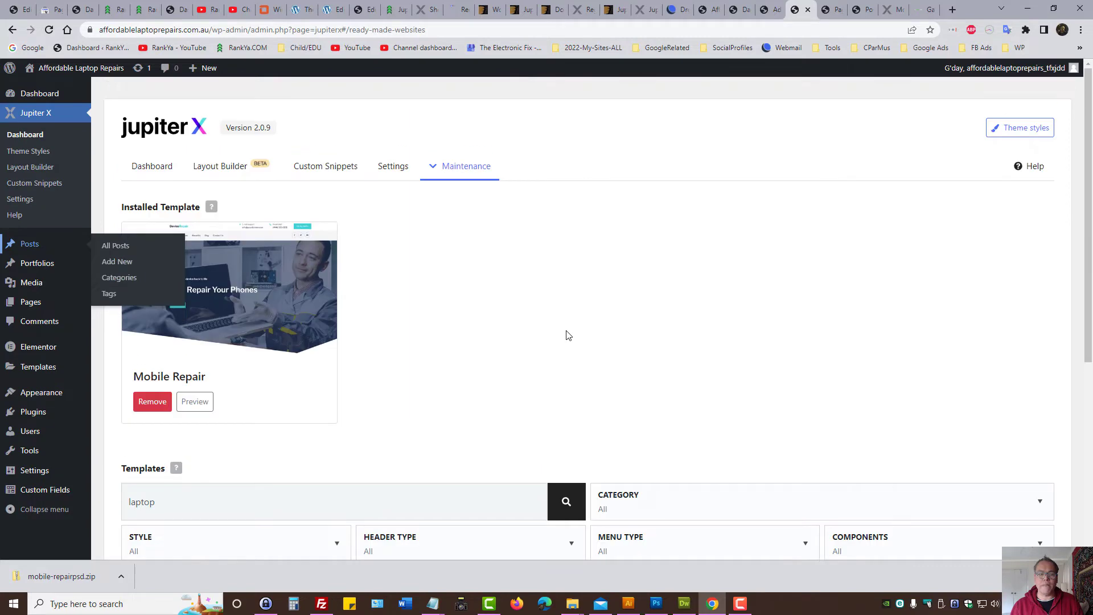
pyautogui.click(480, 183)
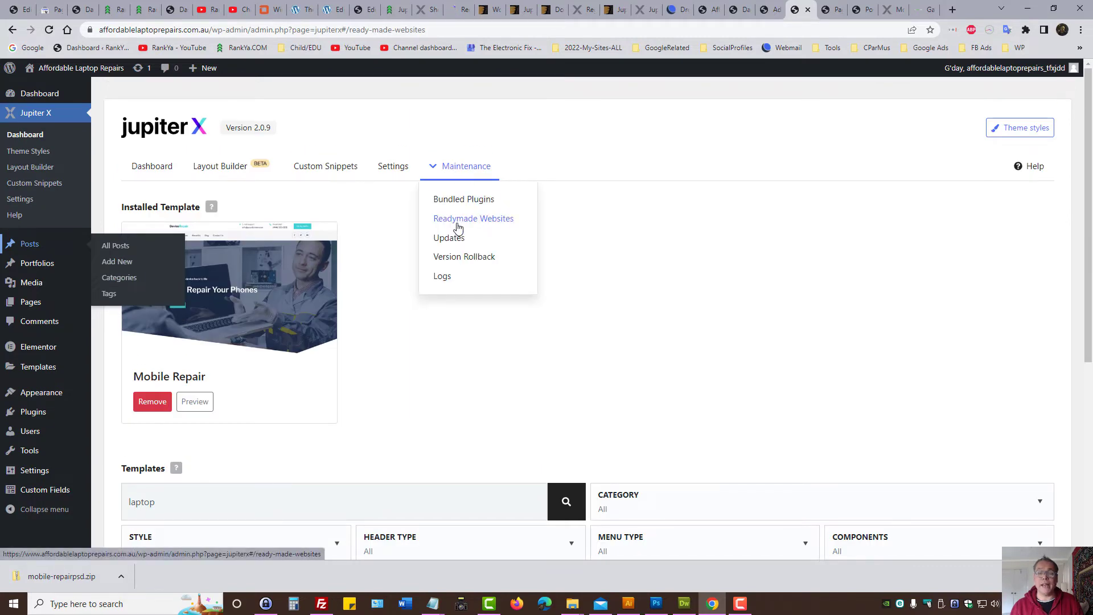
pyautogui.click(861, 10)
pyautogui.hotkey('ctrl', 'shift', 'Tab')
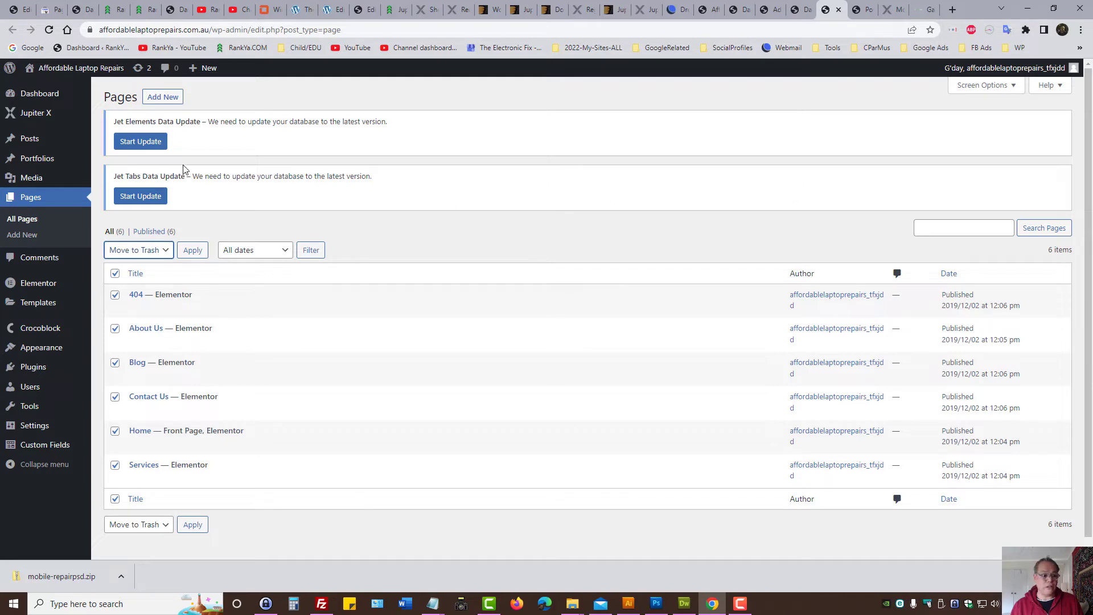
pyautogui.middleClick(43, 87)
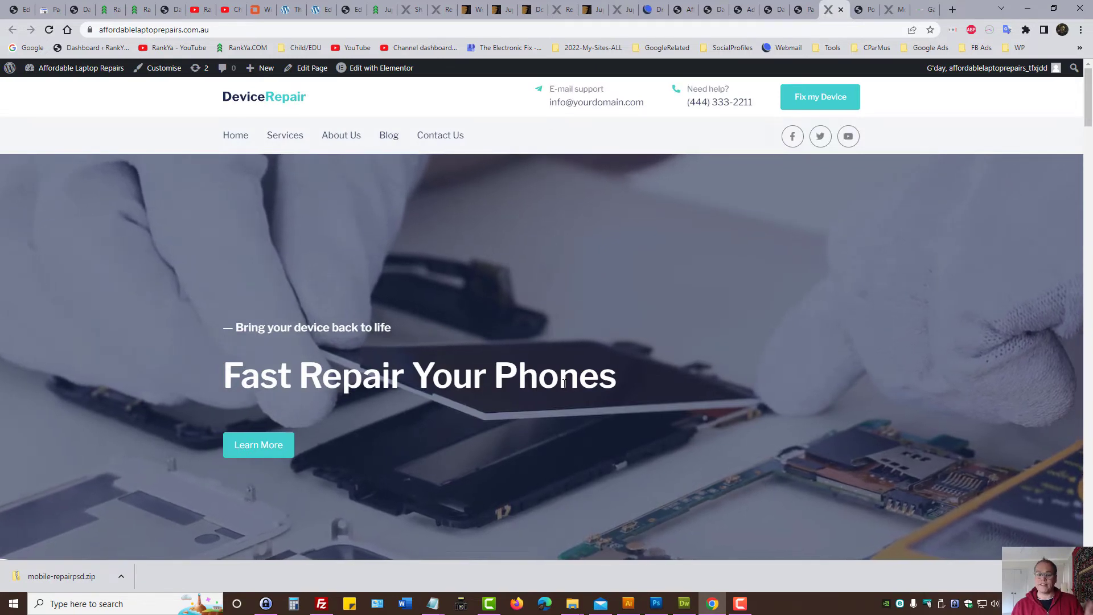
pyautogui.scroll(-10, 598, 280)
pyautogui.scroll(-3, 551, 397)
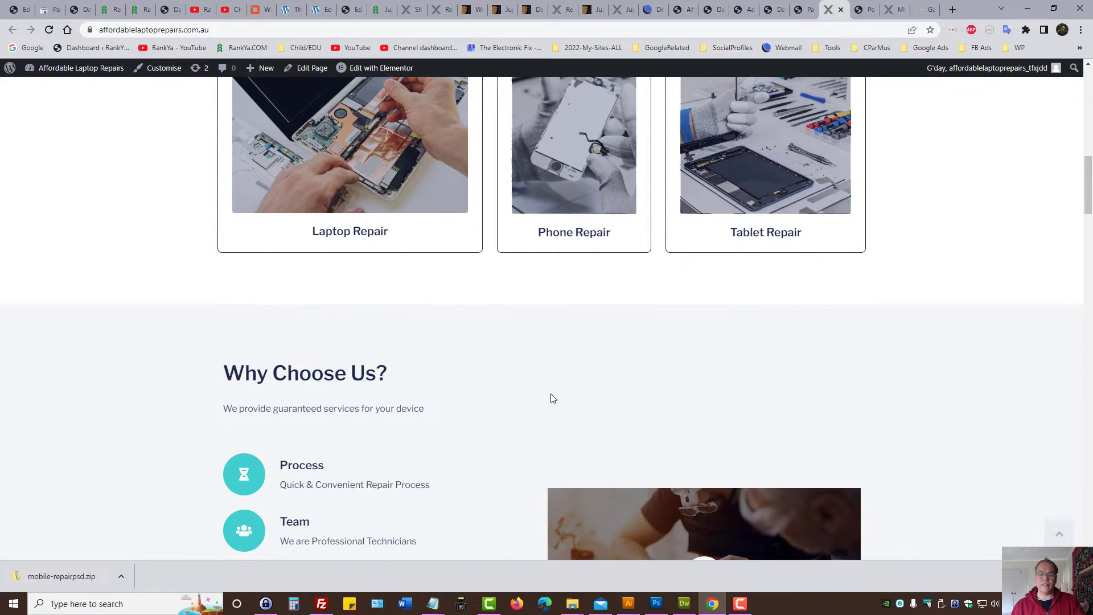
pyautogui.scroll(-6, 514, 394)
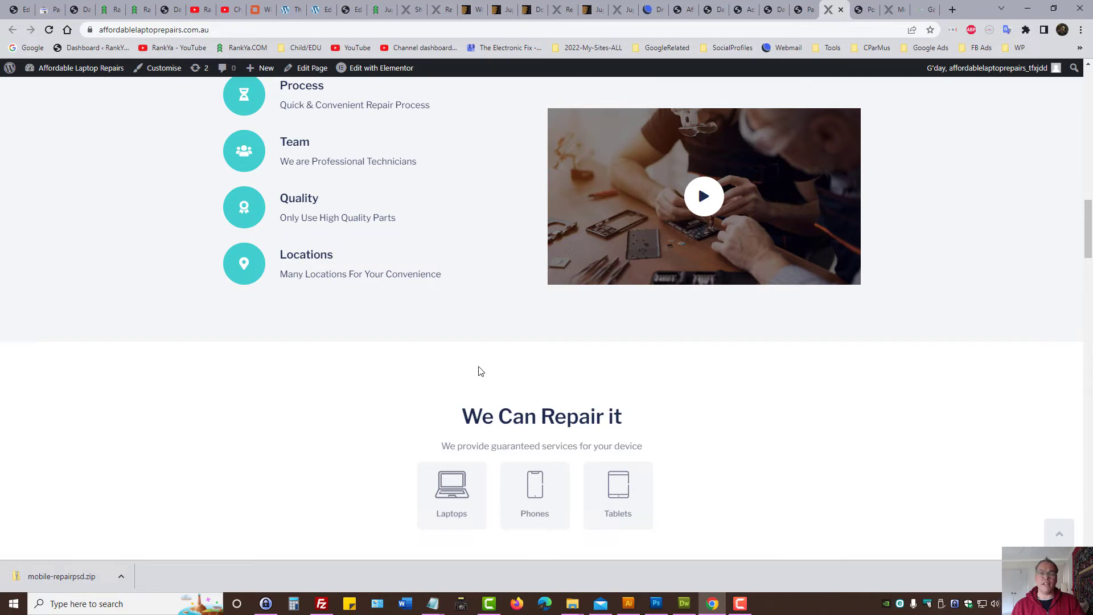
pyautogui.scroll(-16, 444, 386)
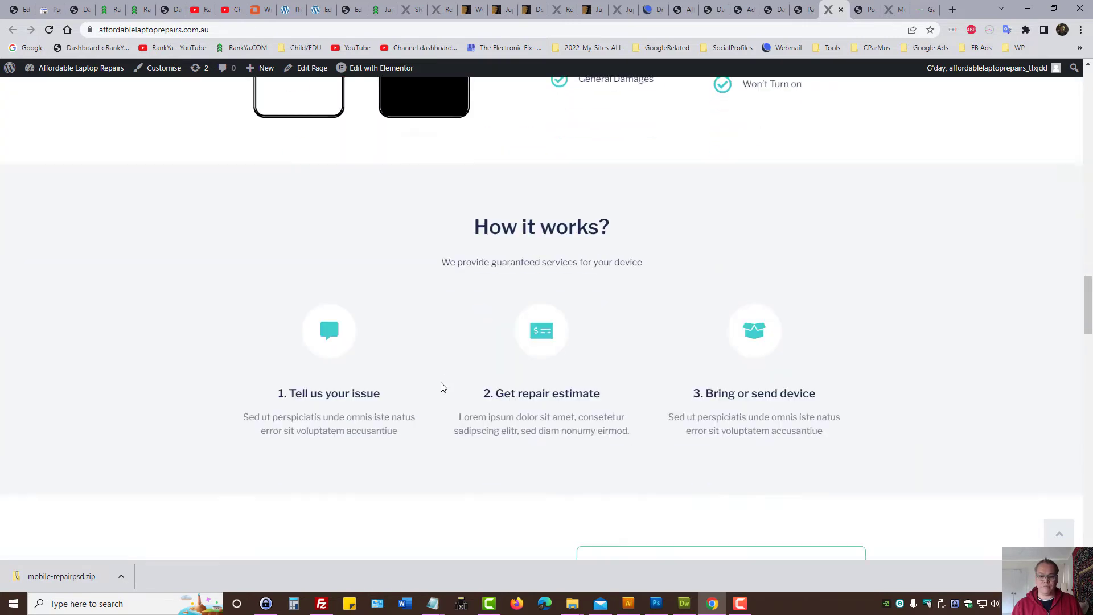
pyautogui.scroll(10, 438, 389)
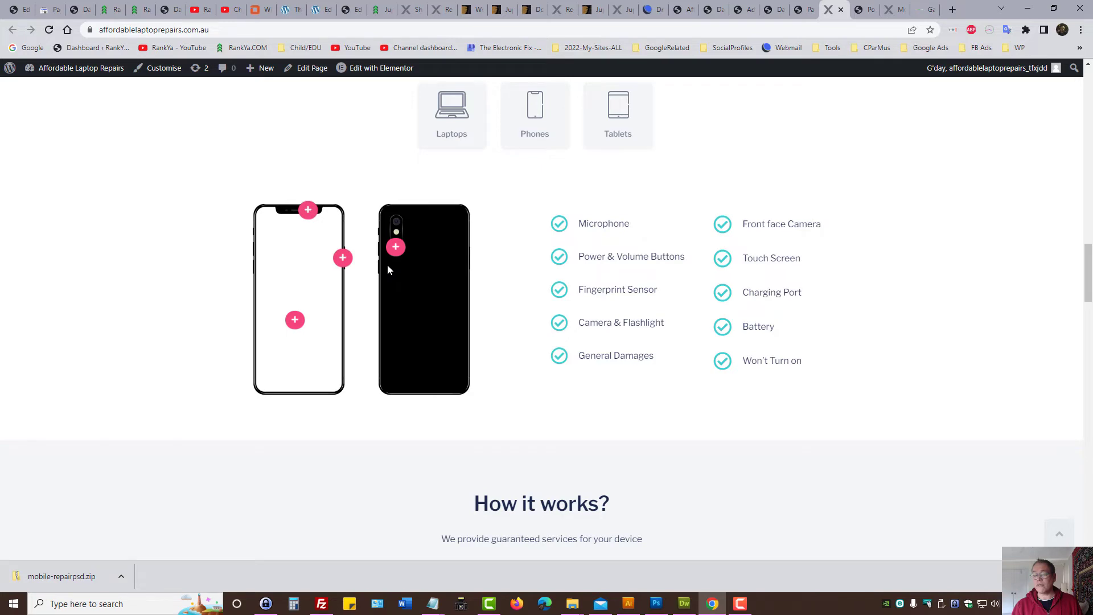
pyautogui.scroll(10, 573, 298)
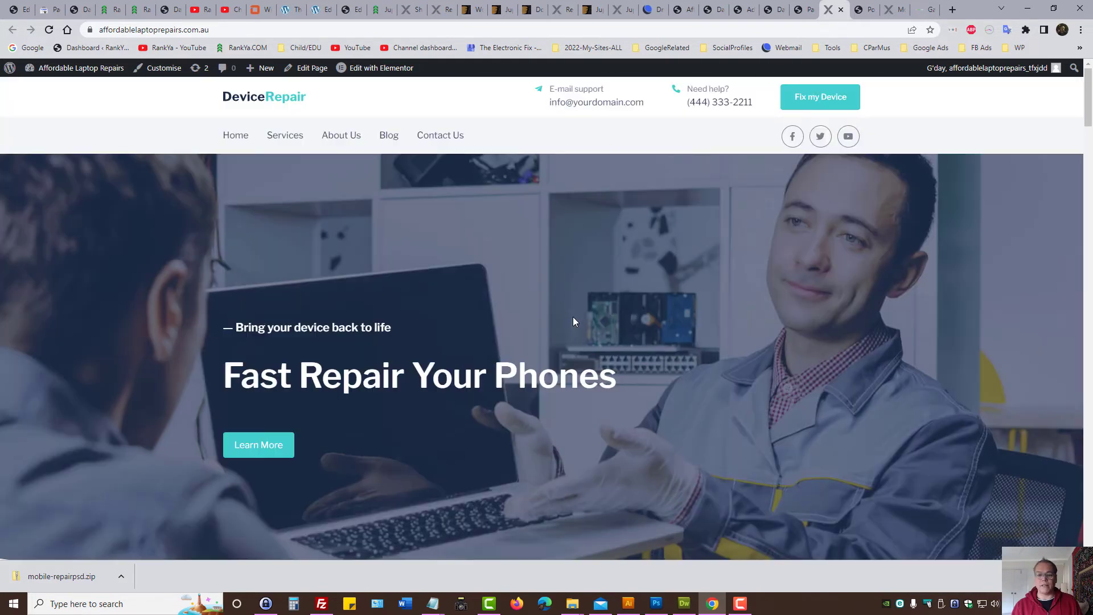
pyautogui.moveTo(378, 67)
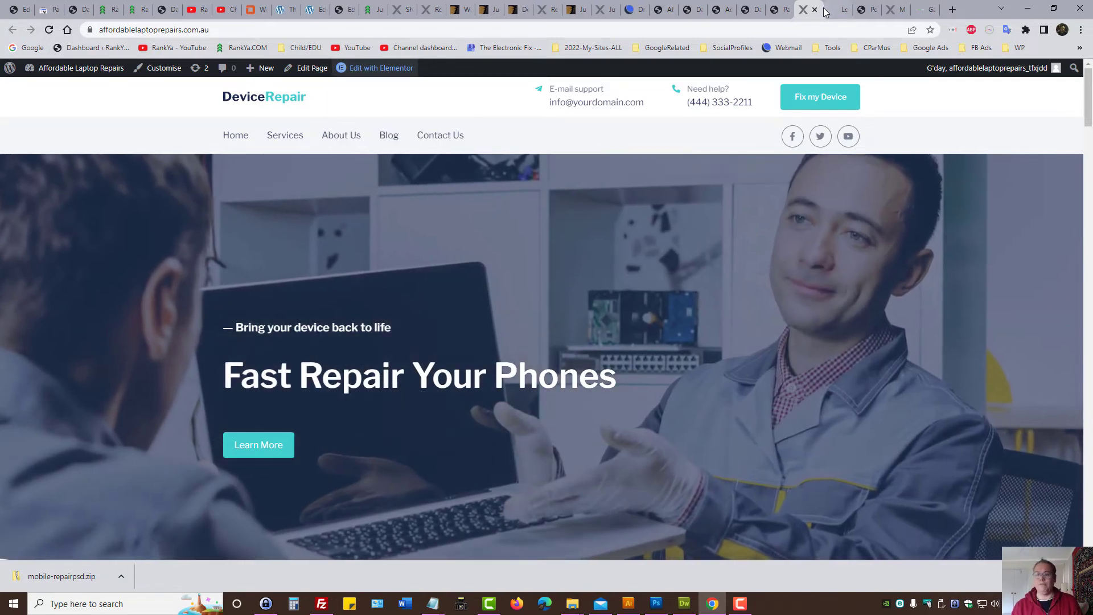
# Step: Recreate Elementor's default kit from Tools, then reload the DeviceRepair home page editor
pyautogui.click(847, 12)
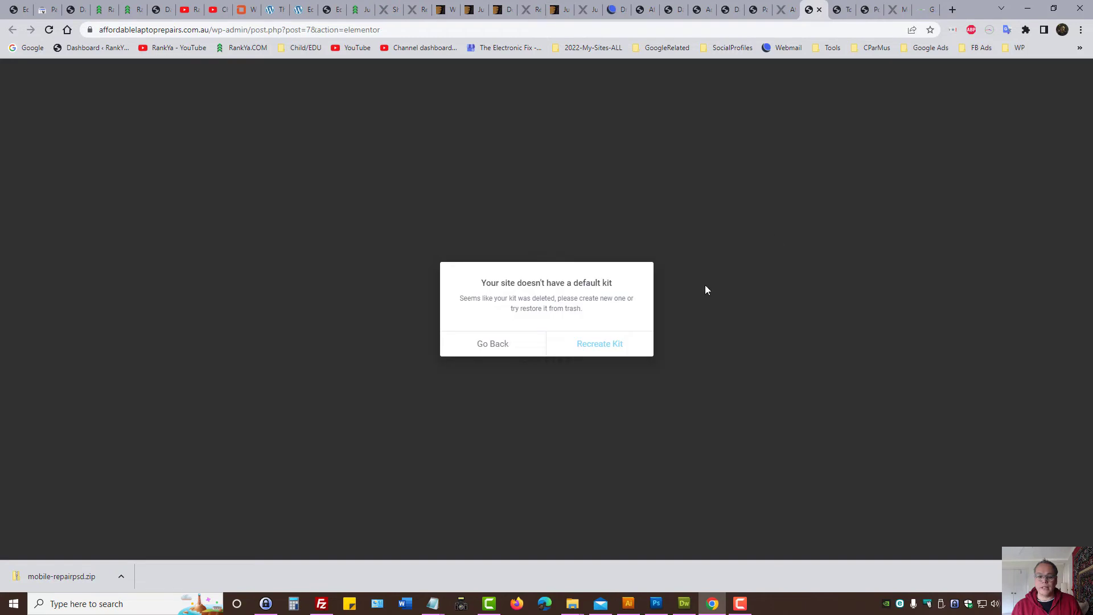
pyautogui.click(841, 9)
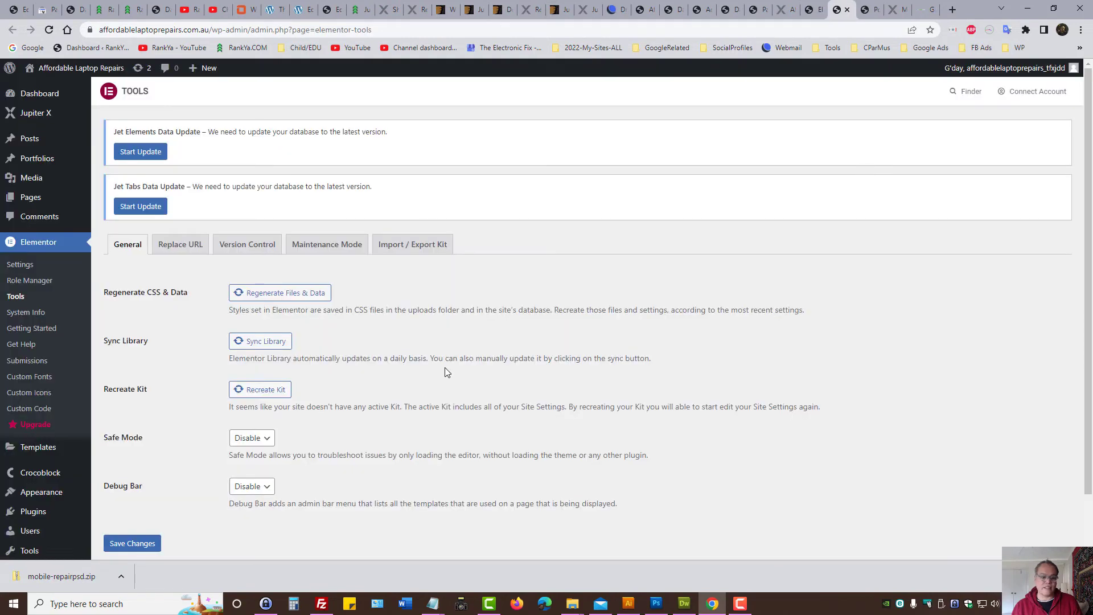
pyautogui.scroll(-1, 173, 391)
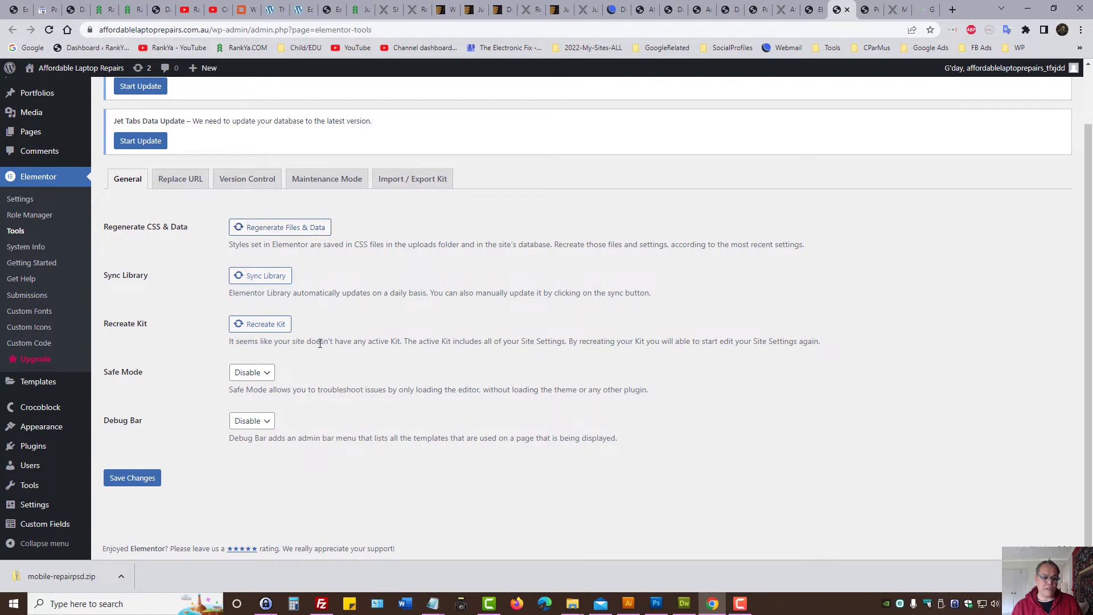
pyautogui.click(271, 324)
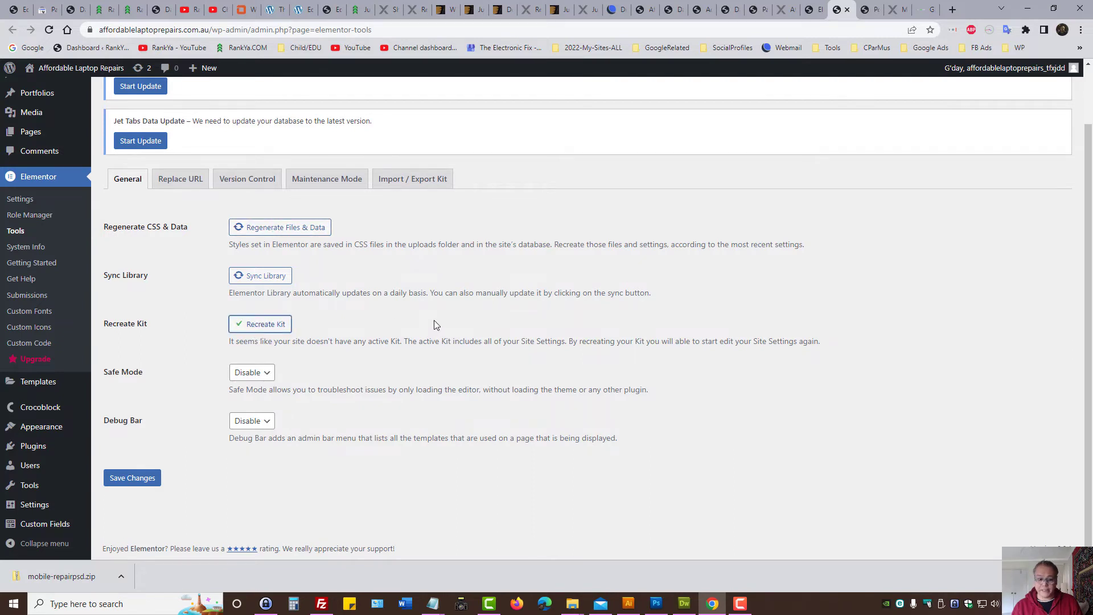
pyautogui.click(821, 6)
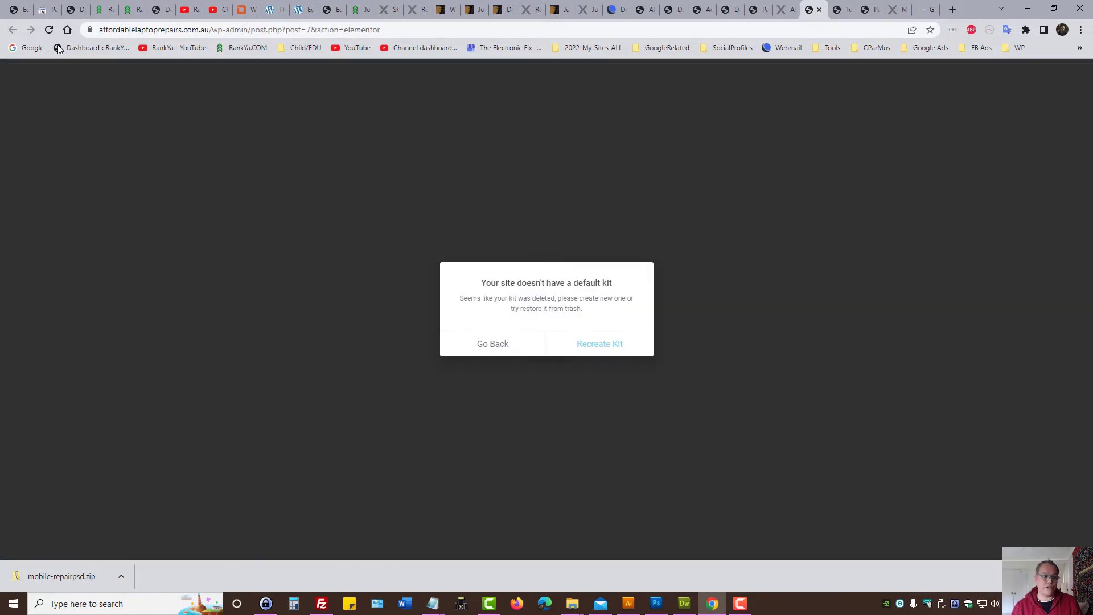
pyautogui.click(49, 30)
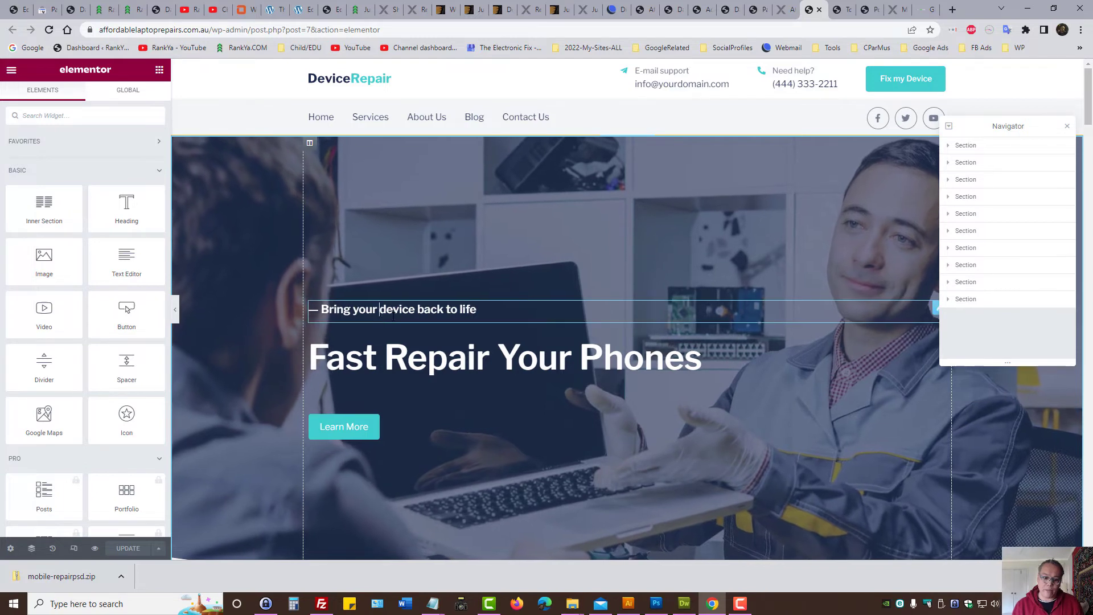
# Step: Select the 'Bring your device back to life' hero heading and its column
pyautogui.click(363, 308)
pyautogui.tripleClick(364, 307)
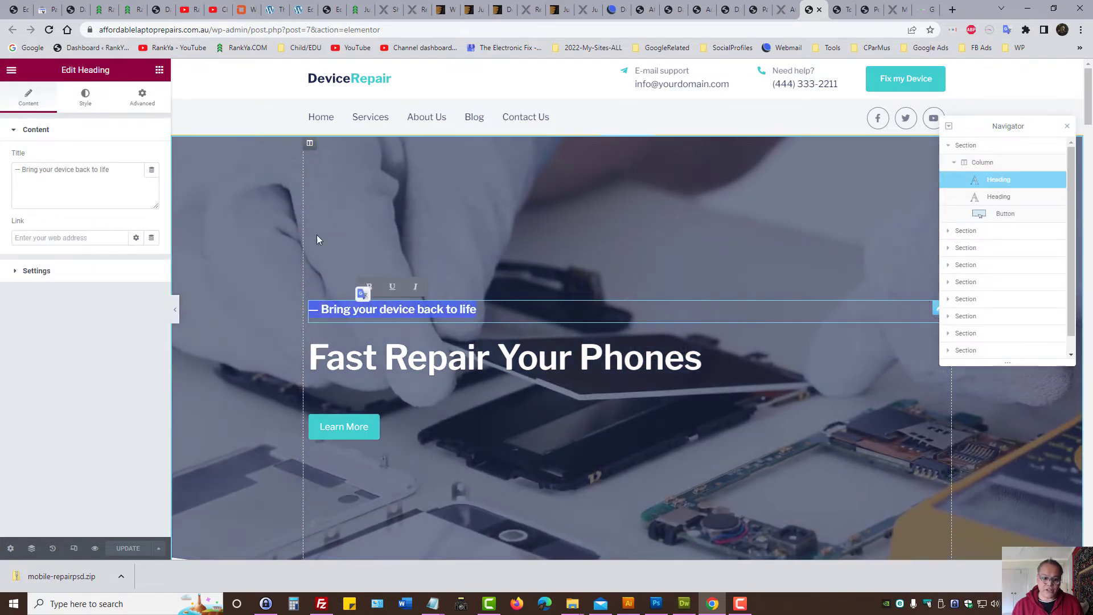
pyautogui.click(310, 144)
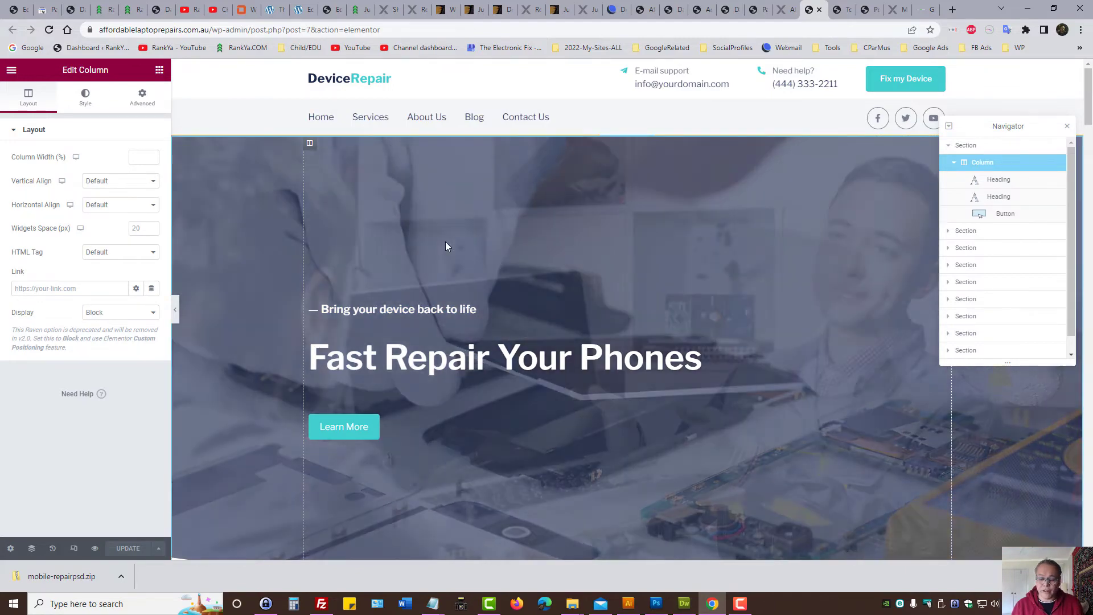
# Step: Drag the tablet image from the Tablet Repair card into the Laptop Repair card
pyautogui.scroll(-8, 549, 333)
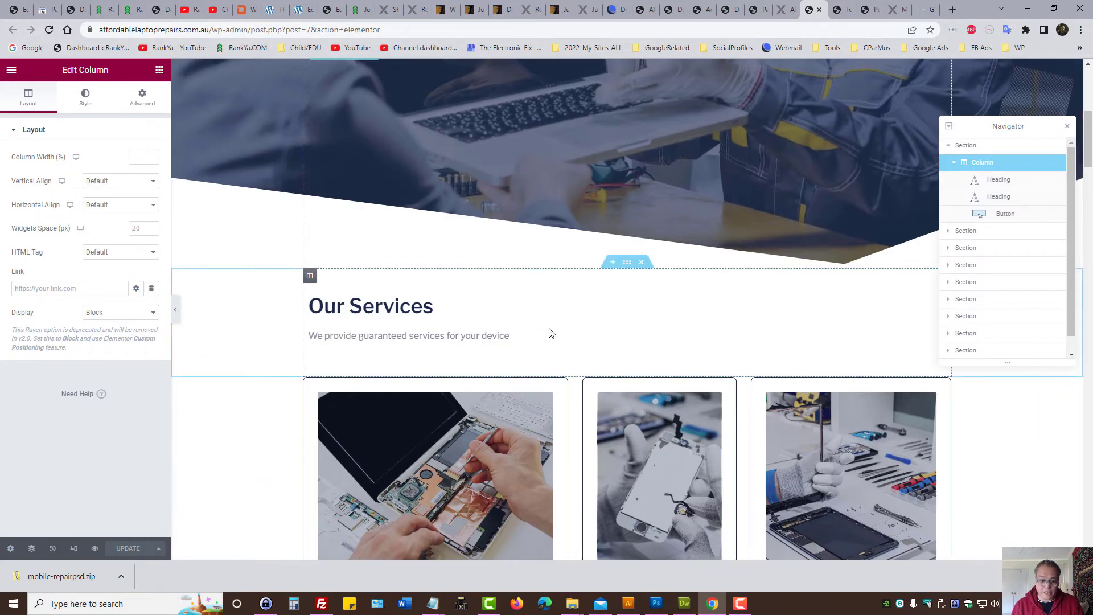
pyautogui.scroll(-3, 550, 332)
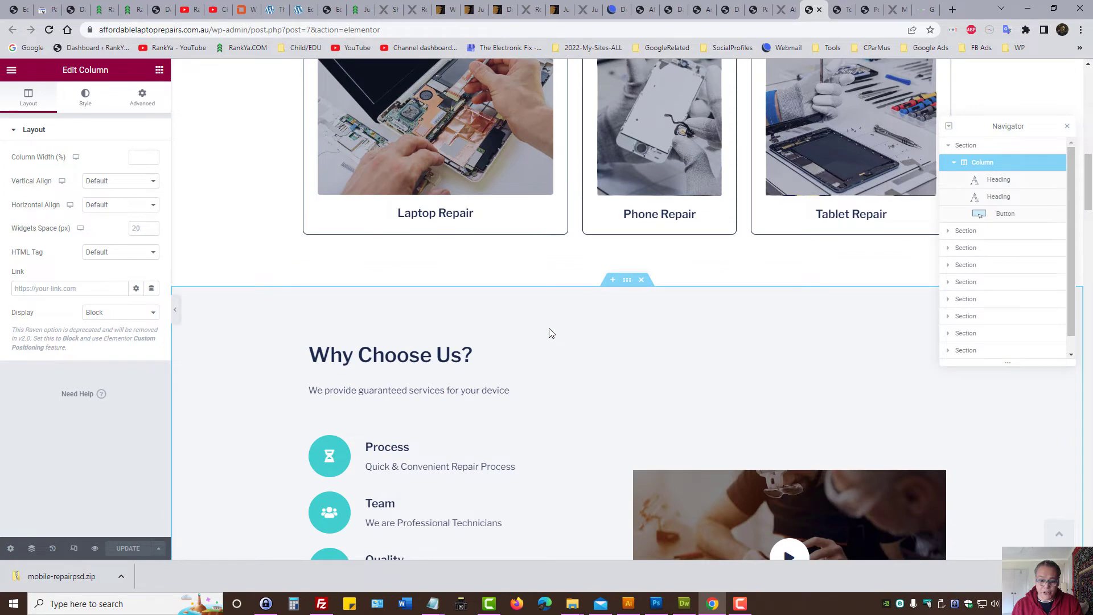
pyautogui.scroll(3, 550, 333)
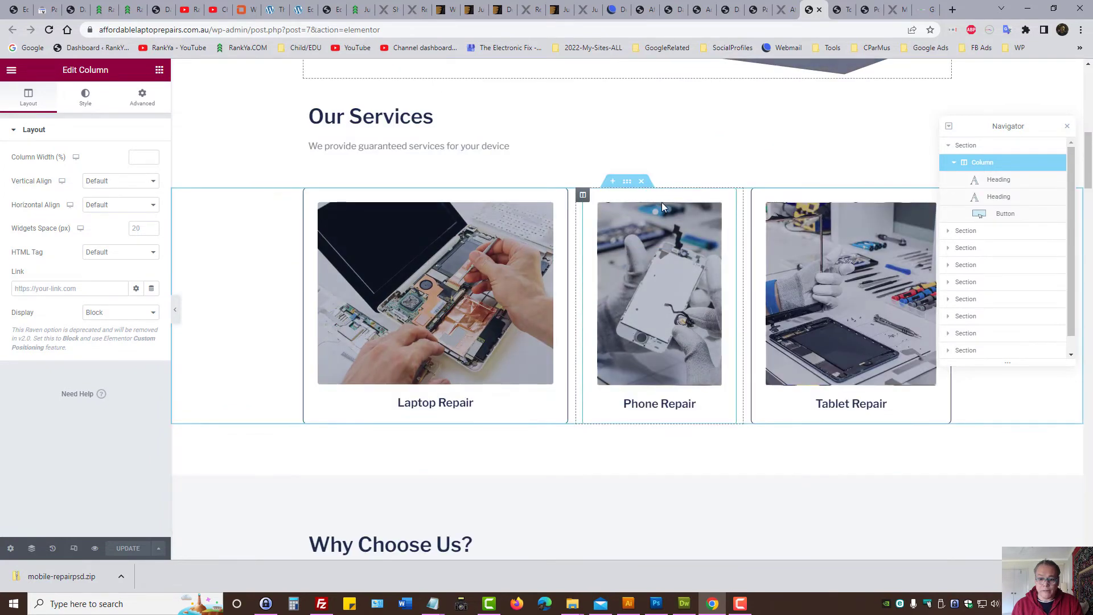
pyautogui.click(653, 199)
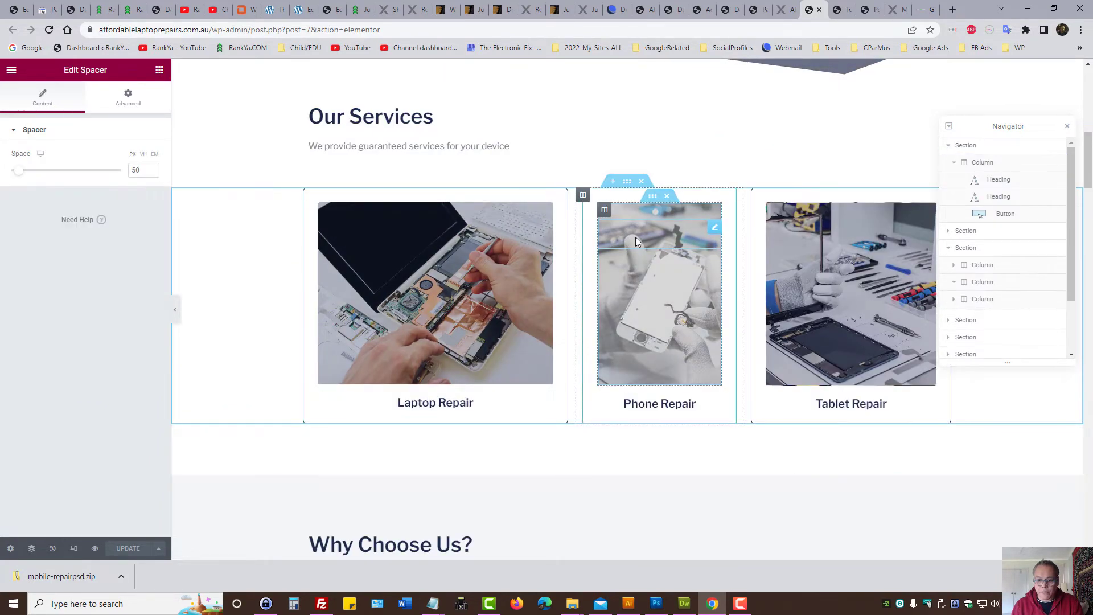
pyautogui.moveTo(653, 199); pyautogui.dragTo(505, 258)
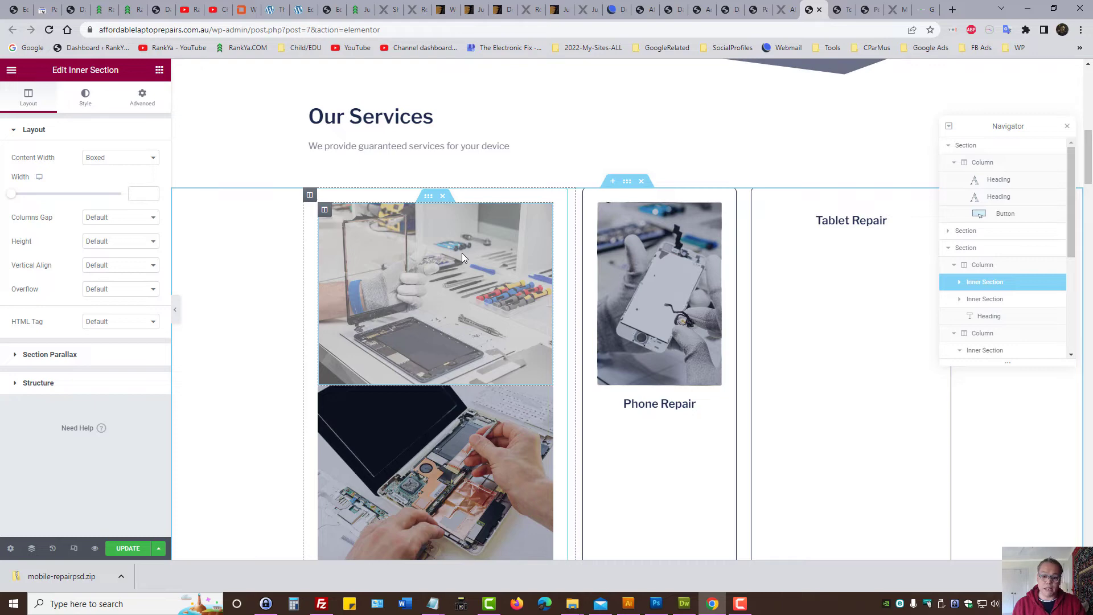
pyautogui.scroll(7, 667, 302)
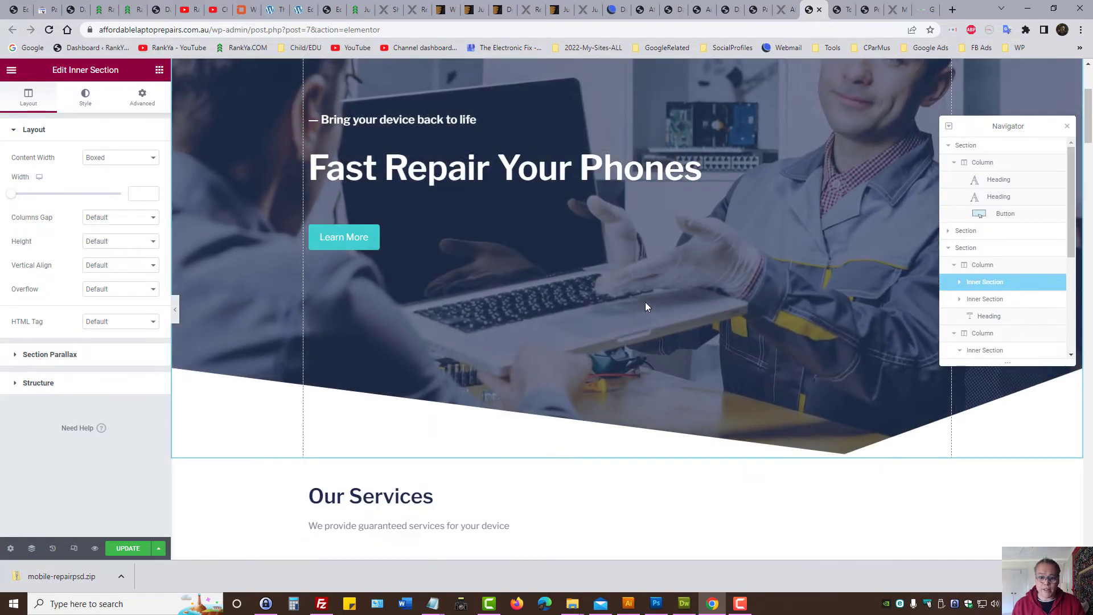
pyautogui.scroll(3, 646, 307)
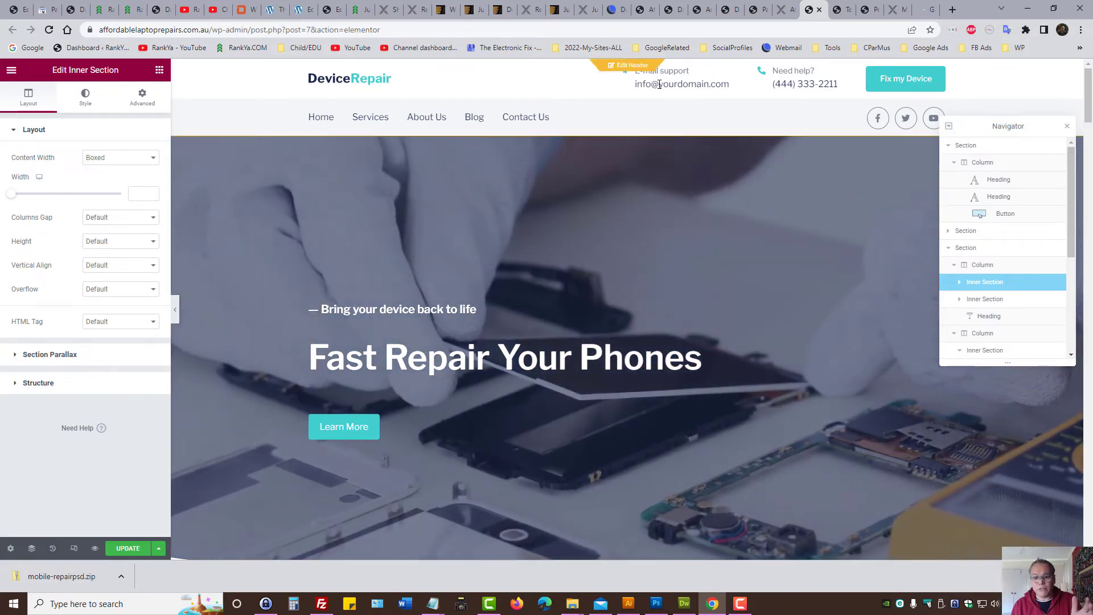
pyautogui.tripleClick(658, 84)
# Step: Save the home page changes and view the locked Pro Gallery widget's showcase
pyautogui.click(629, 65)
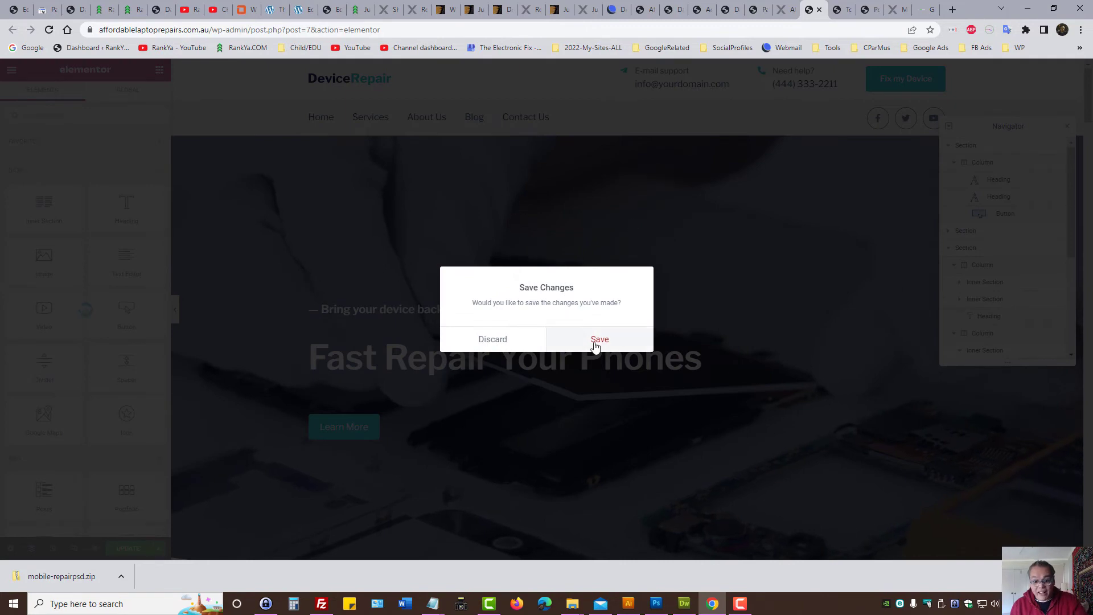
pyautogui.press('Escape')
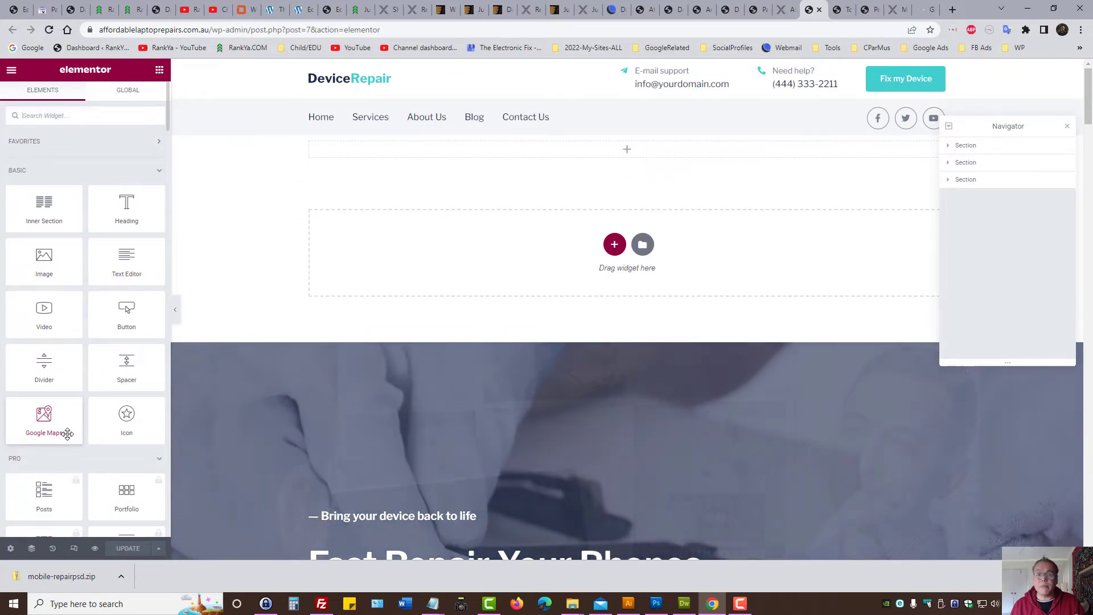
pyautogui.scroll(-3, 67, 433)
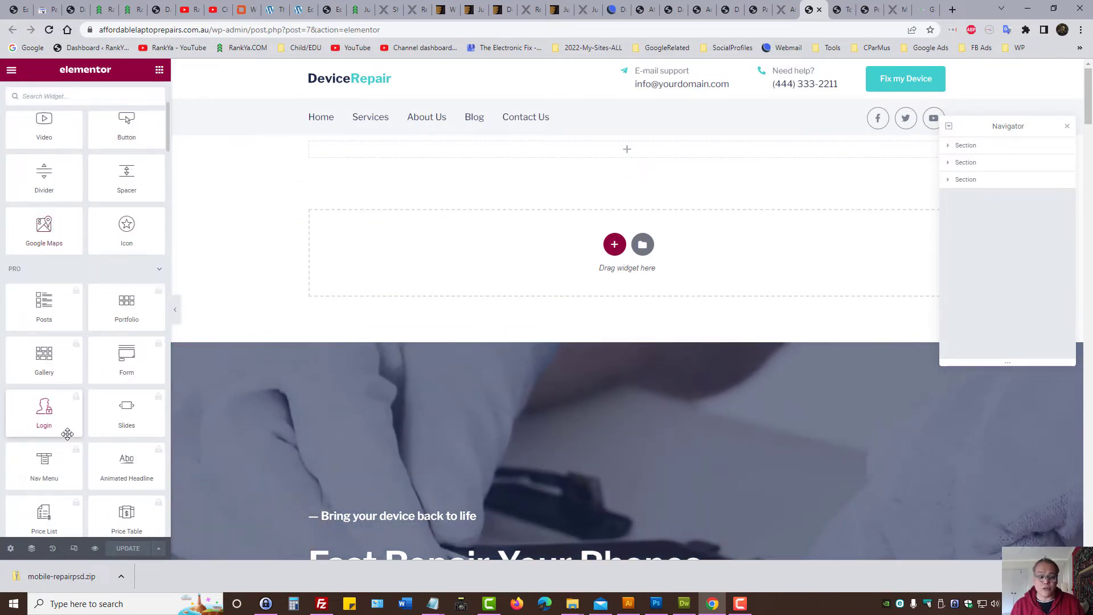
pyautogui.scroll(-6, 68, 433)
pyautogui.scroll(3, 68, 438)
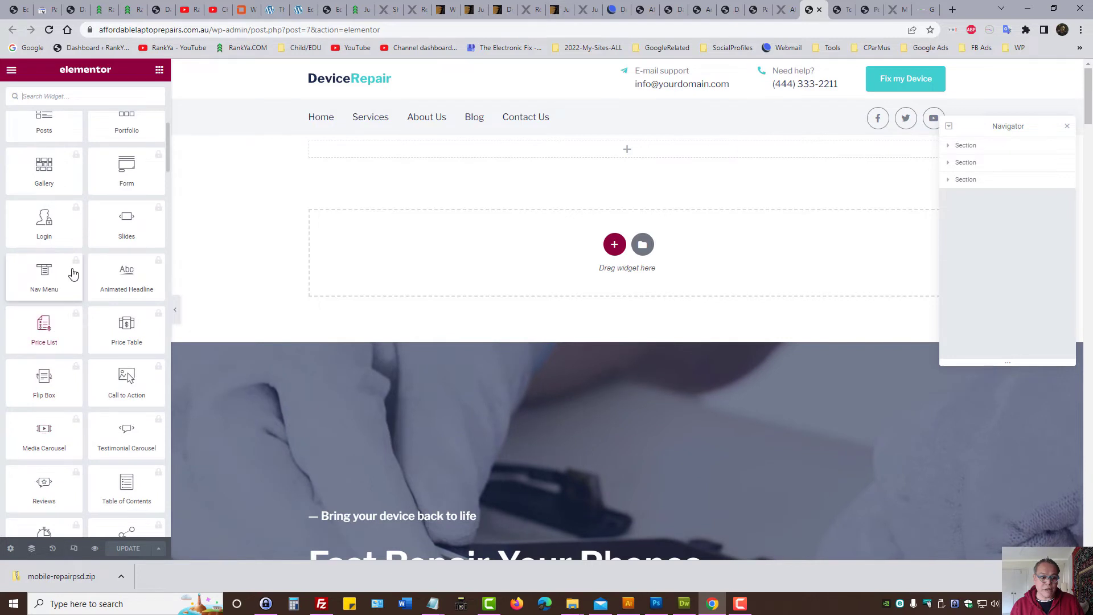
pyautogui.click(44, 170)
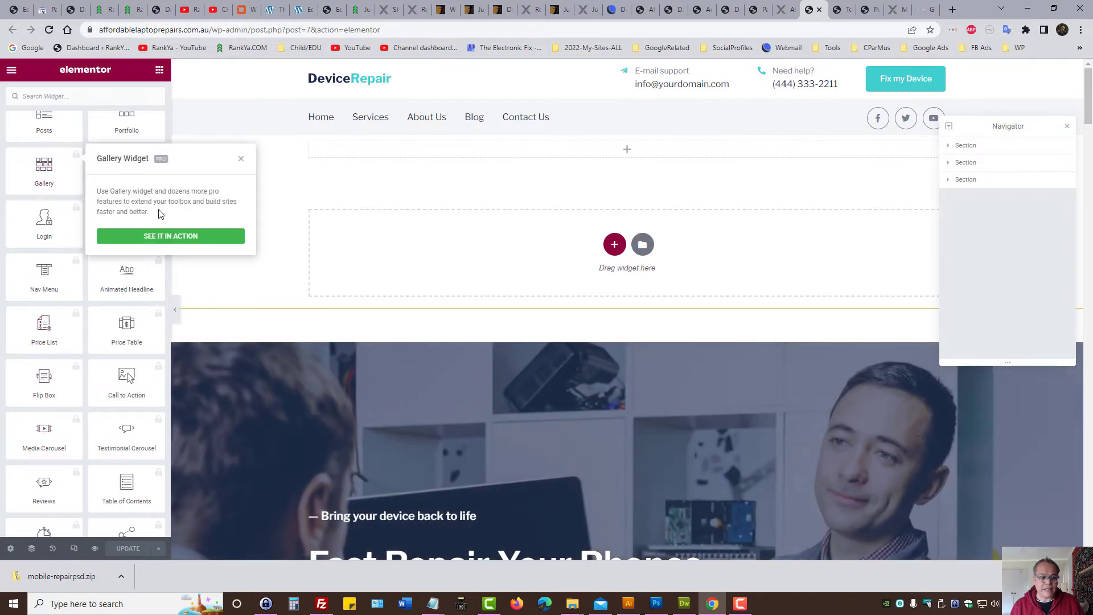
pyautogui.click(63, 195)
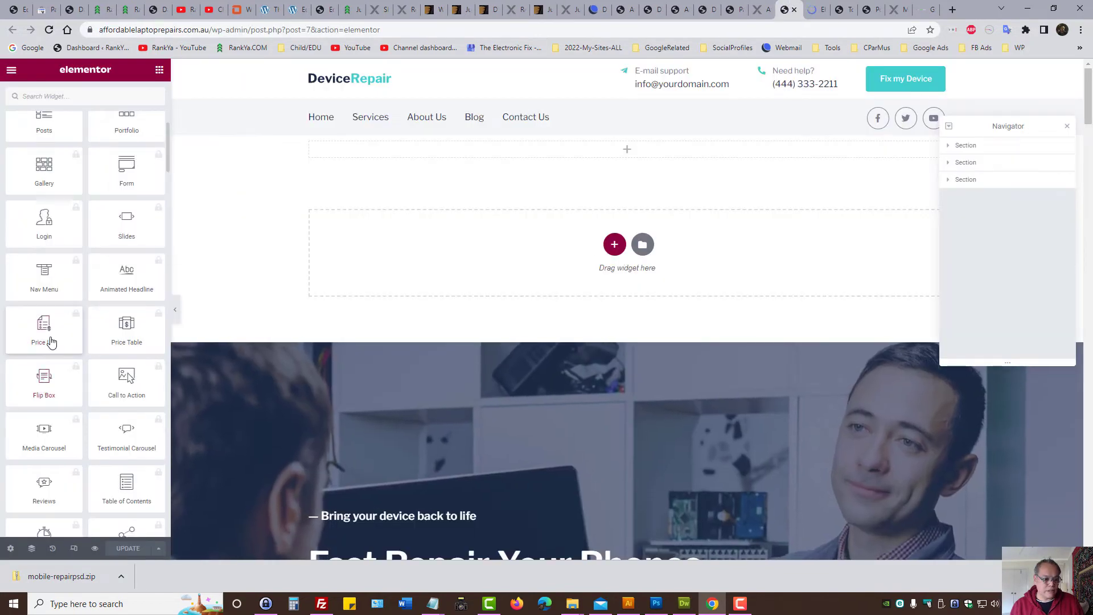
# Step: Check the locked Flip Box widget and the Gallery page on elementor.com, then return to the editor
pyautogui.scroll(-1, 45, 324)
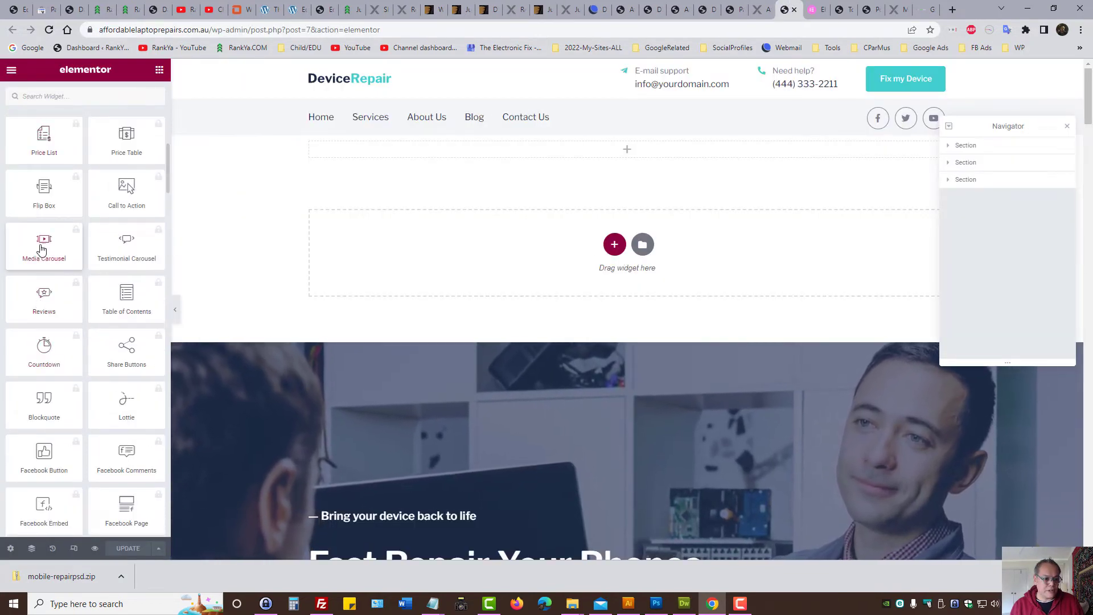
pyautogui.click(41, 203)
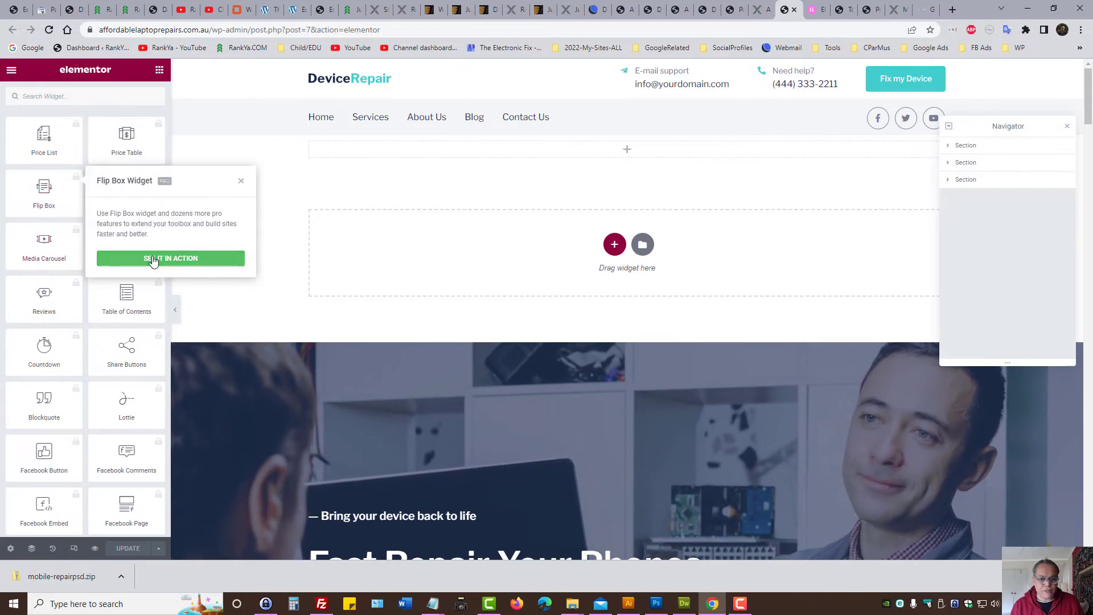
pyautogui.click(808, 8)
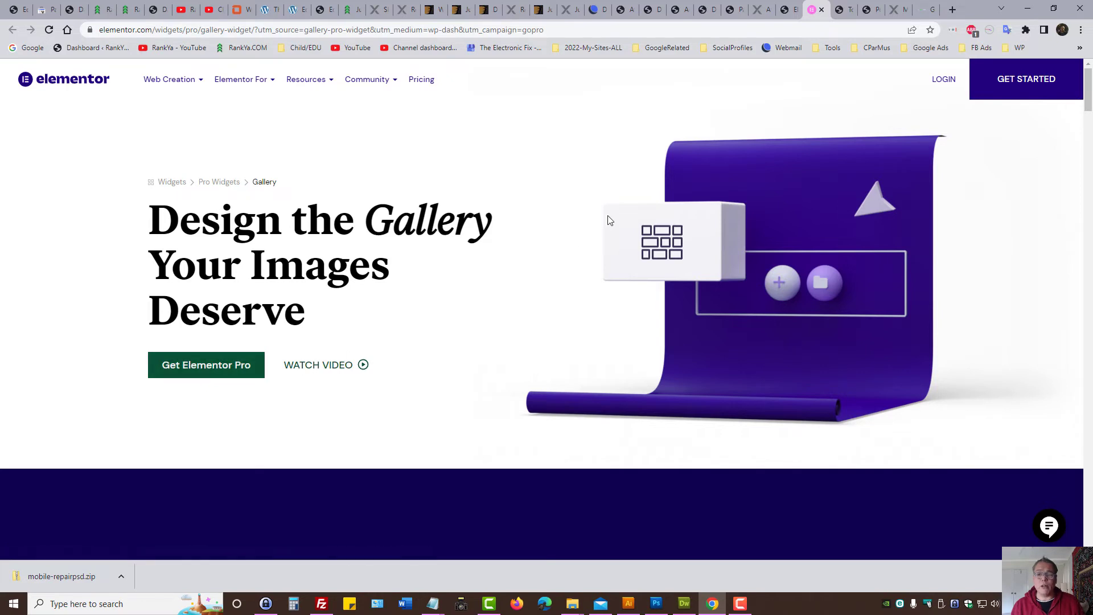
pyautogui.click(789, 9)
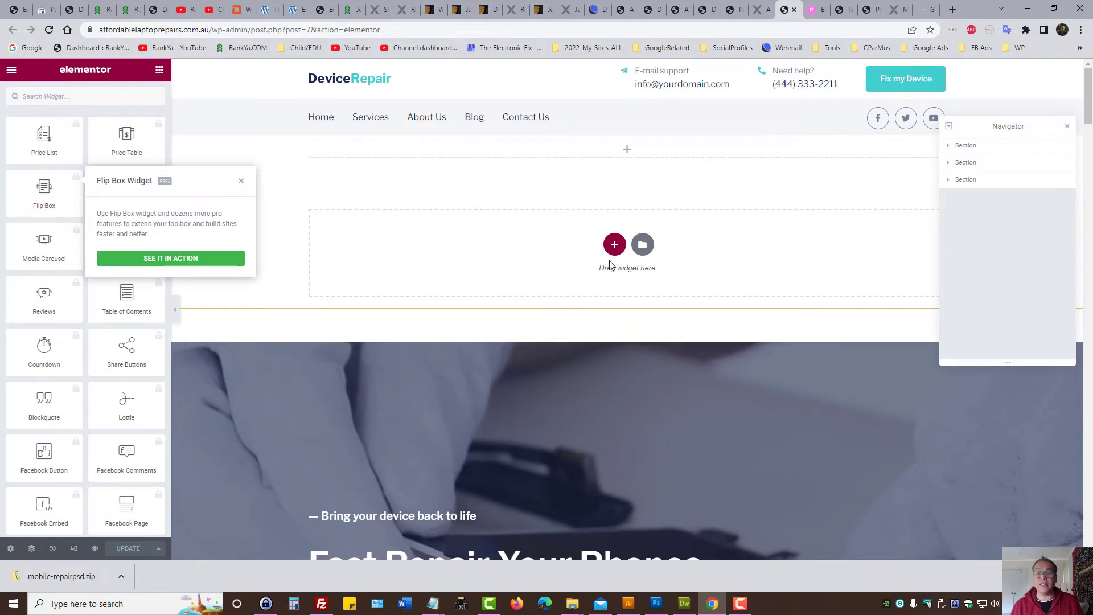
# Step: Reload the Pages list and open Contact Us with Elementor in a new tab
pyautogui.click(731, 9)
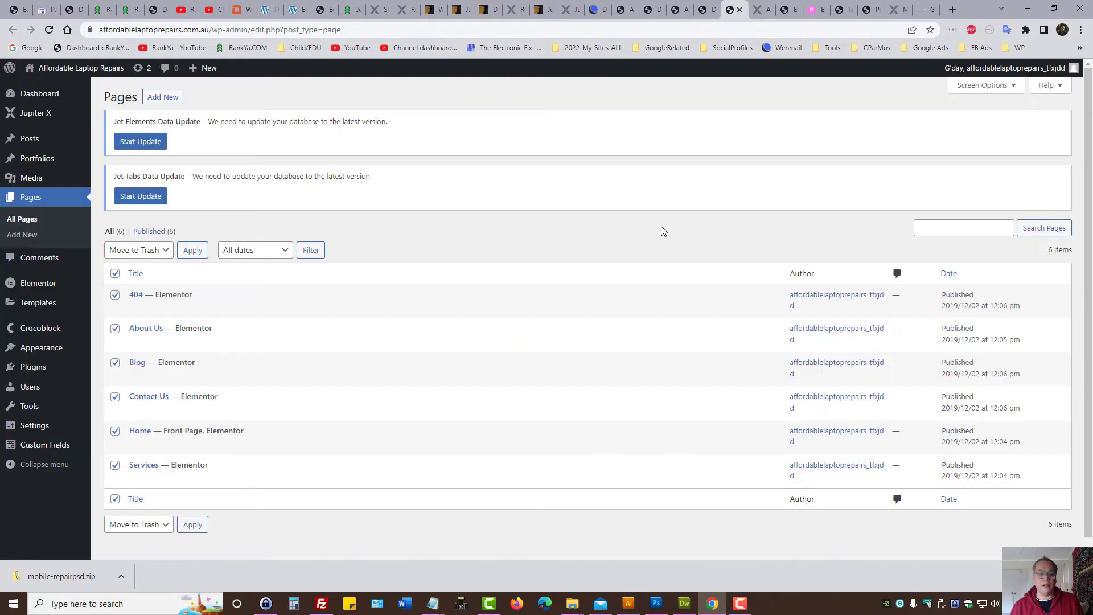
pyautogui.click(34, 218)
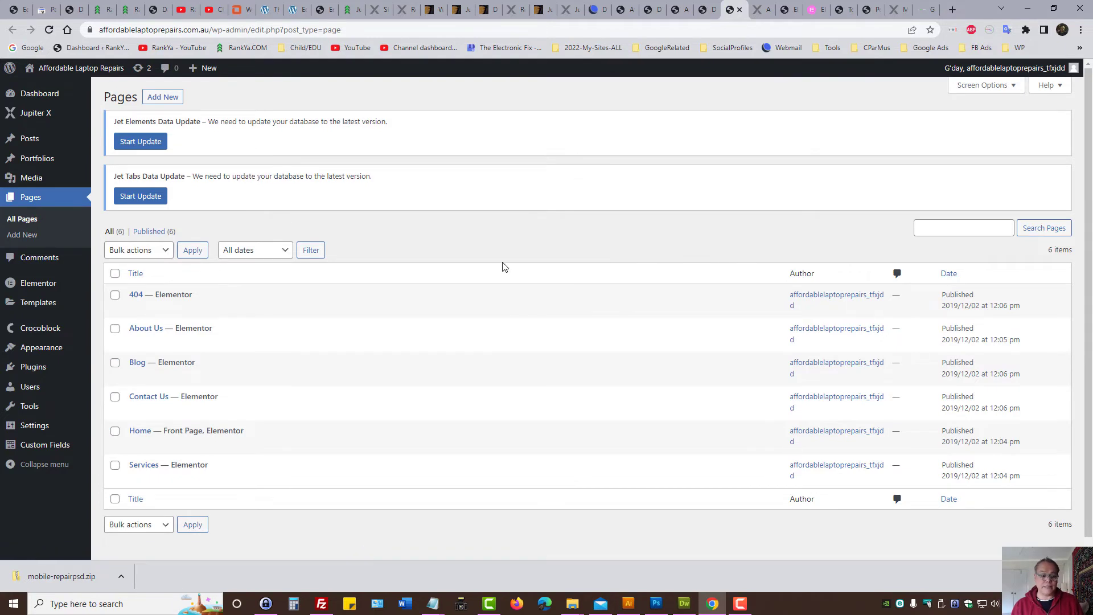
pyautogui.keyDown('ctrl'); pyautogui.click(135, 411); pyautogui.keyUp('ctrl')
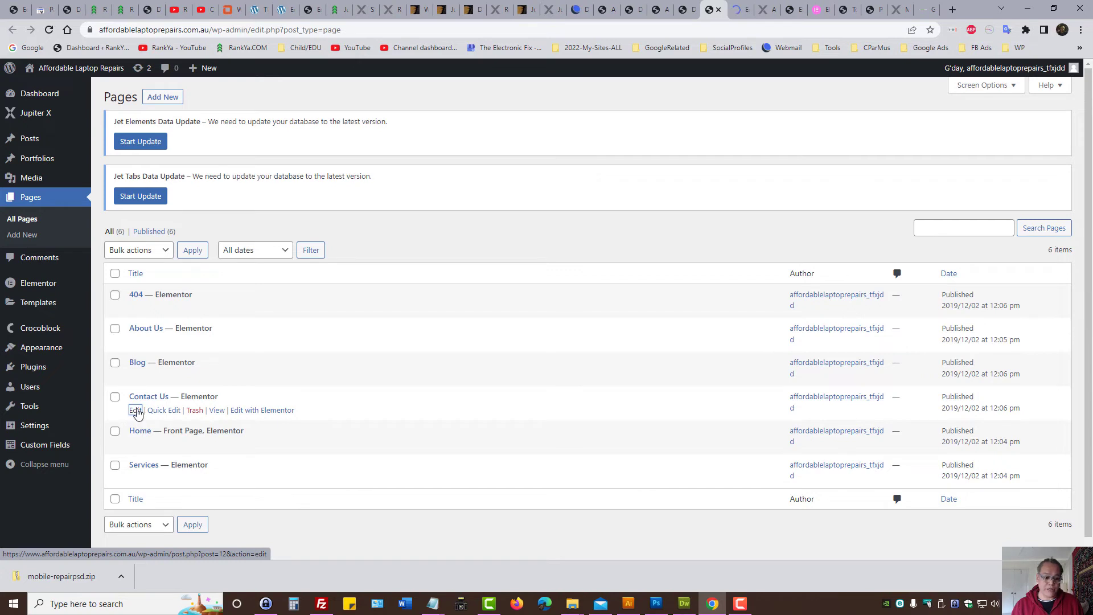
pyautogui.hotkey('ctrl', 'Tab')
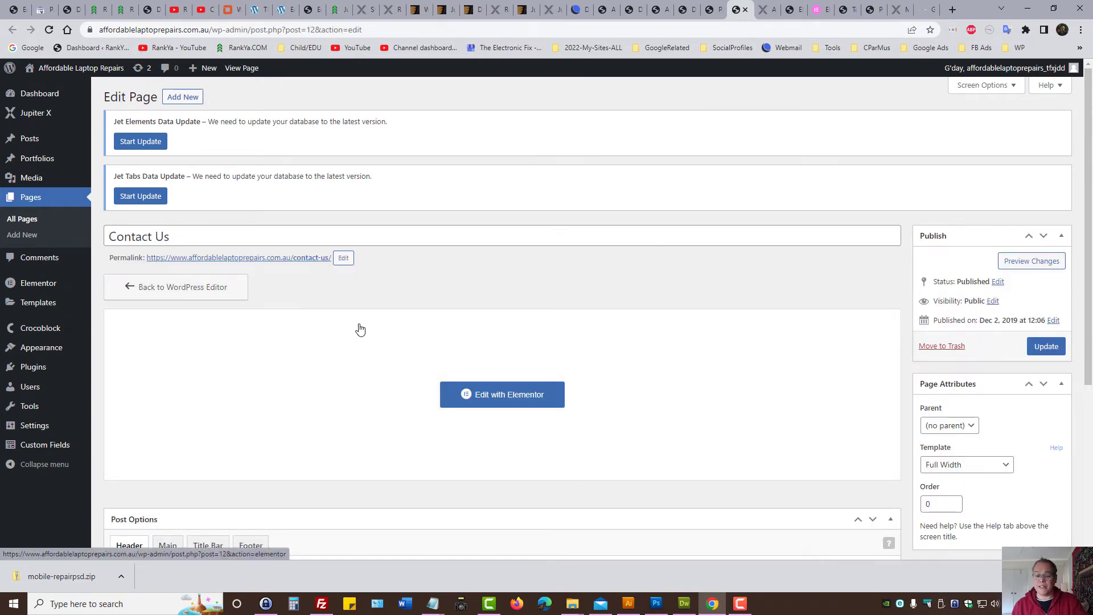
pyautogui.hotkey('ctrl', 'shift', 'Tab')
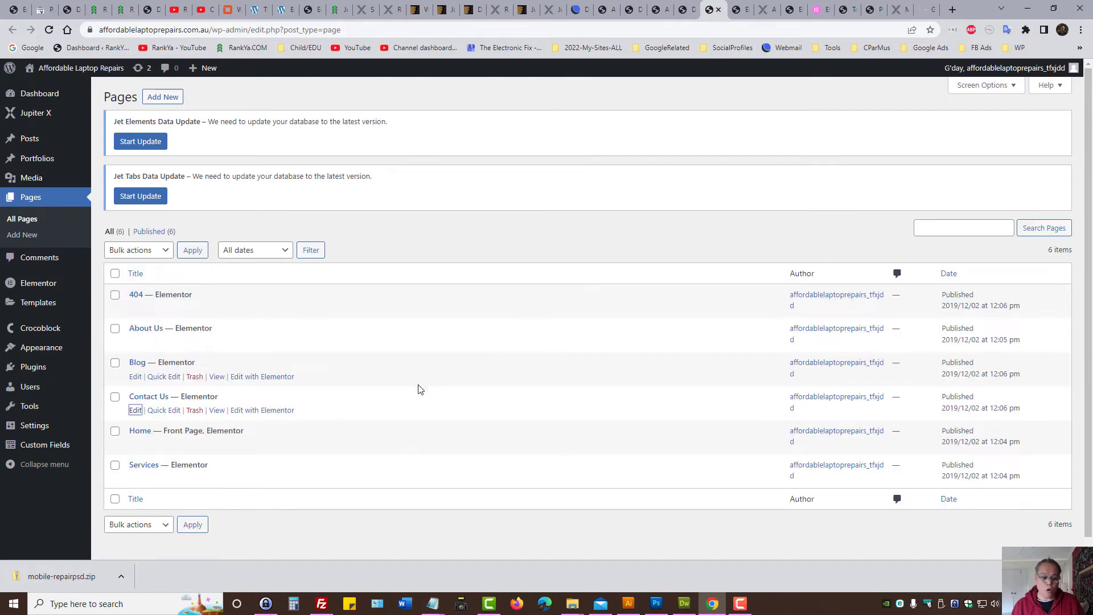
pyautogui.keyDown('ctrl'); pyautogui.click(260, 410); pyautogui.keyUp('ctrl')
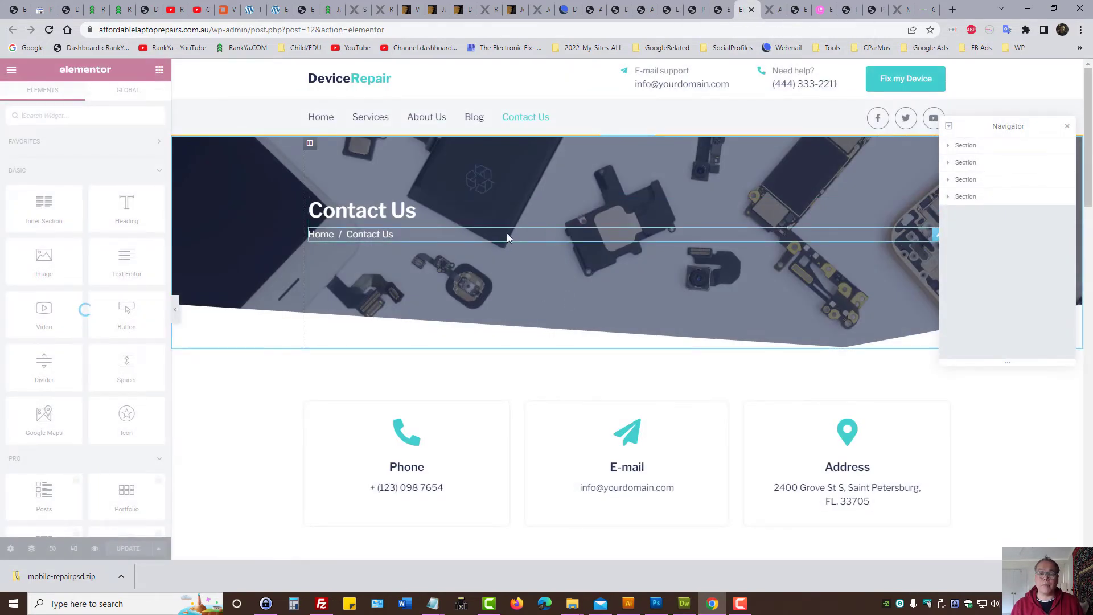
# Step: Replace the E-mail card's placeholder address with the site's own e-mail address
pyautogui.scroll(-3, 614, 319)
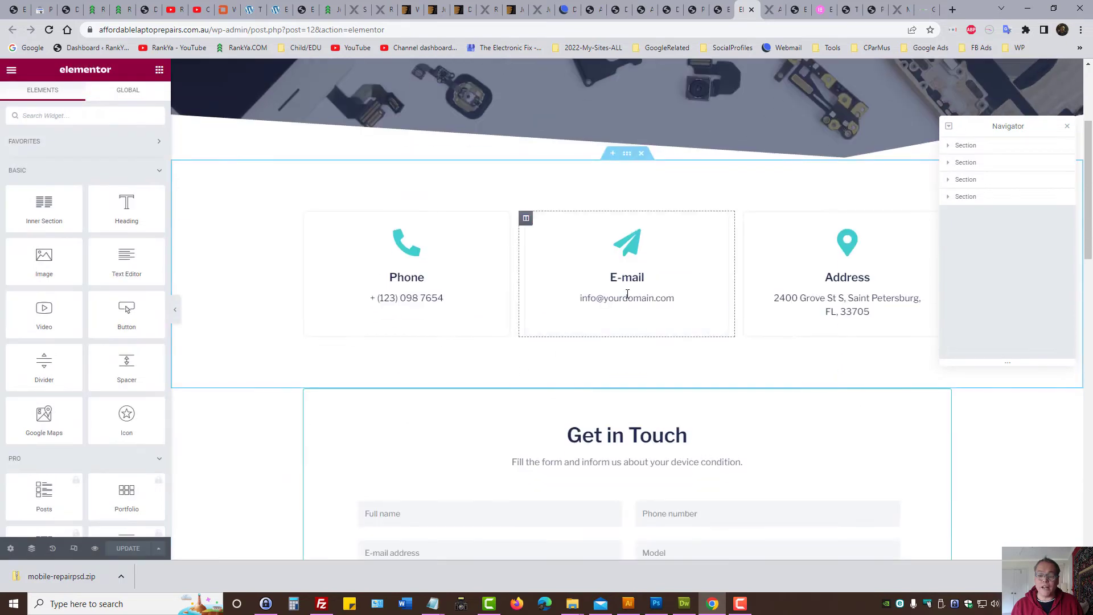
pyautogui.click(614, 297)
pyautogui.tripleClick(602, 299)
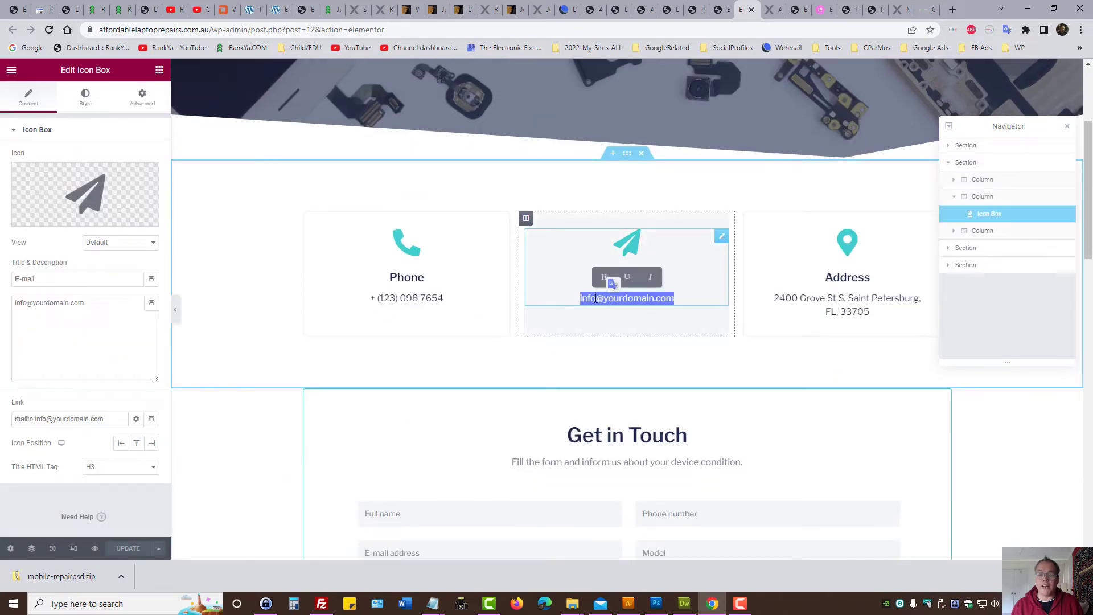
pyautogui.click(594, 299)
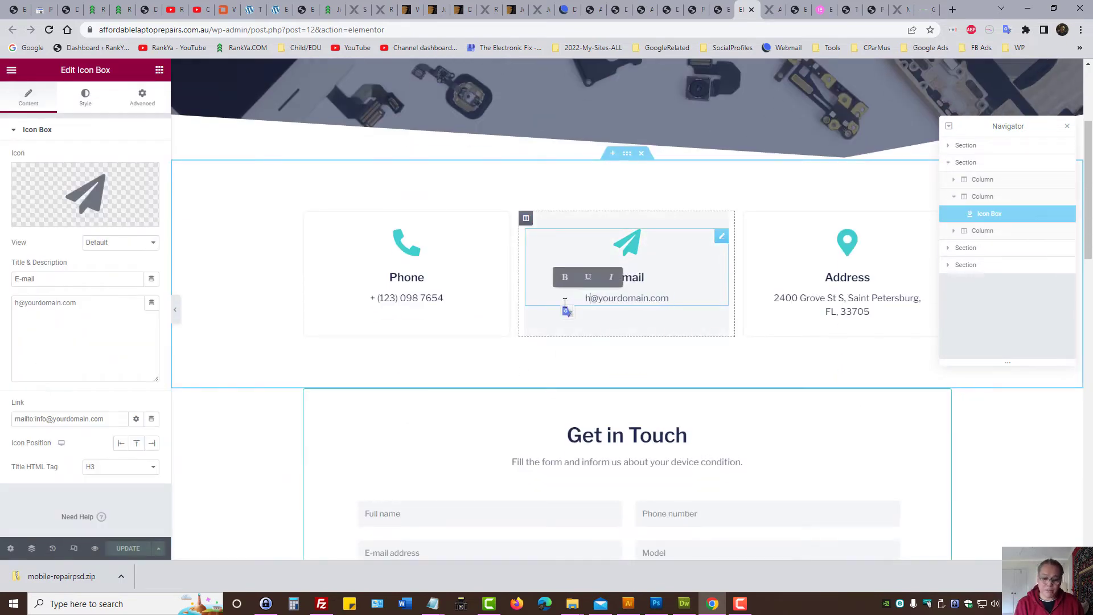
pyautogui.click(600, 300)
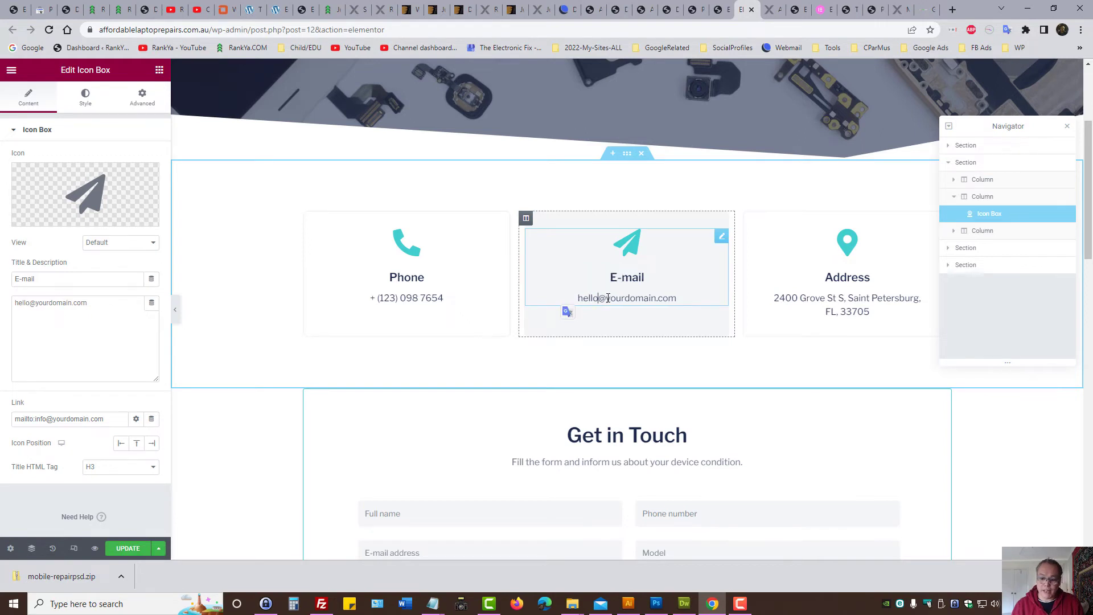
pyautogui.moveTo(607, 298); pyautogui.dragTo(651, 293)
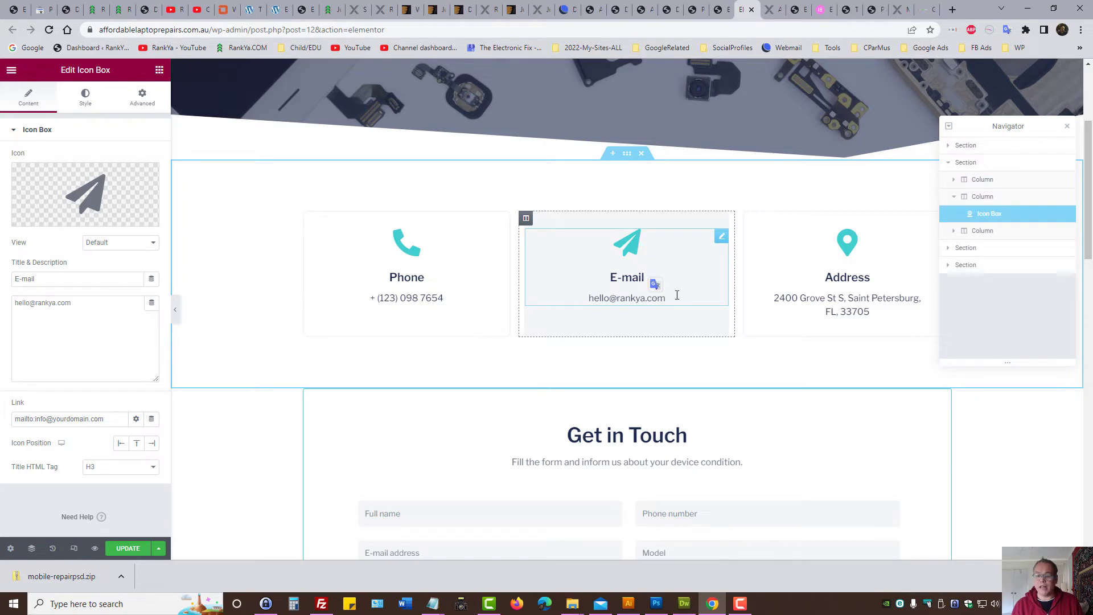
pyautogui.click(843, 321)
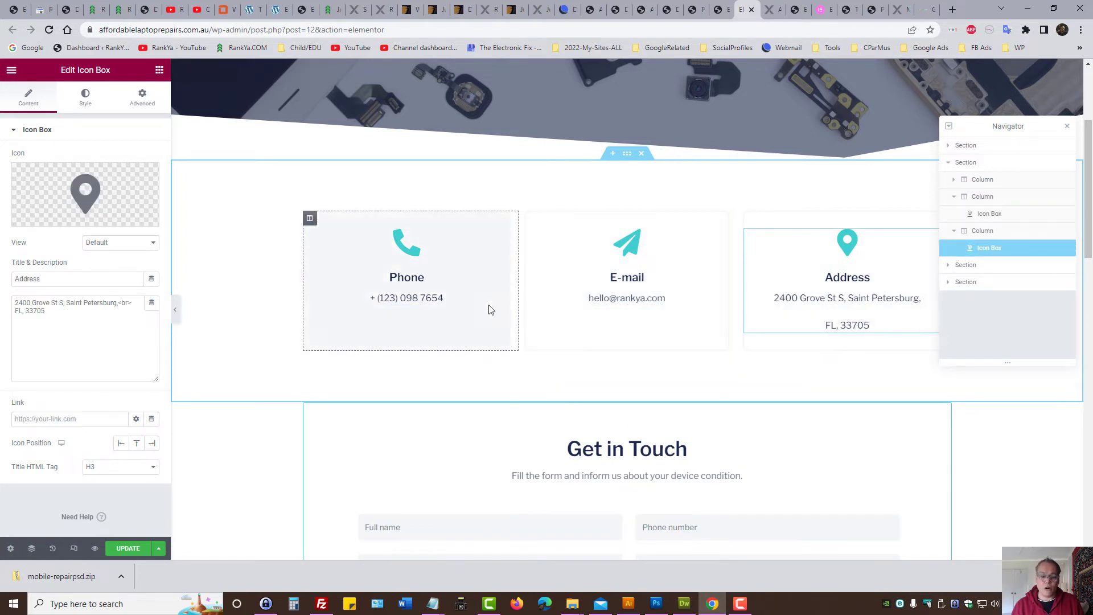
pyautogui.click(57, 332)
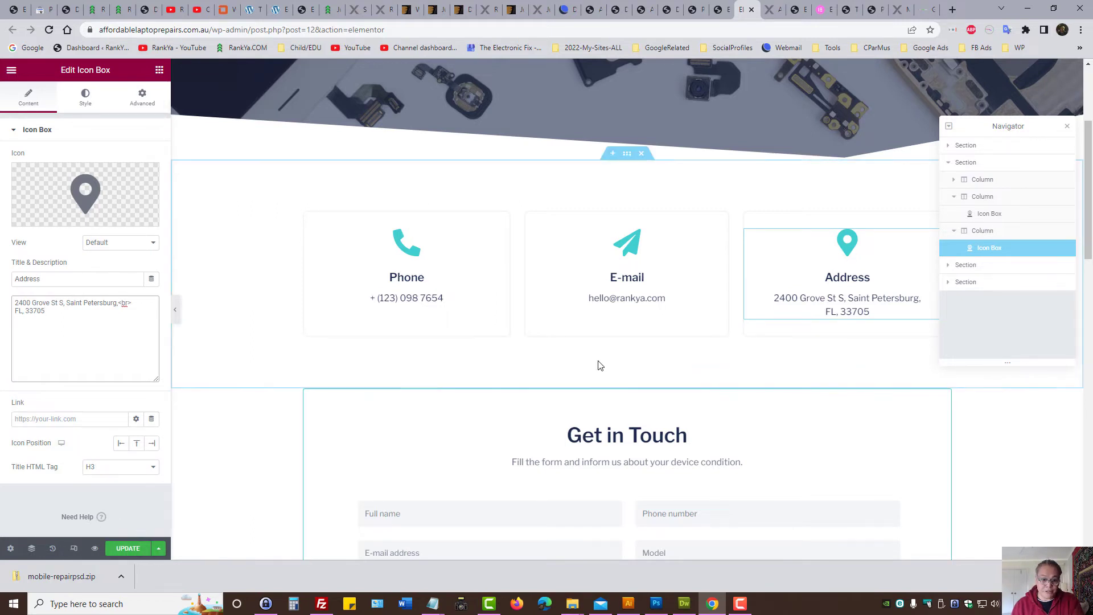
# Step: Add a three-column section with a wide middle column above the cards, holding an Inner Section
pyautogui.click(611, 153)
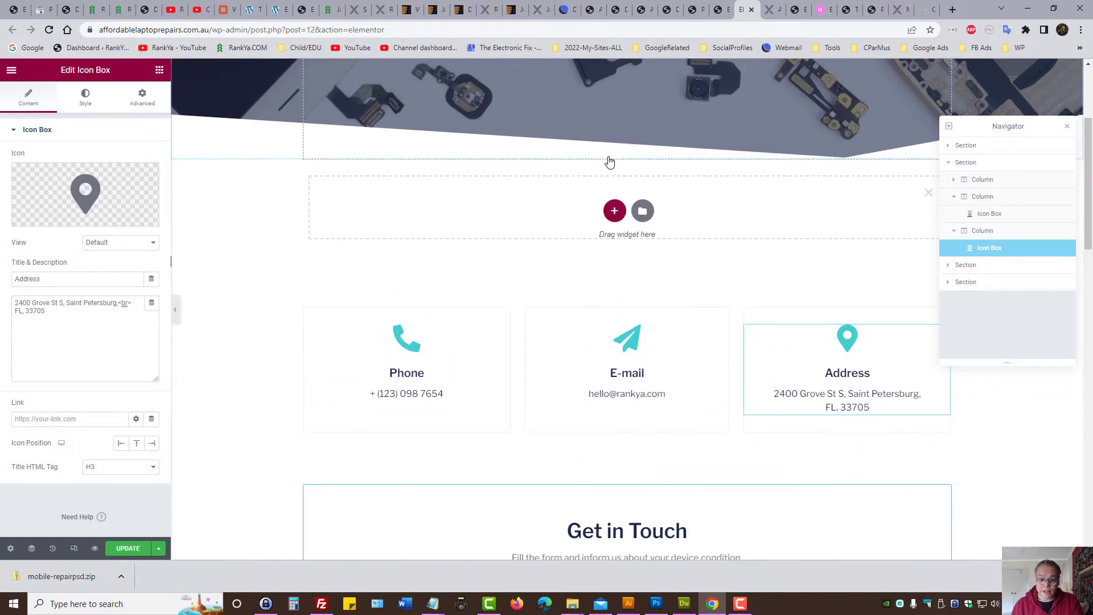
pyautogui.click(618, 219)
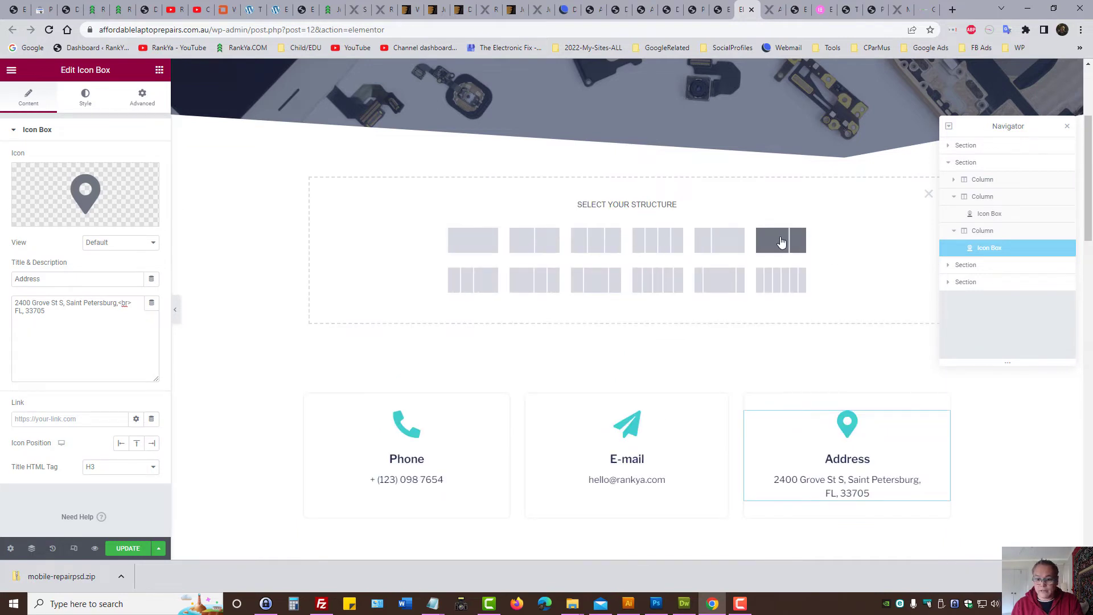
pyautogui.click(595, 283)
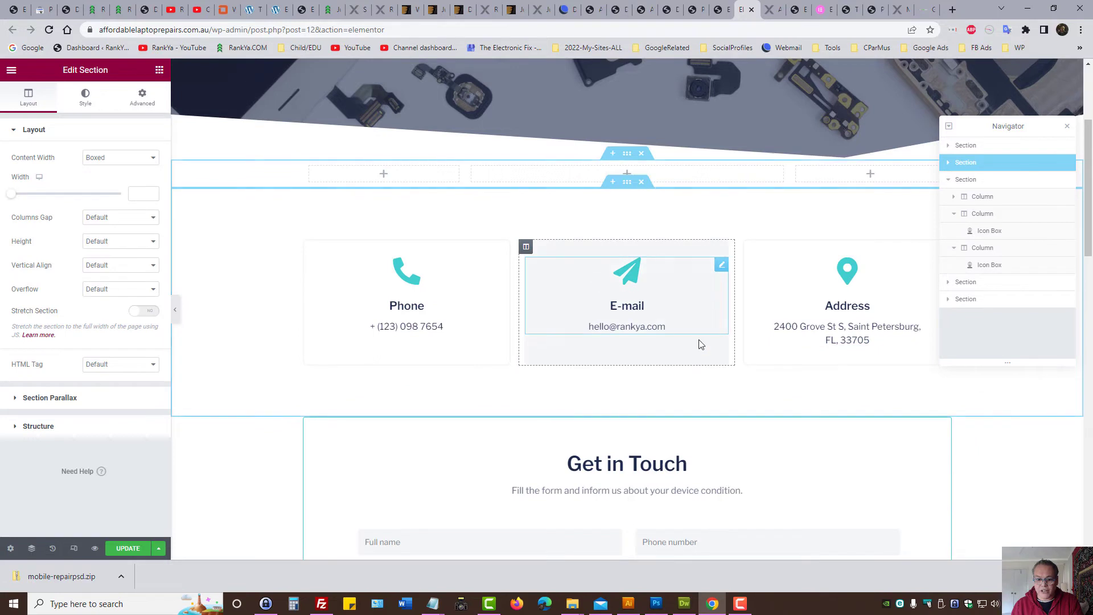
pyautogui.click(628, 175)
pyautogui.moveTo(66, 216); pyautogui.dragTo(642, 183)
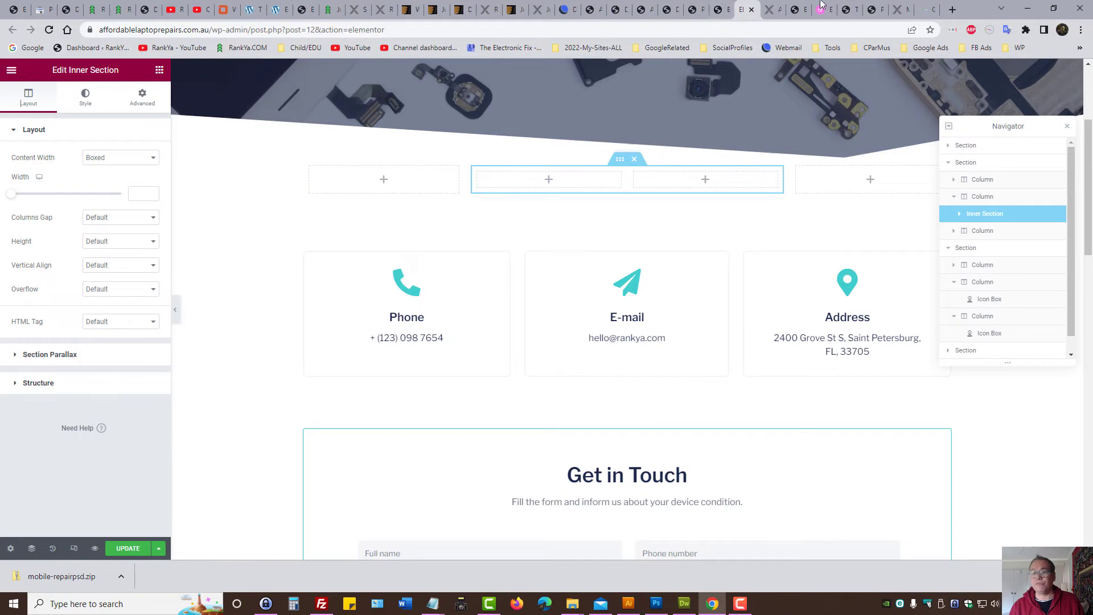
# Step: Open the Jupiter X Layout Builder from the Jupiter X dashboard
pyautogui.click(695, 10)
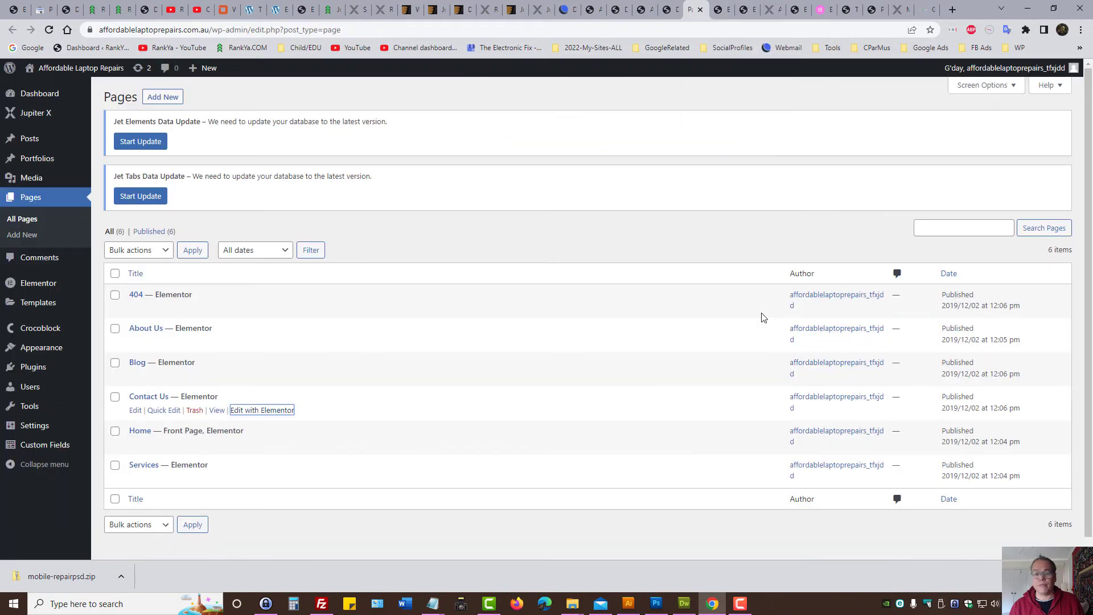
pyautogui.click(610, 226)
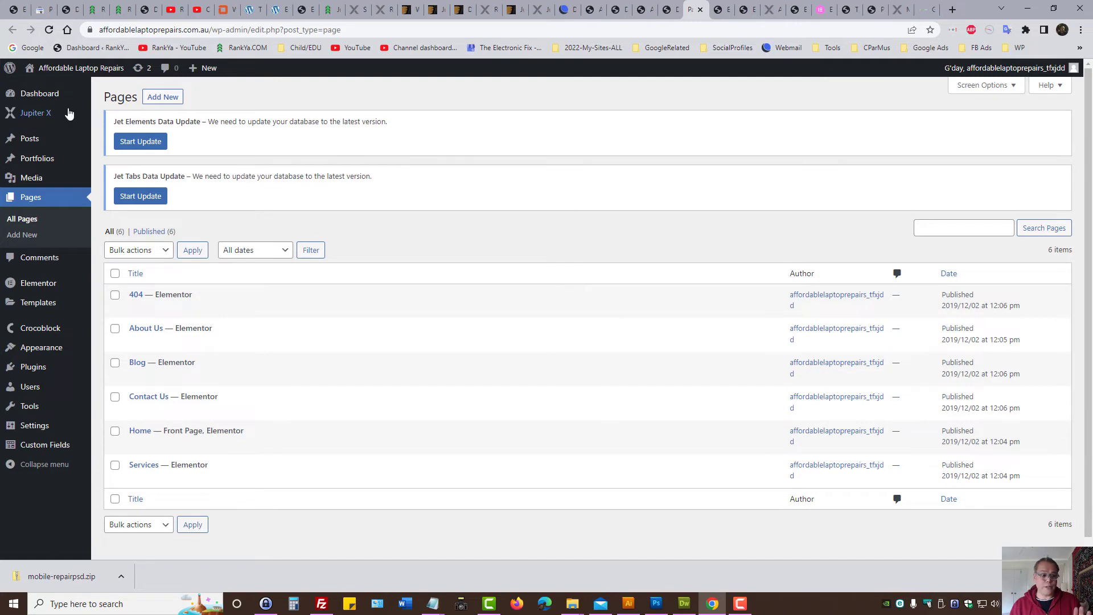
pyautogui.moveTo(47, 115)
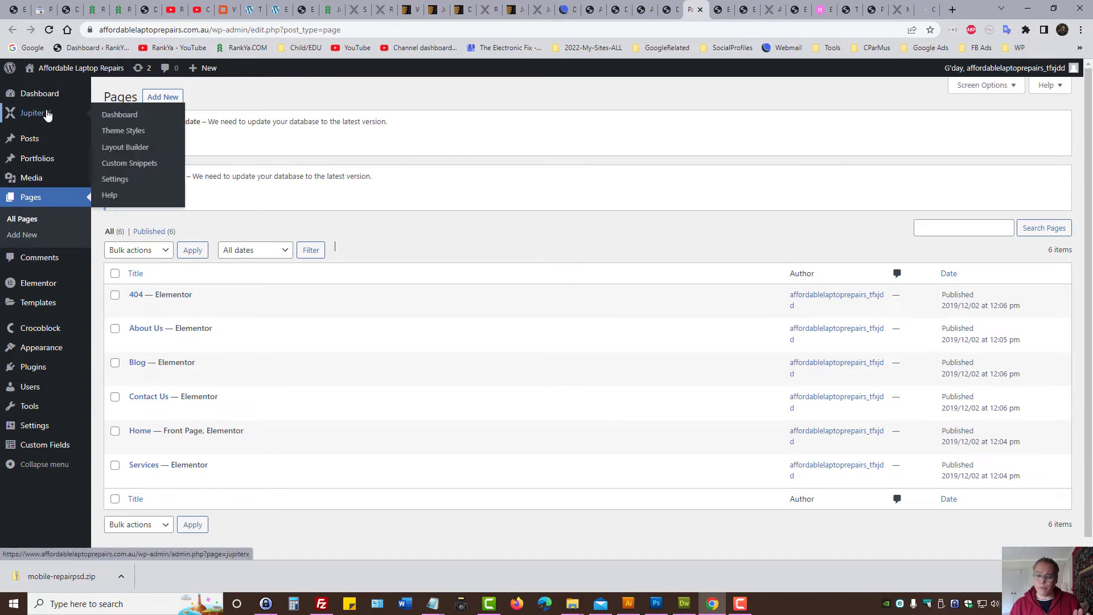
pyautogui.click(113, 122)
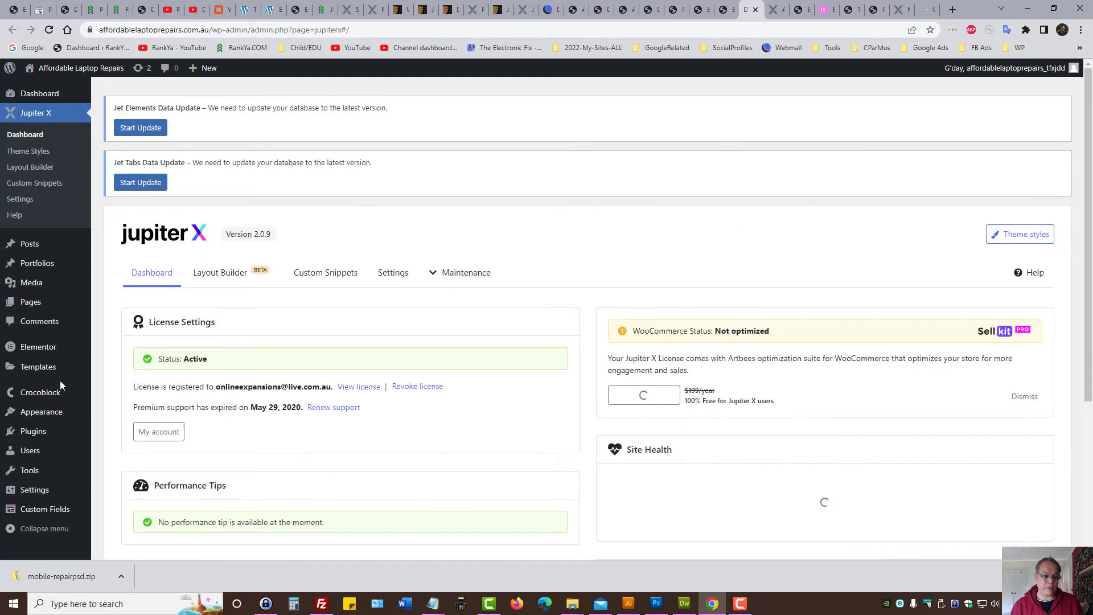
pyautogui.click(210, 276)
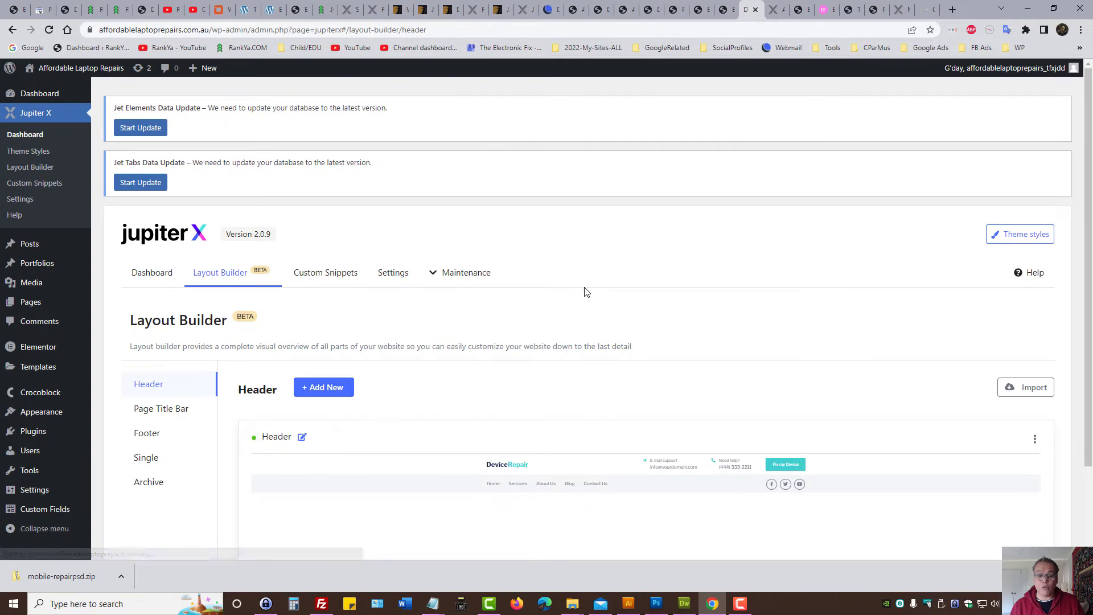
pyautogui.scroll(-2, 541, 307)
# Step: Create a new header layout named TestHeader and briefly check the global widgets section
pyautogui.click(325, 282)
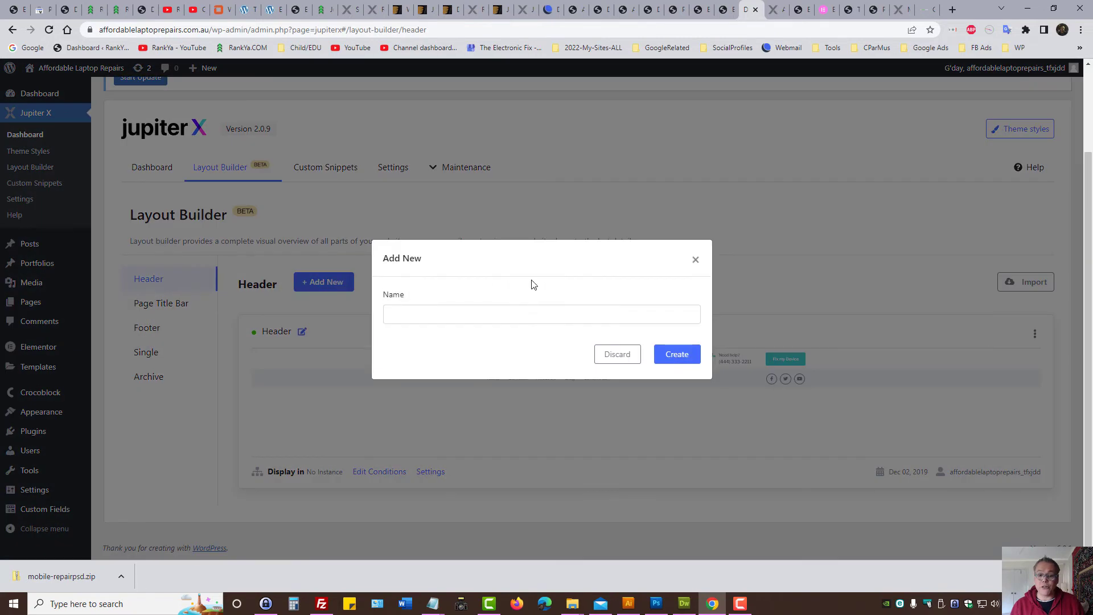
pyautogui.click(428, 311)
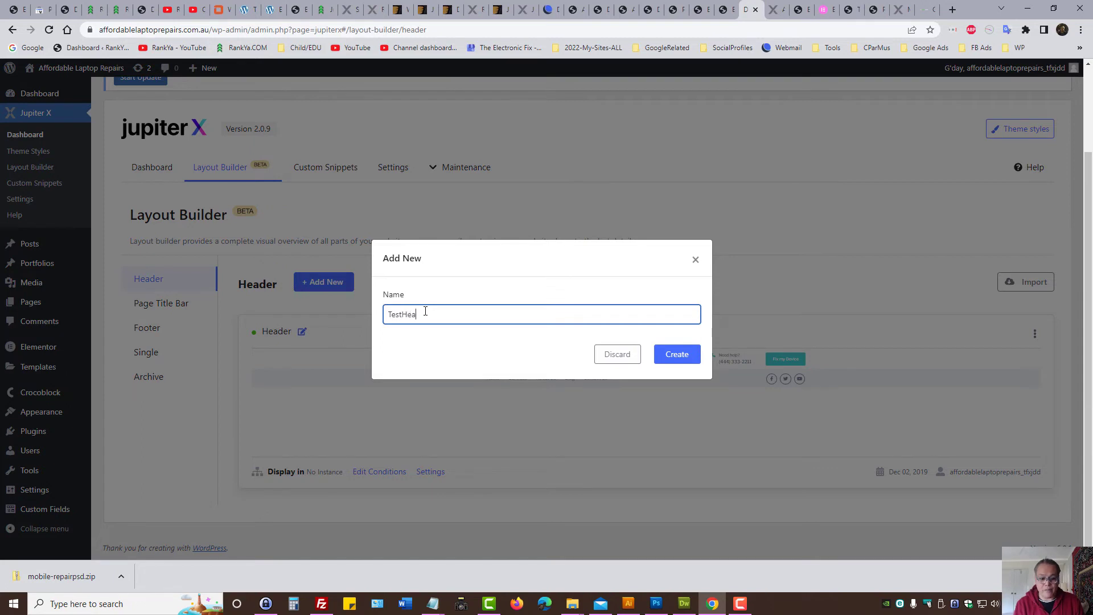
pyautogui.click(672, 361)
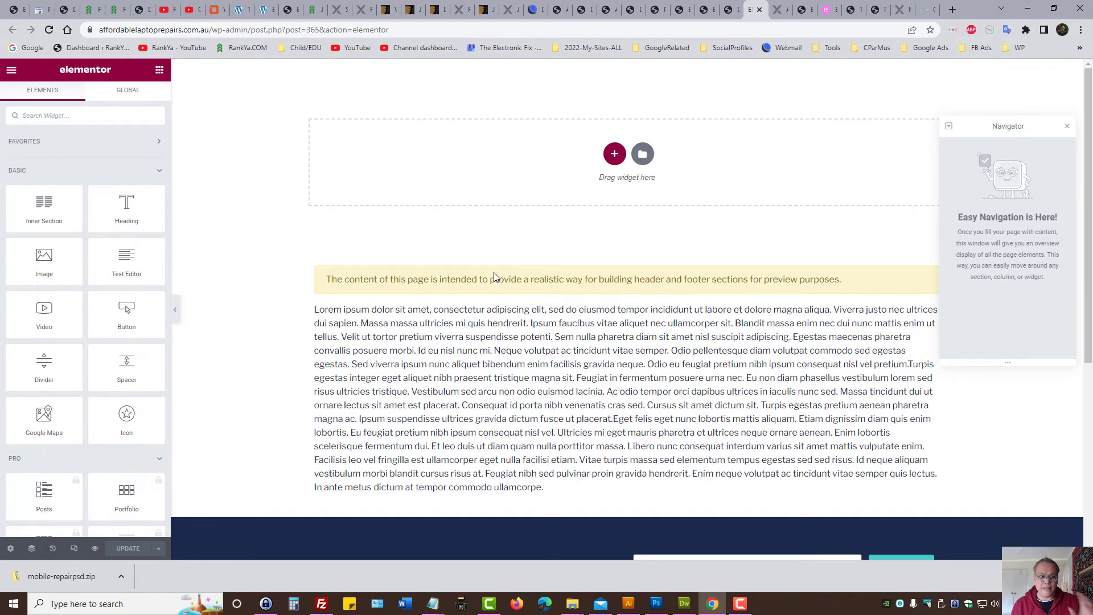
pyautogui.click(125, 89)
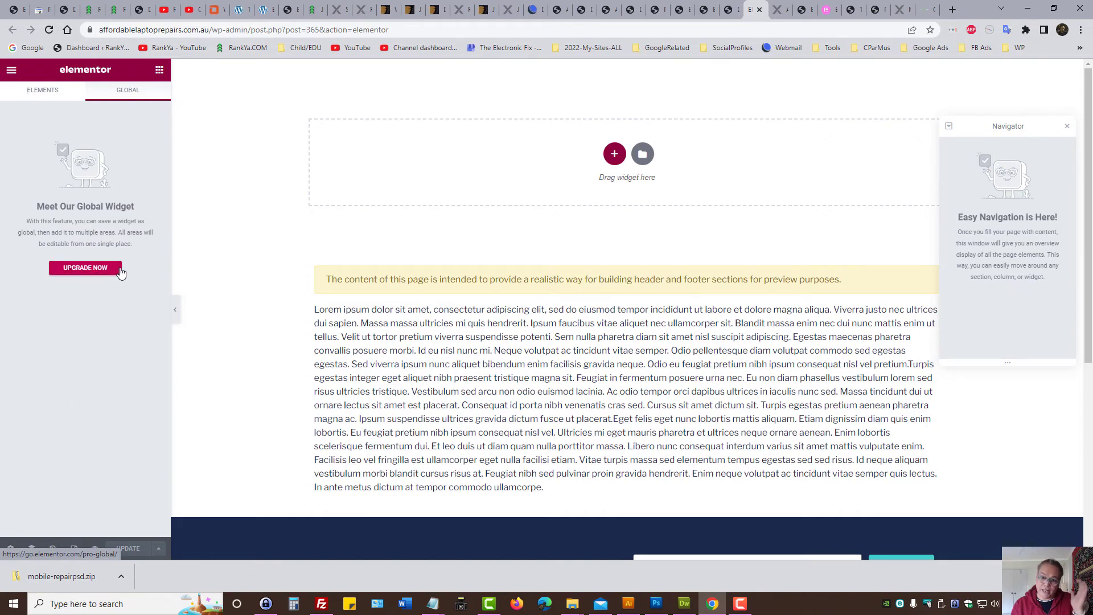
pyautogui.click(729, 12)
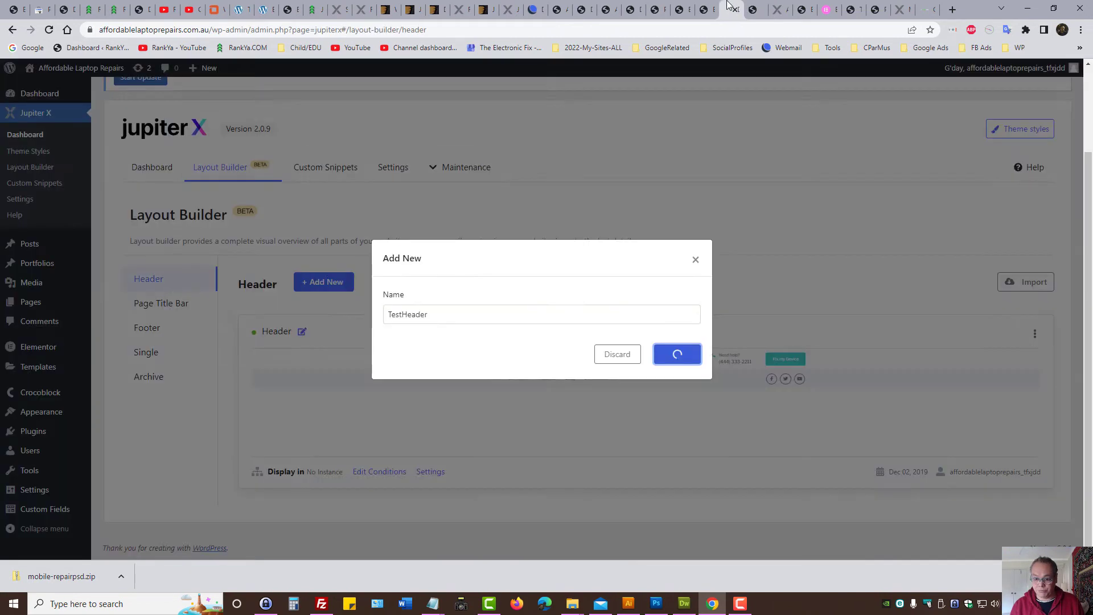
pyautogui.moveTo(464, 167)
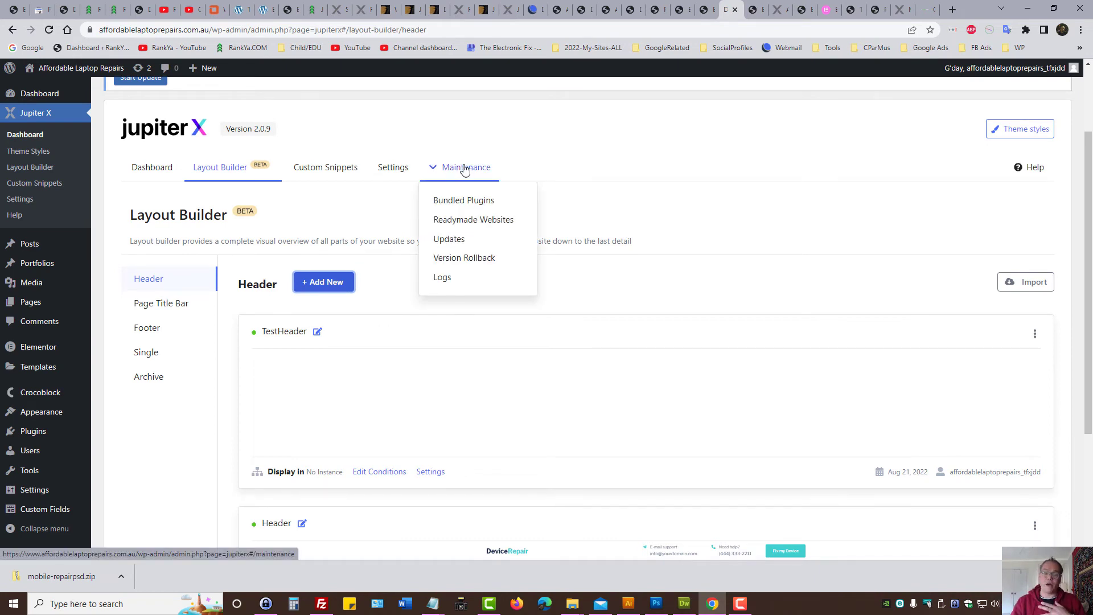
# Step: Open the Jupiter X Custom Snippets page and scroll through the new snippet form
pyautogui.click(322, 169)
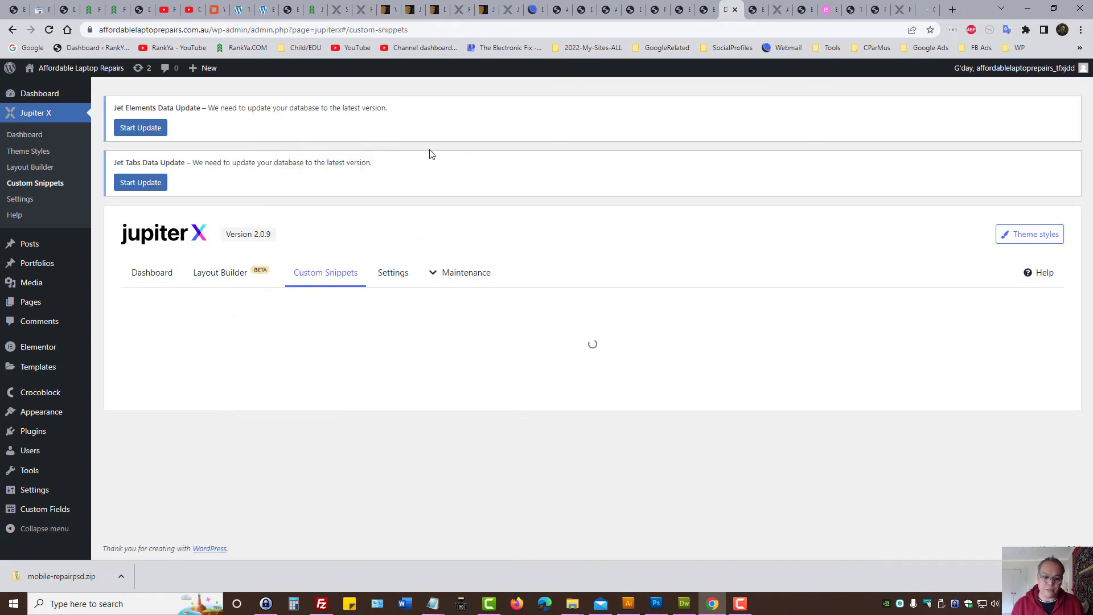
pyautogui.scroll(-3, 688, 240)
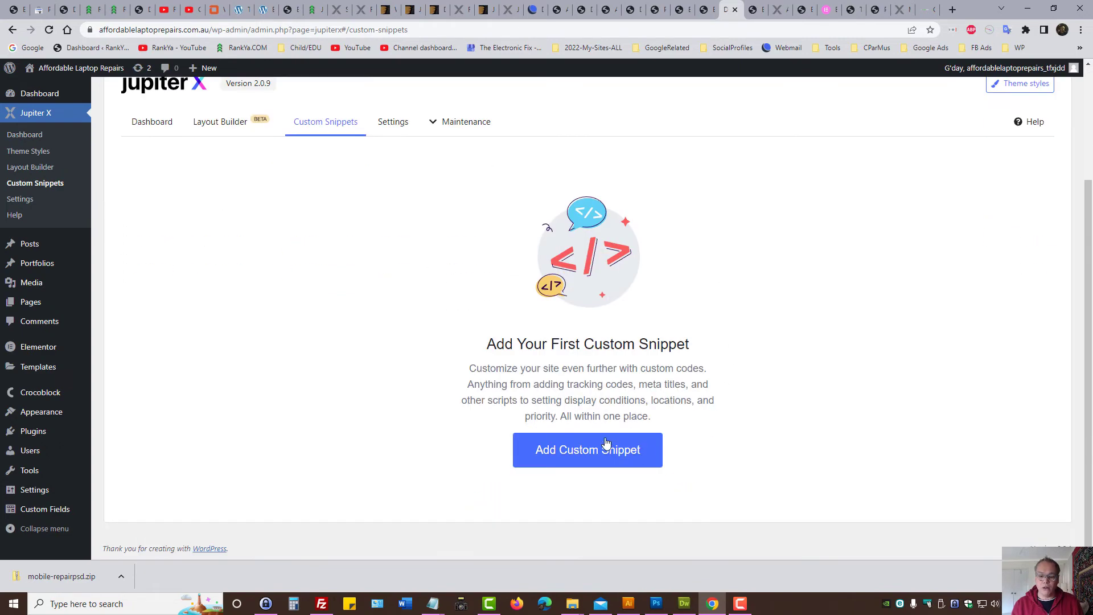
pyautogui.click(588, 451)
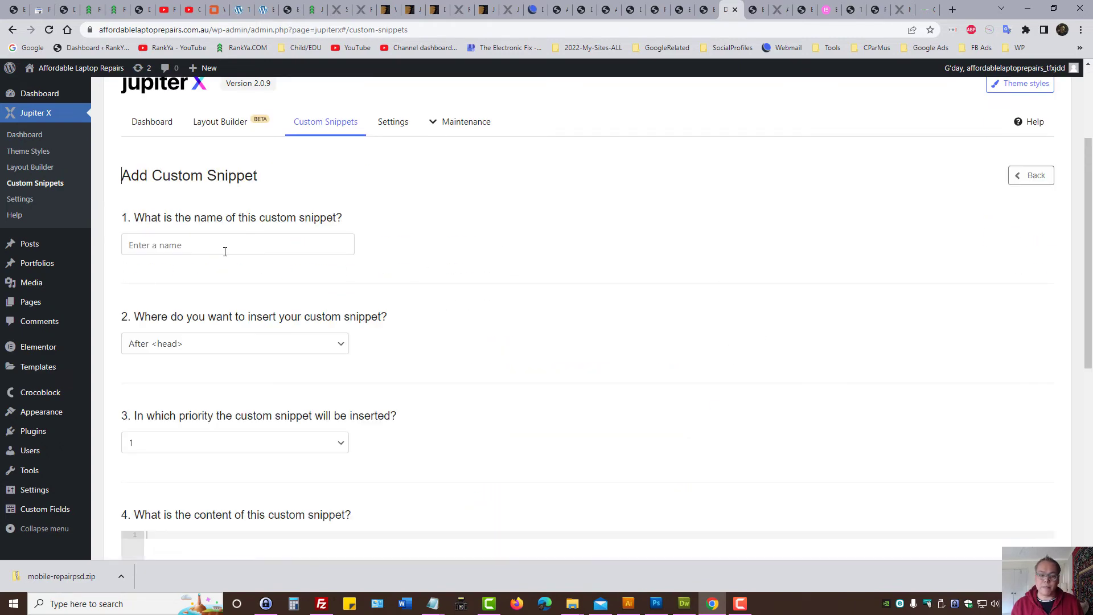
pyautogui.scroll(-3, 478, 239)
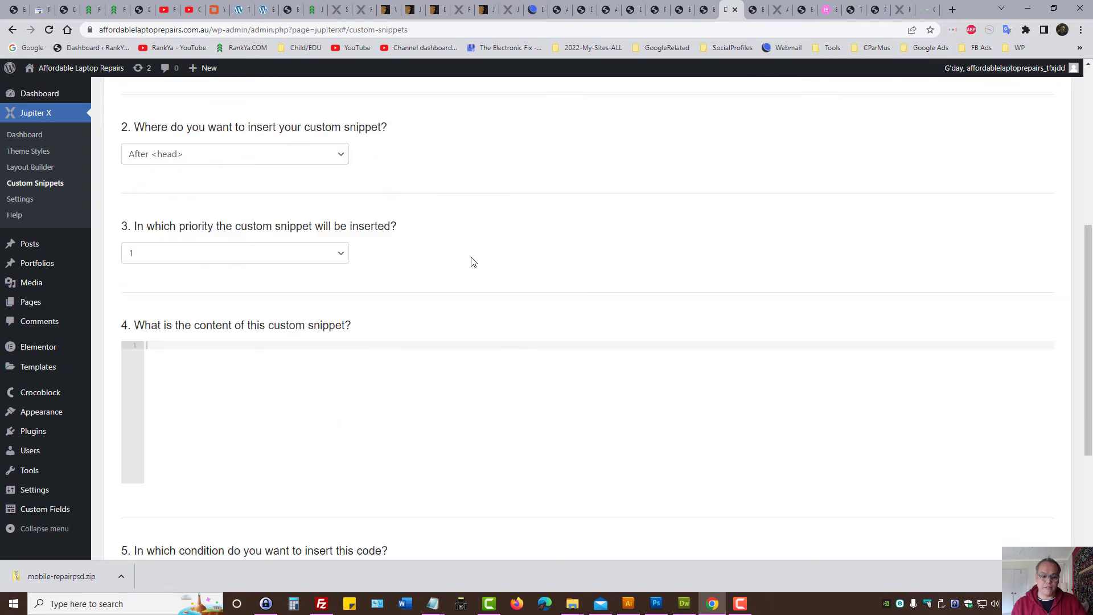
pyautogui.scroll(-3, 456, 292)
pyautogui.scroll(10, 463, 339)
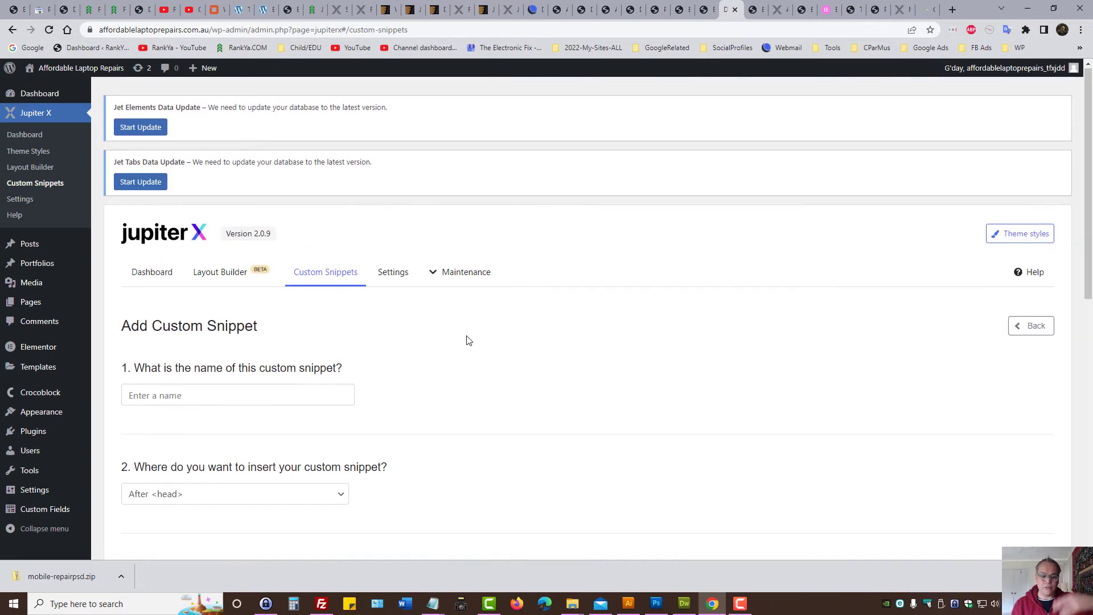
pyautogui.scroll(-10, 464, 338)
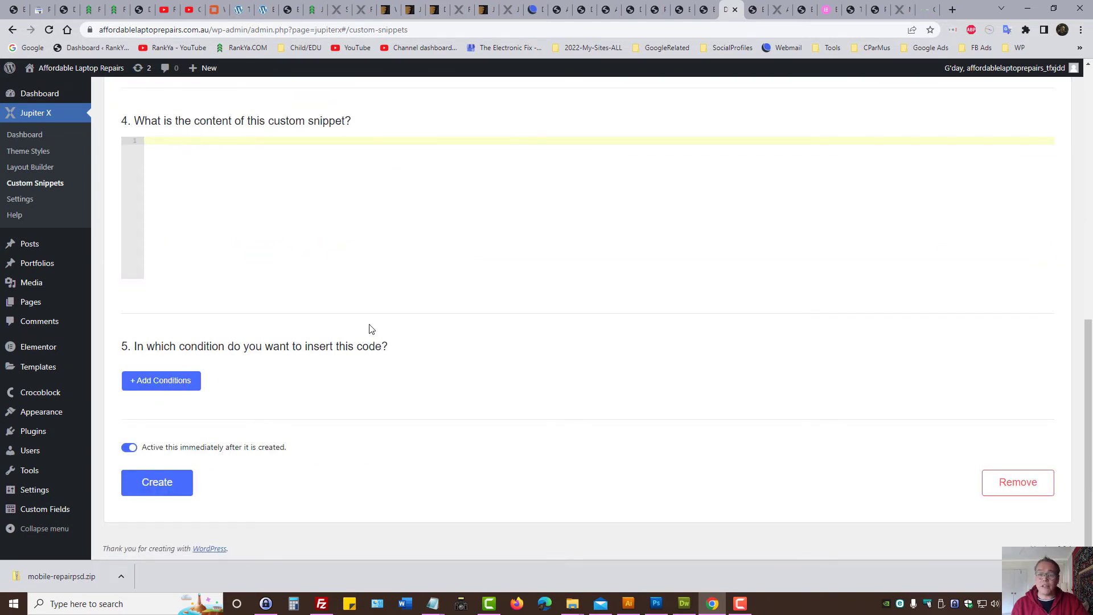
pyautogui.scroll(10, 446, 305)
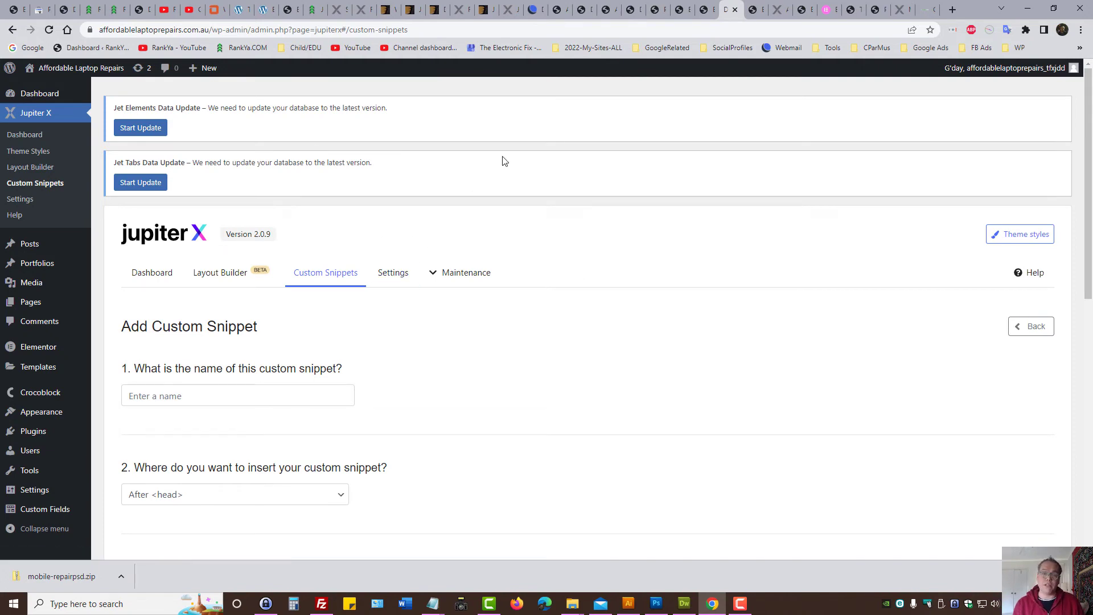
pyautogui.scroll(-9, 466, 308)
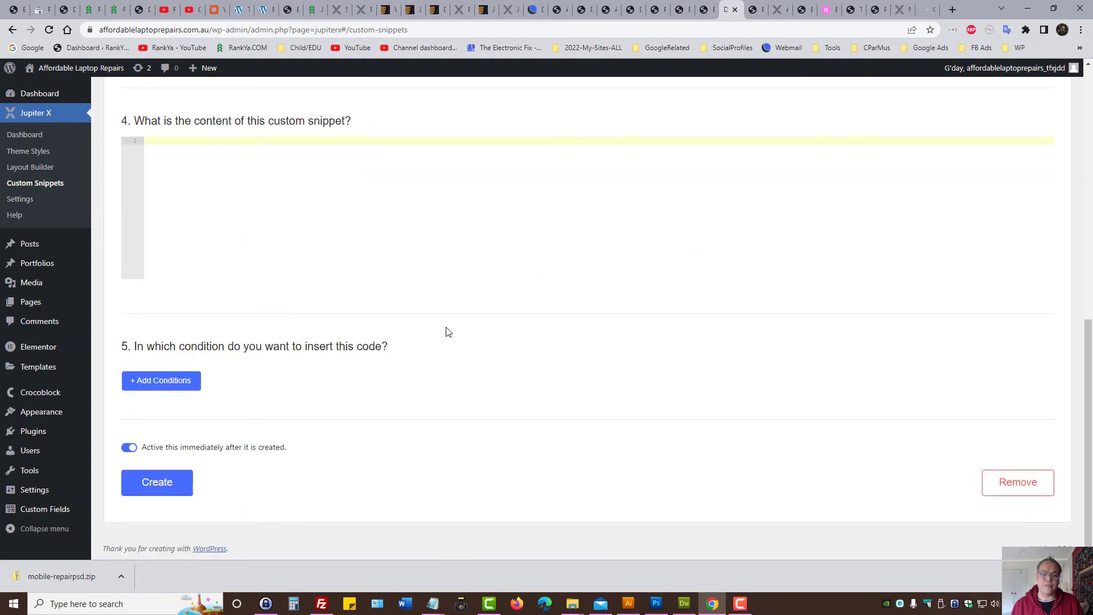
pyautogui.scroll(10, 448, 332)
pyautogui.click(393, 272)
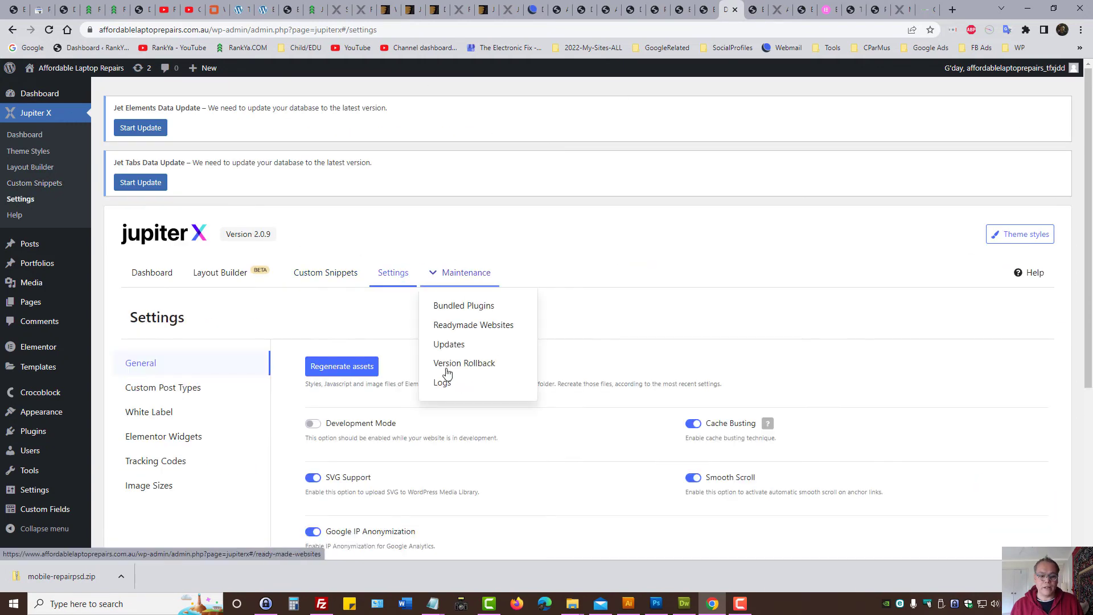
pyautogui.scroll(-3, 342, 342)
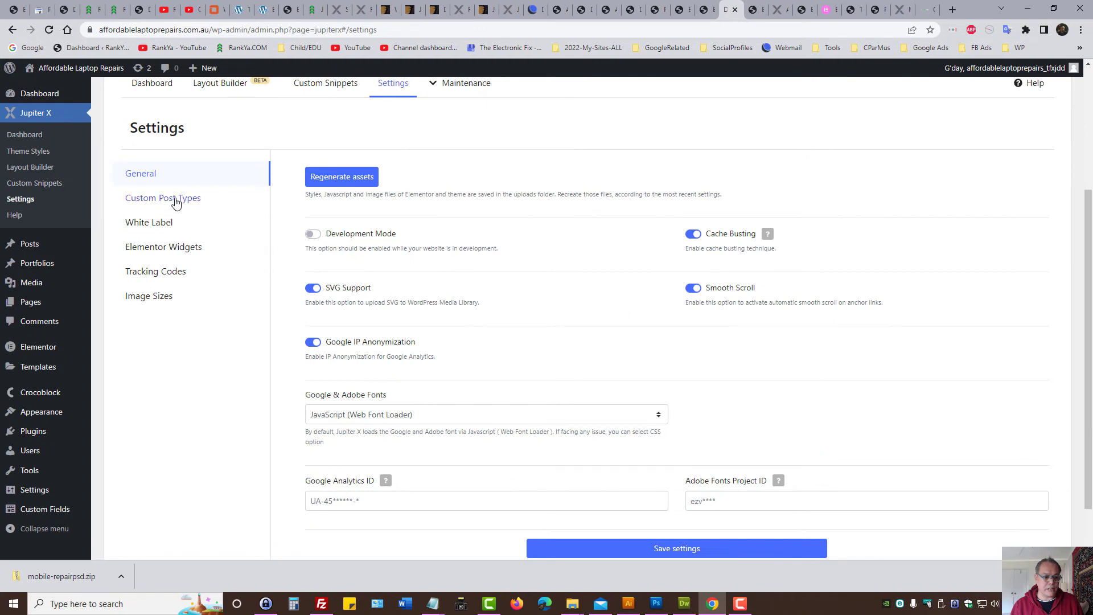
pyautogui.click(171, 272)
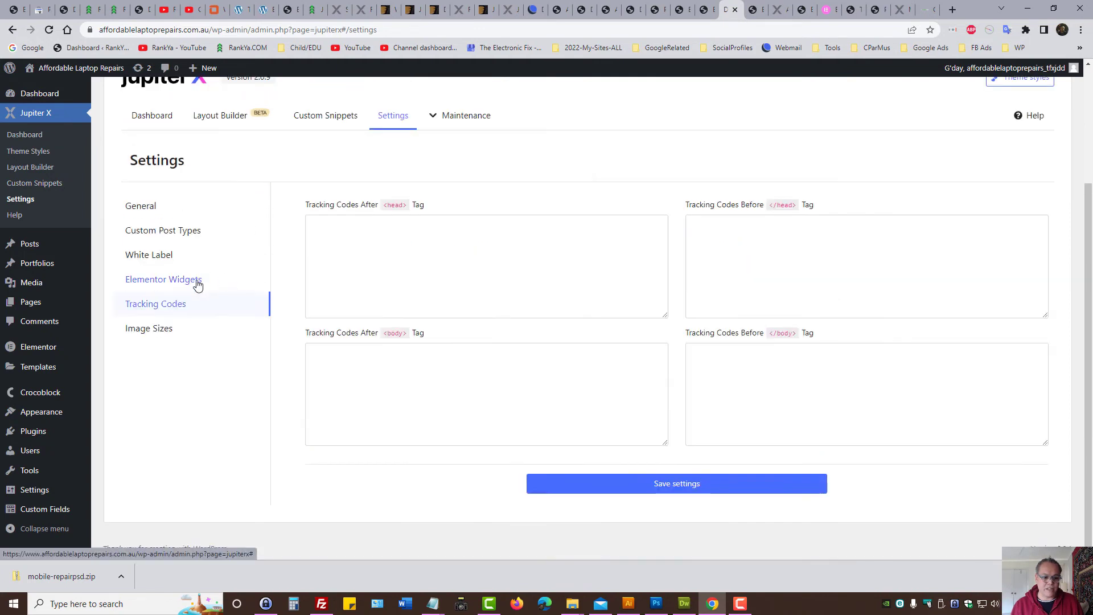
pyautogui.click(577, 242)
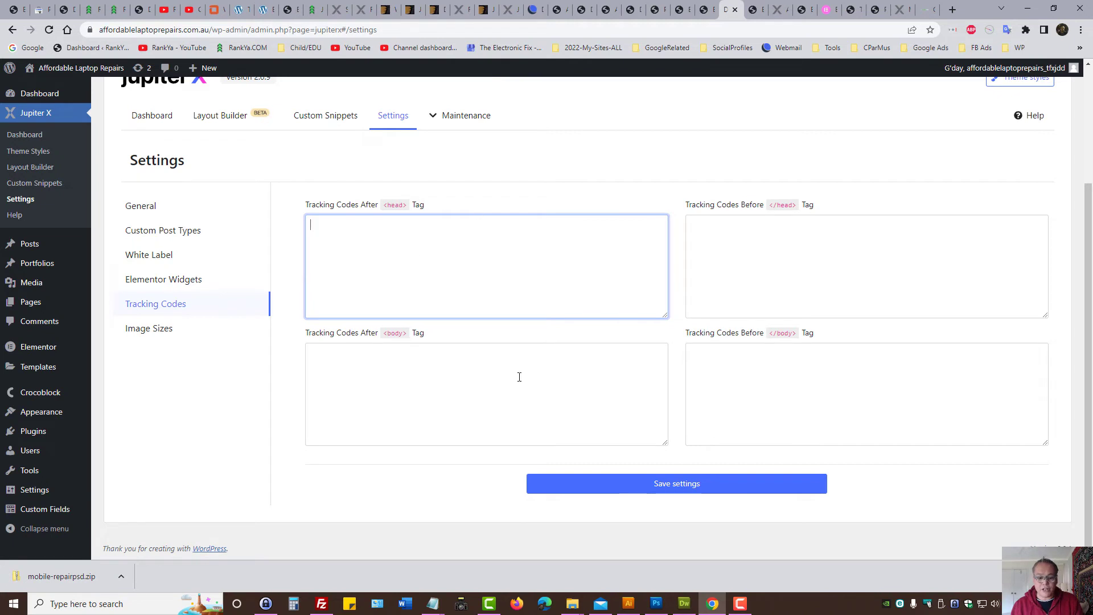
pyautogui.click(439, 370)
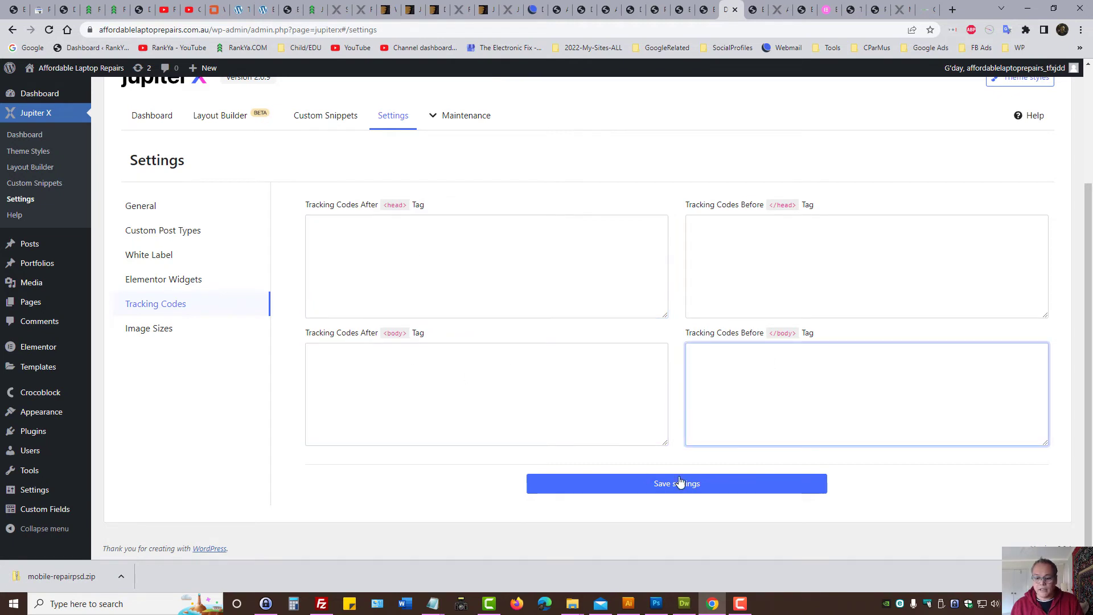
pyautogui.click(158, 329)
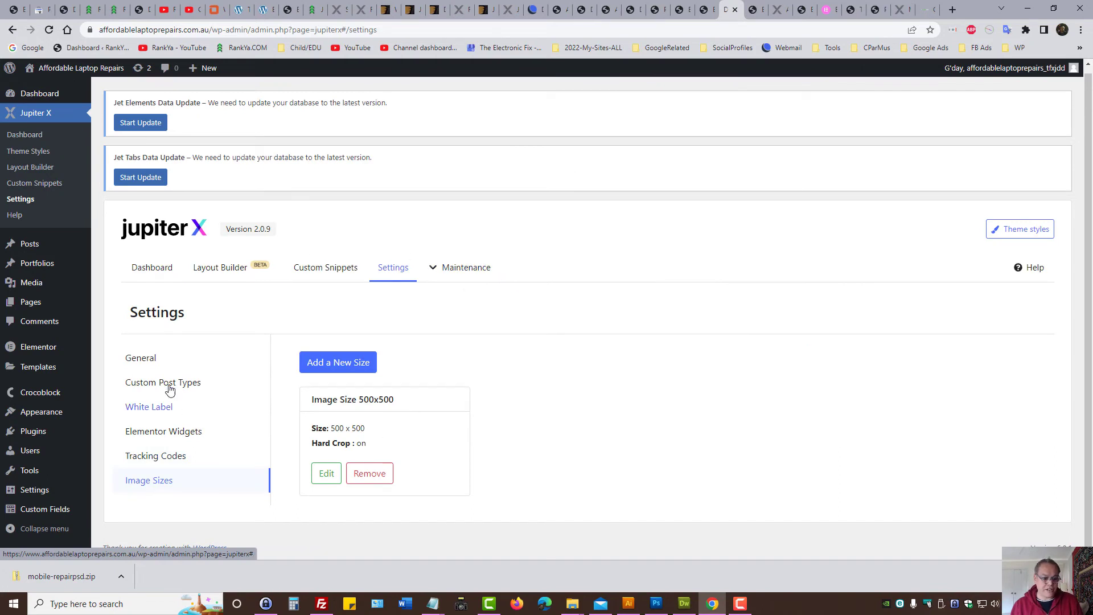
pyautogui.click(198, 370)
pyautogui.click(446, 279)
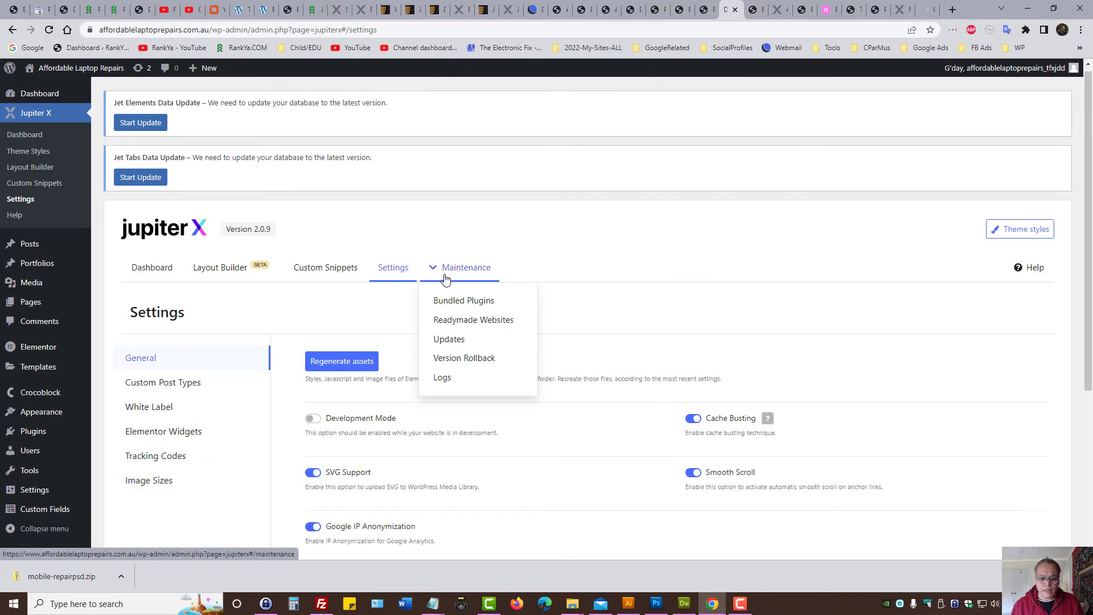
# Step: Open Jupiter X Bundled Plugins and review the activated required plugins and optional plugin cards
pyautogui.click(460, 305)
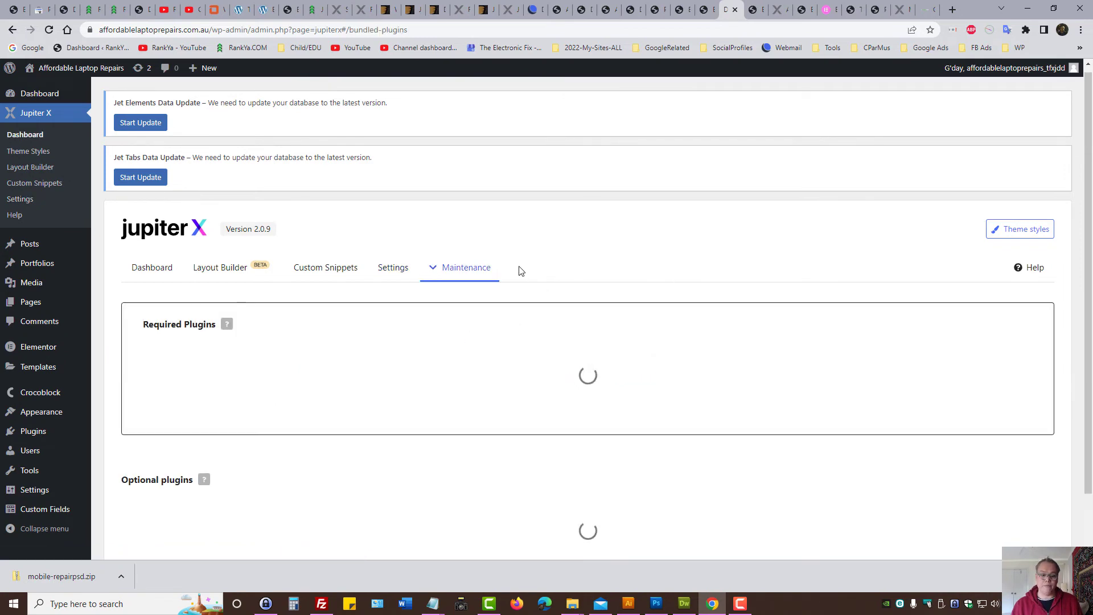
pyautogui.scroll(-2, 517, 274)
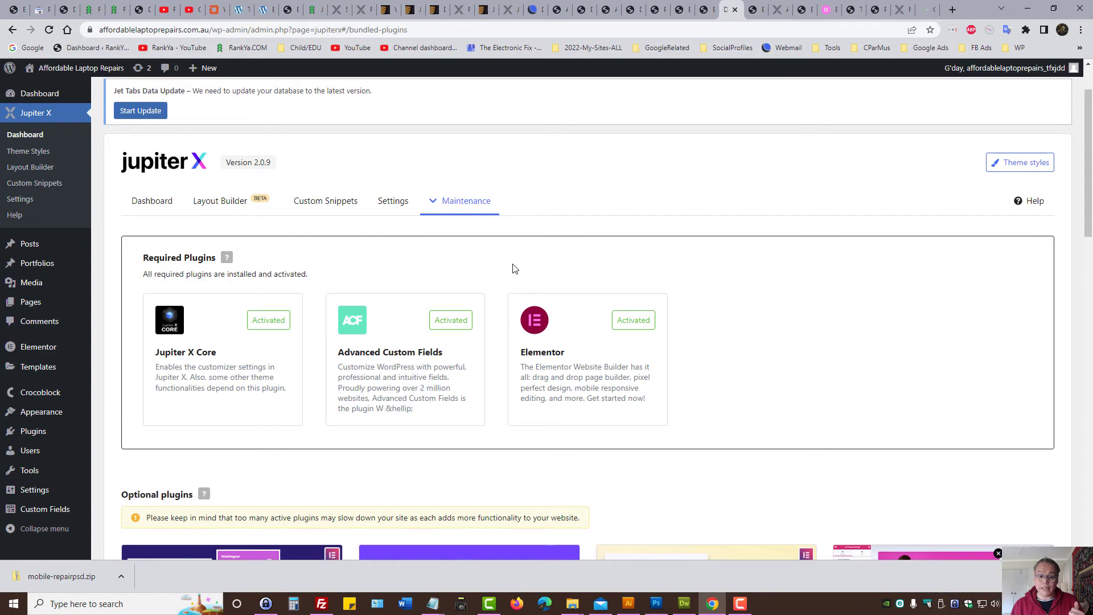
pyautogui.scroll(-3, 512, 269)
pyautogui.scroll(-3, 443, 283)
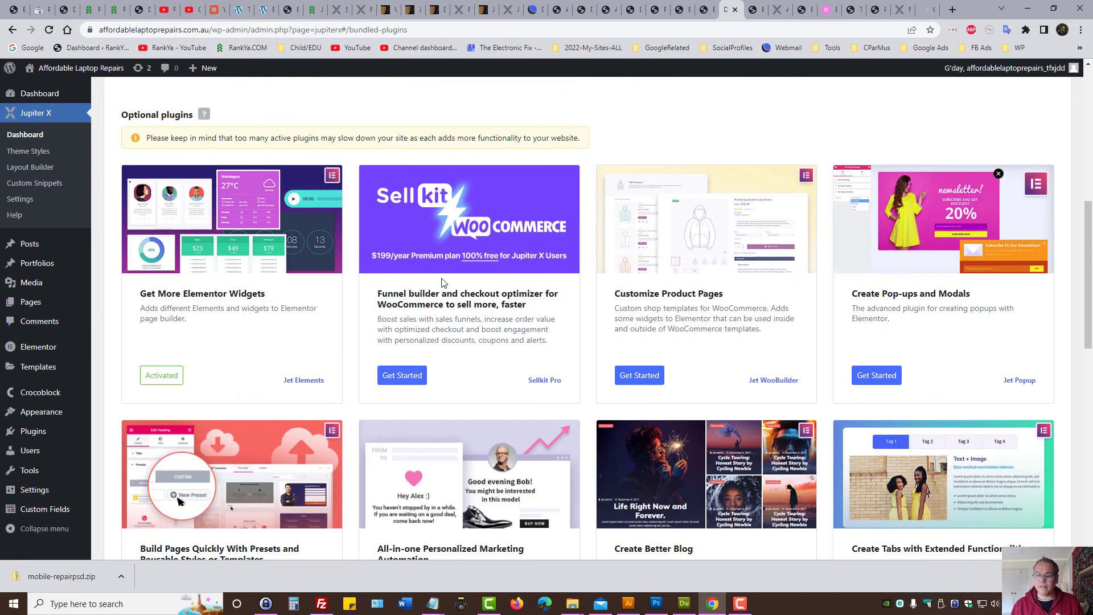
pyautogui.scroll(6, 535, 286)
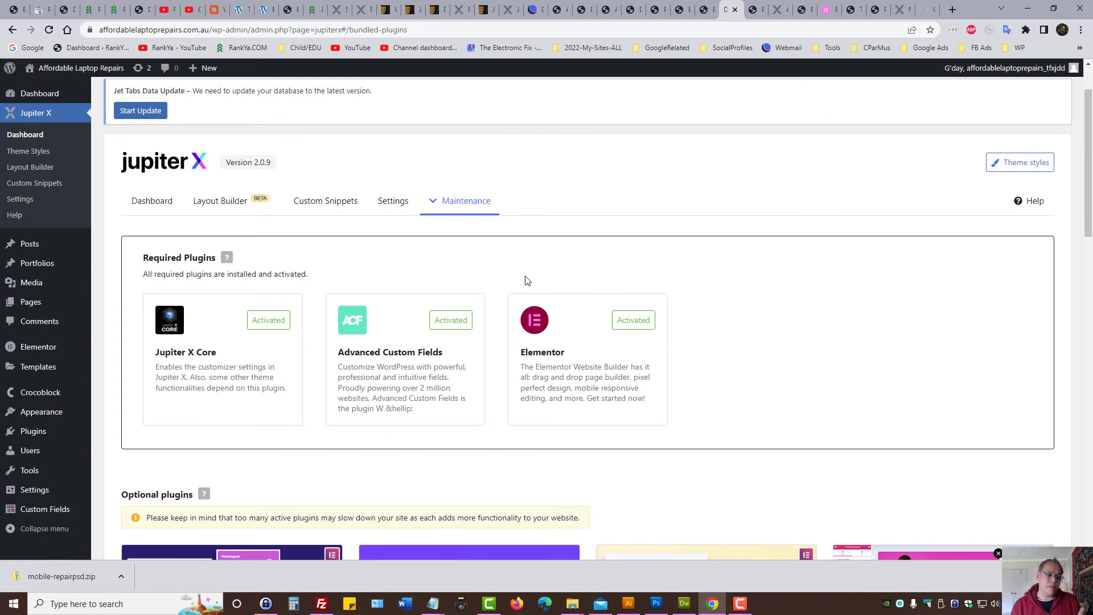
pyautogui.moveTo(37, 353)
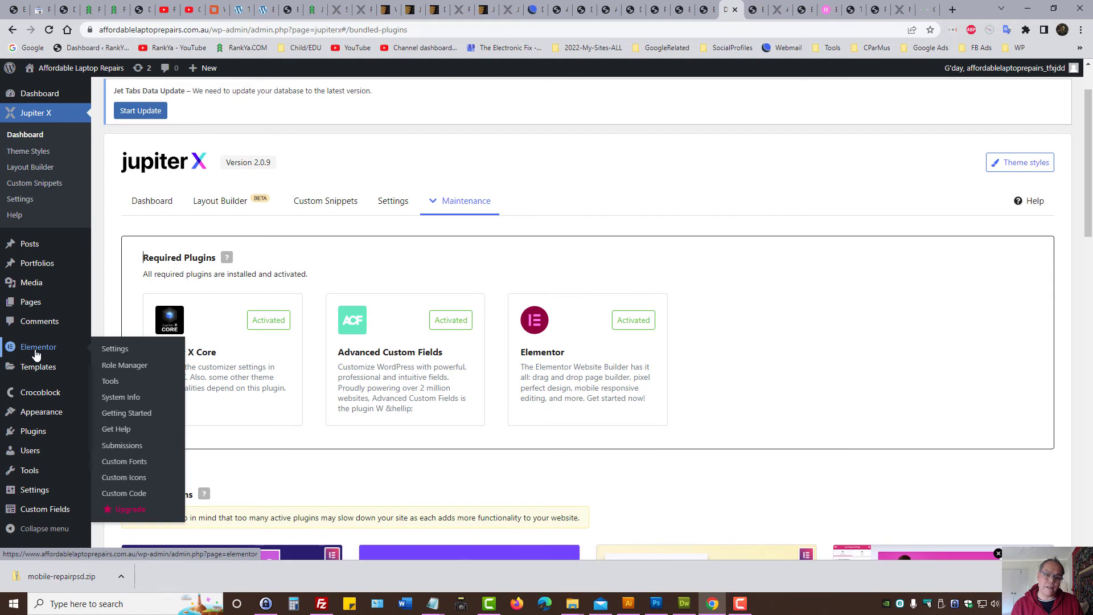
# Step: Check Elementor's general settings page, then switch to the optimustinting.com.au homepage tab
pyautogui.click(39, 354)
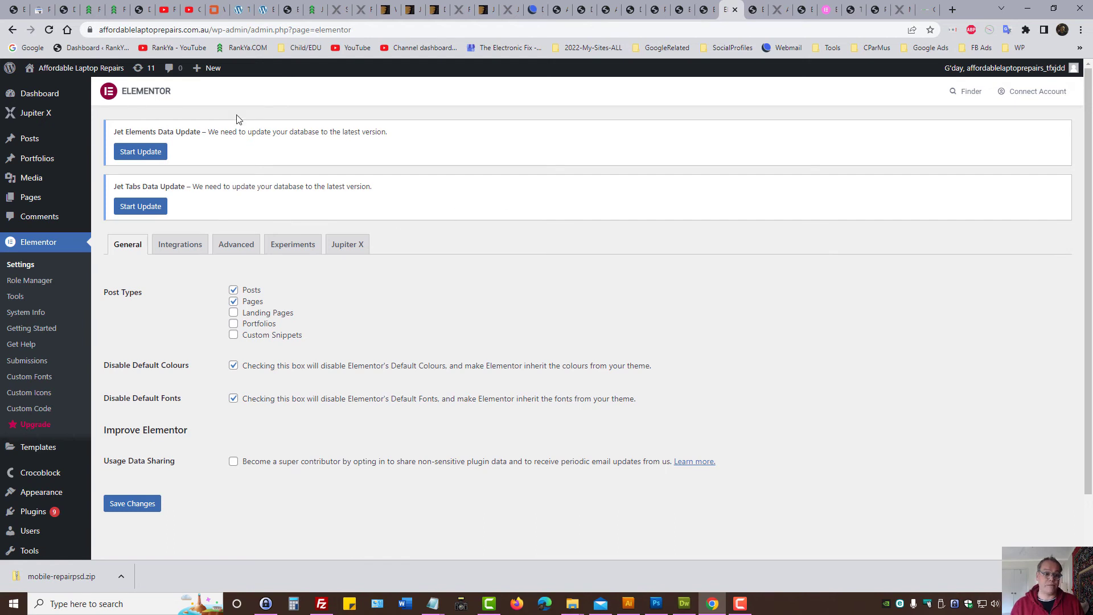
pyautogui.click(216, 9)
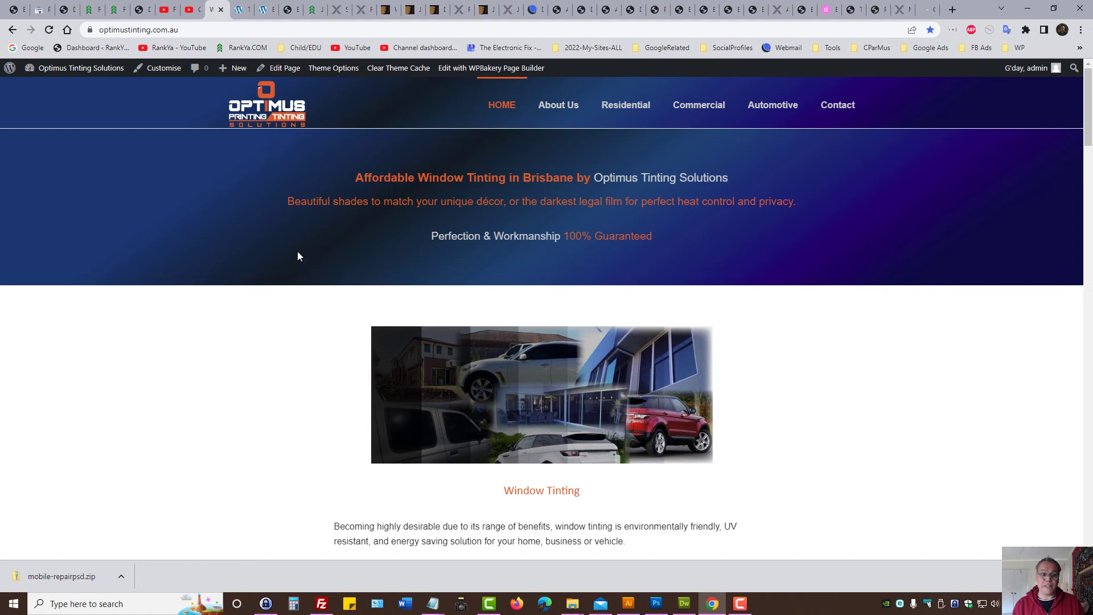
# Step: Look at the other site's Themes page and WPBakery Basic Page Template, then the Artbees Recipes thread
pyautogui.click(239, 9)
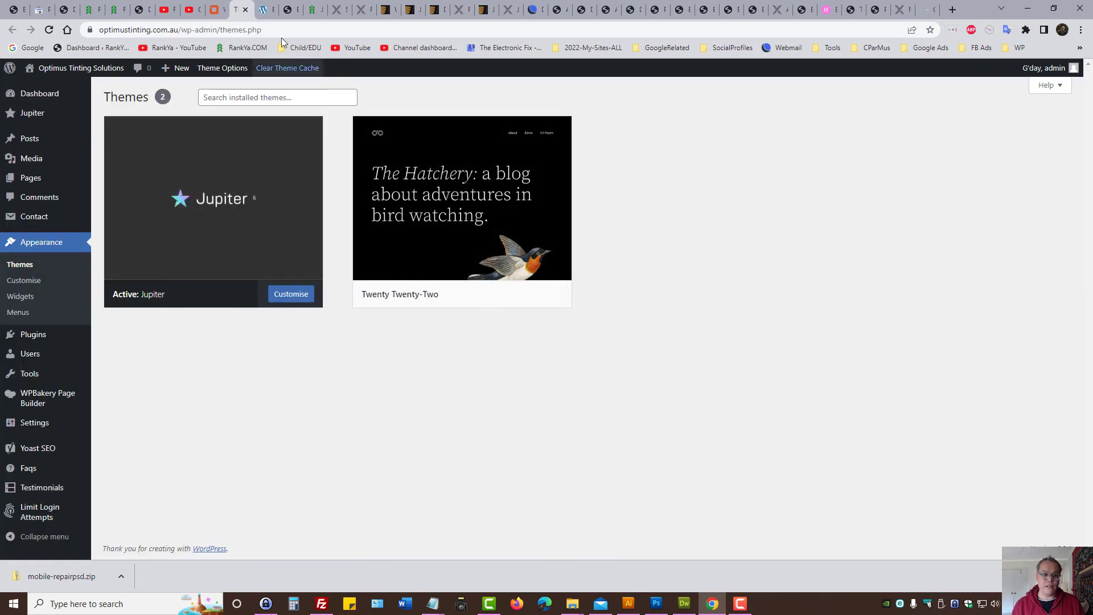
pyautogui.click(271, 7)
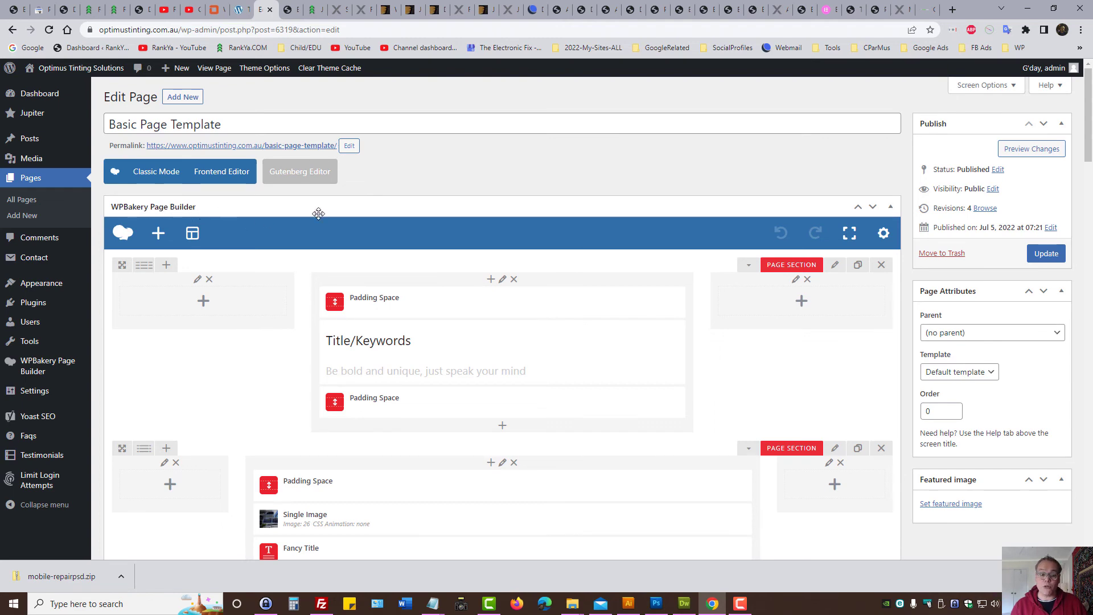
pyautogui.moveTo(390, 409)
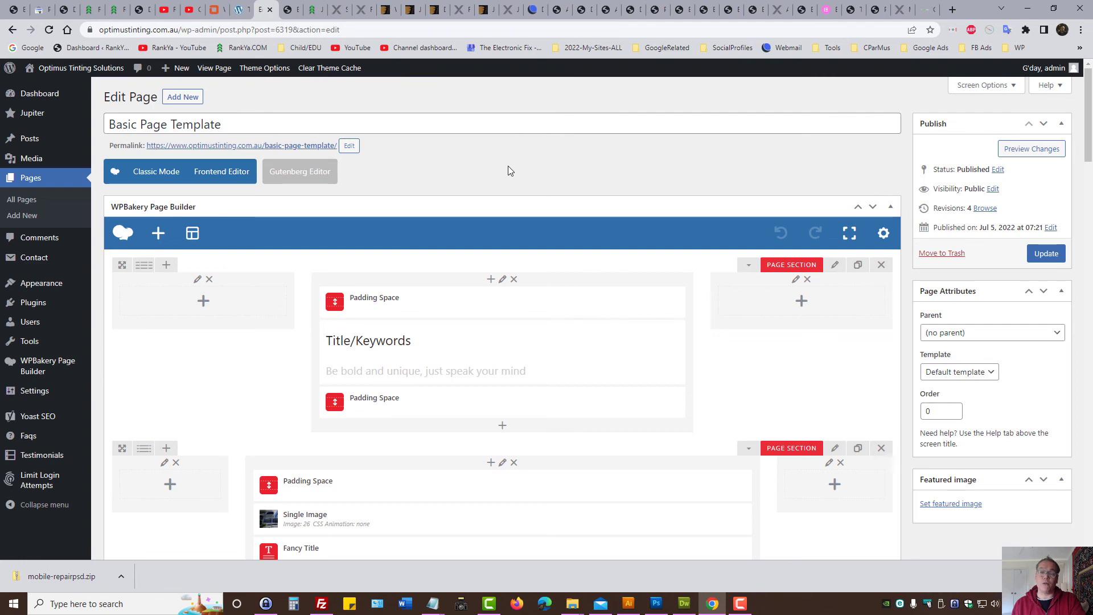
pyautogui.click(509, 8)
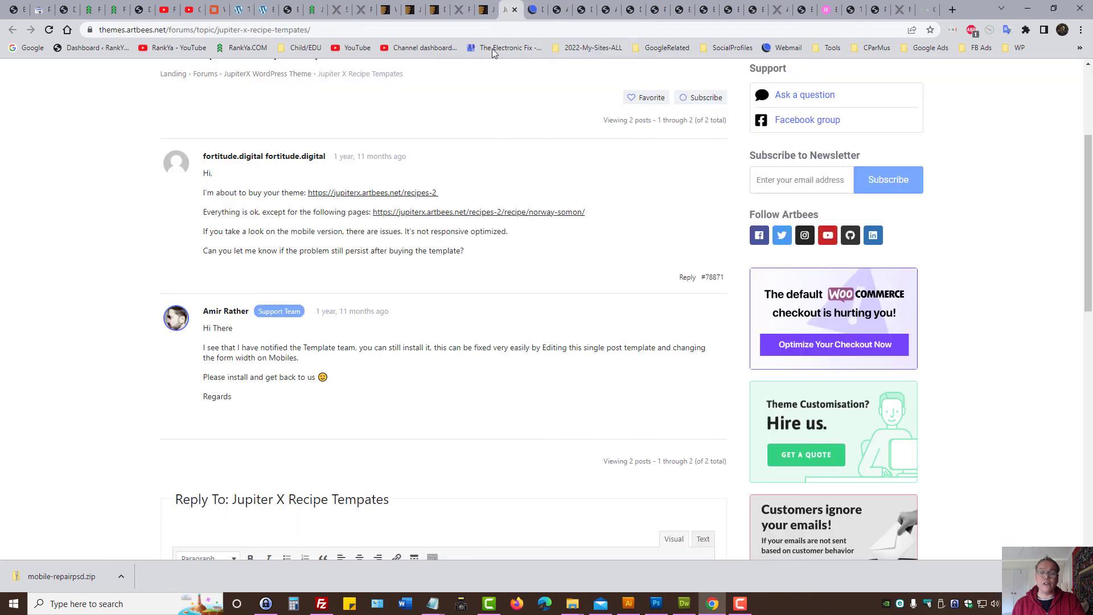
# Step: View the ThemeForest Jupiter theme listing, then go back to the laptop repair site's Elementor editor
pyautogui.click(486, 9)
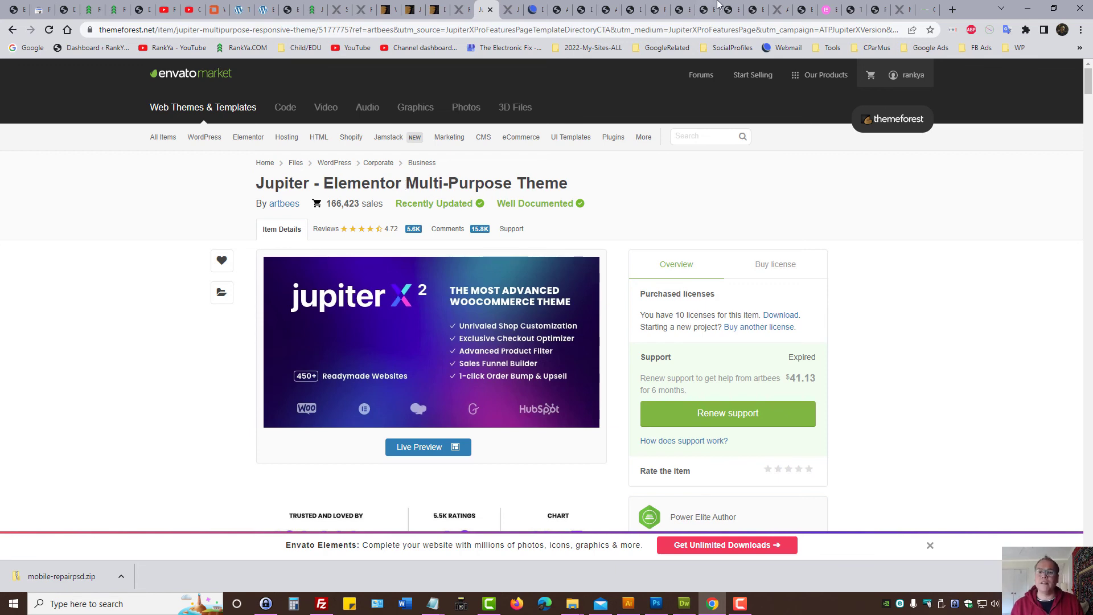
pyautogui.click(749, 10)
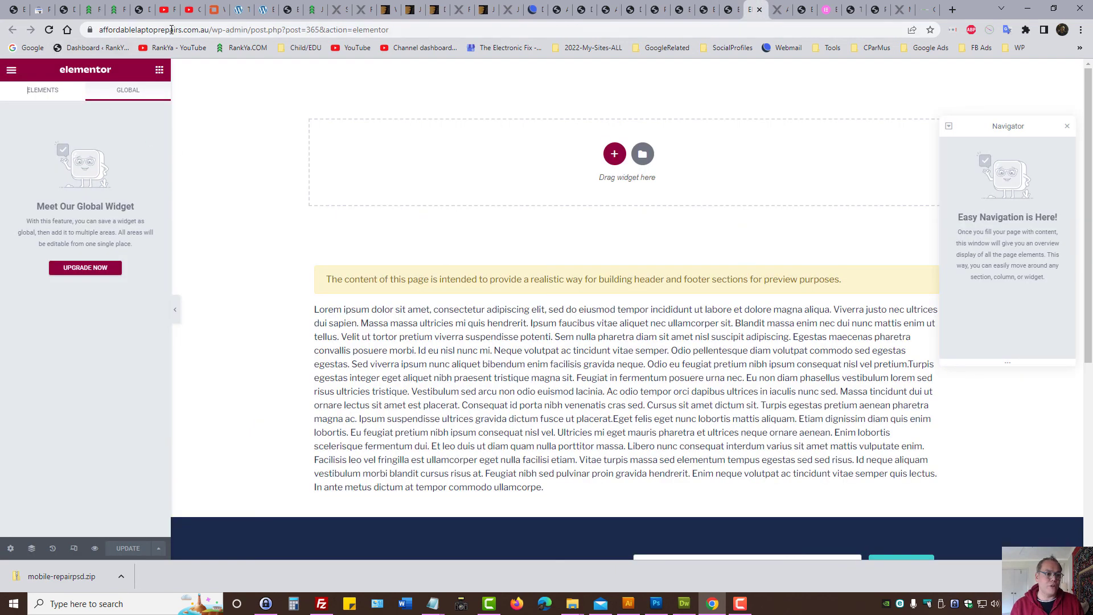
# Step: Remove the editor path from the URL to load the live DeviceRepair homepage and scroll it
pyautogui.moveTo(217, 33); pyautogui.dragTo(494, 352)
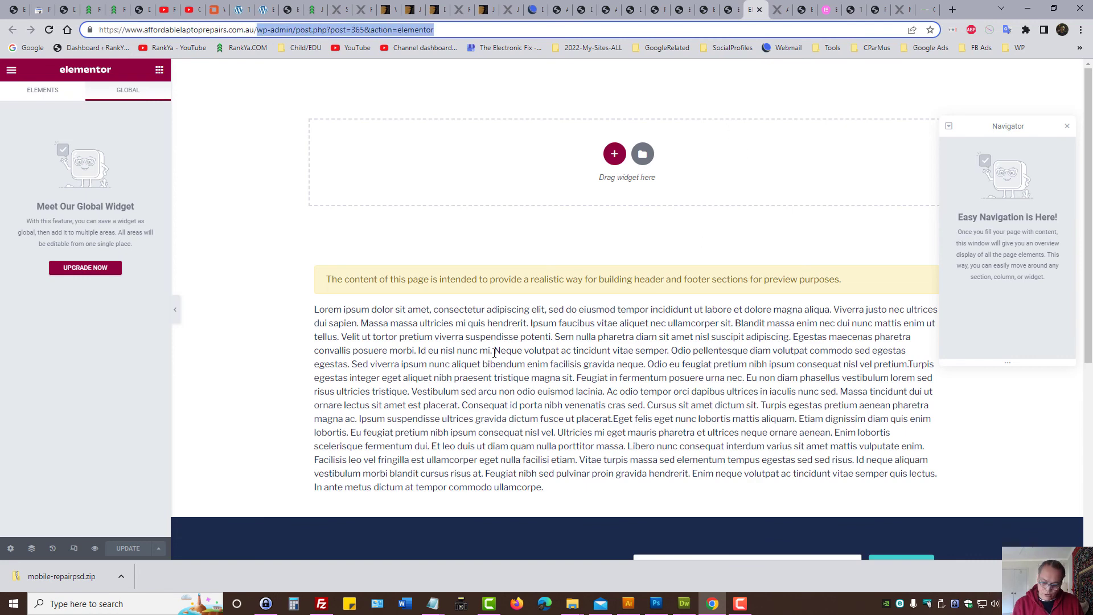
pyautogui.press('BackSpace')
pyautogui.press('Return')
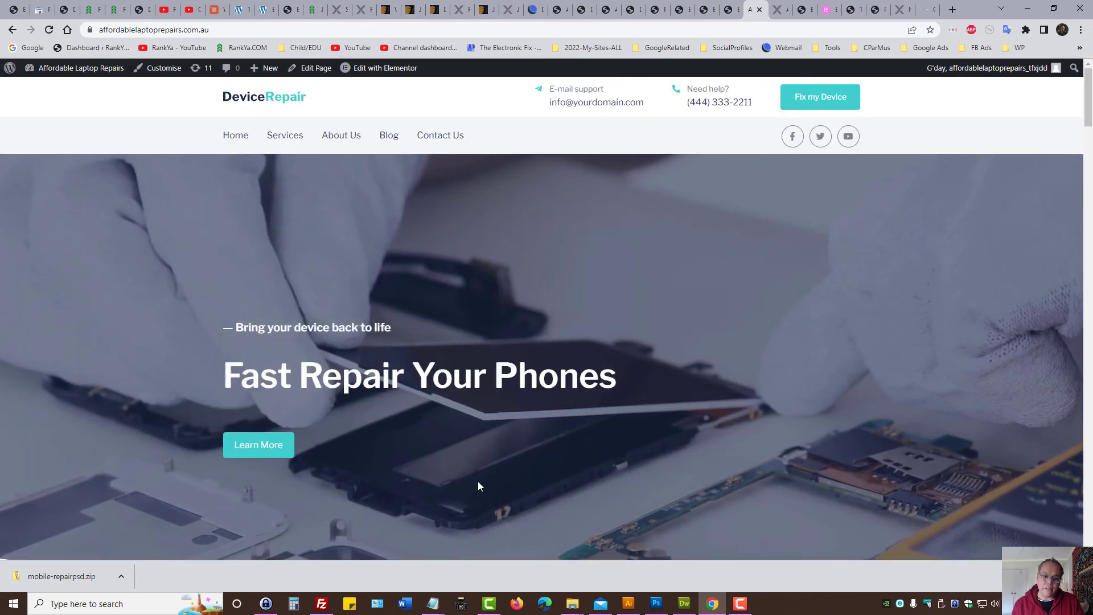
pyautogui.scroll(-10, 477, 483)
pyautogui.scroll(6, 467, 486)
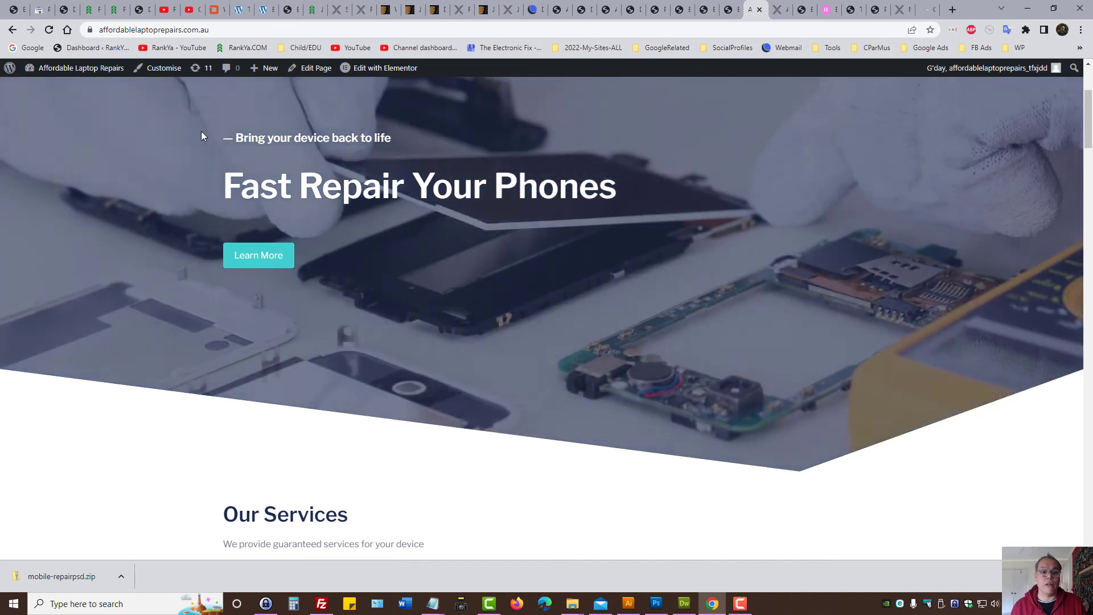
# Step: Highlight the Jupiter X Theme Review heading on RankYa's post, then switch to RankYa's YouTube channel
pyautogui.click(302, 3)
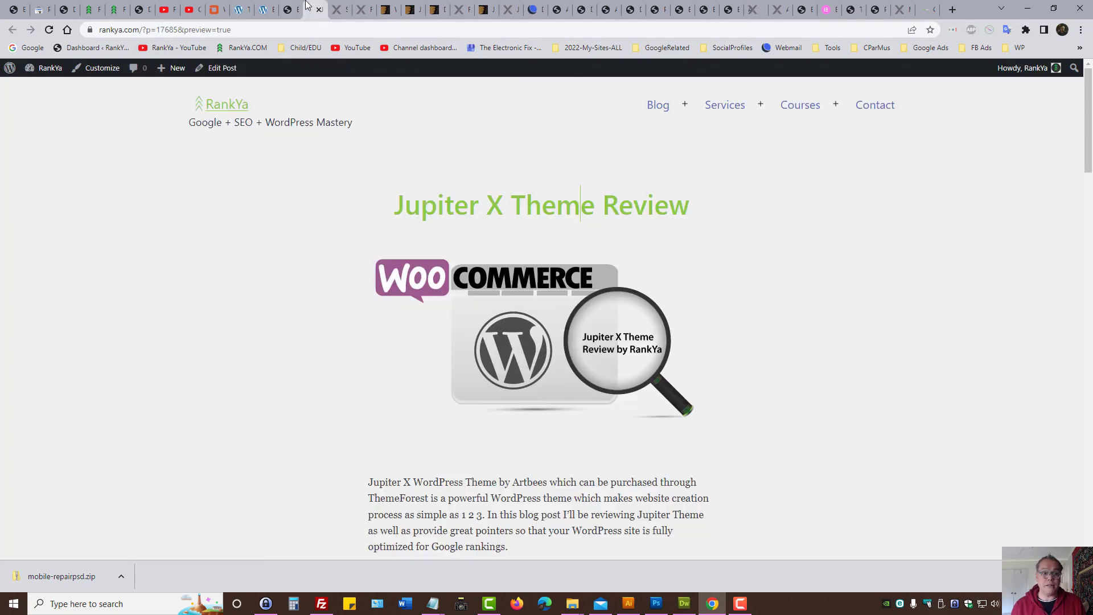
pyautogui.moveTo(397, 215); pyautogui.dragTo(718, 203)
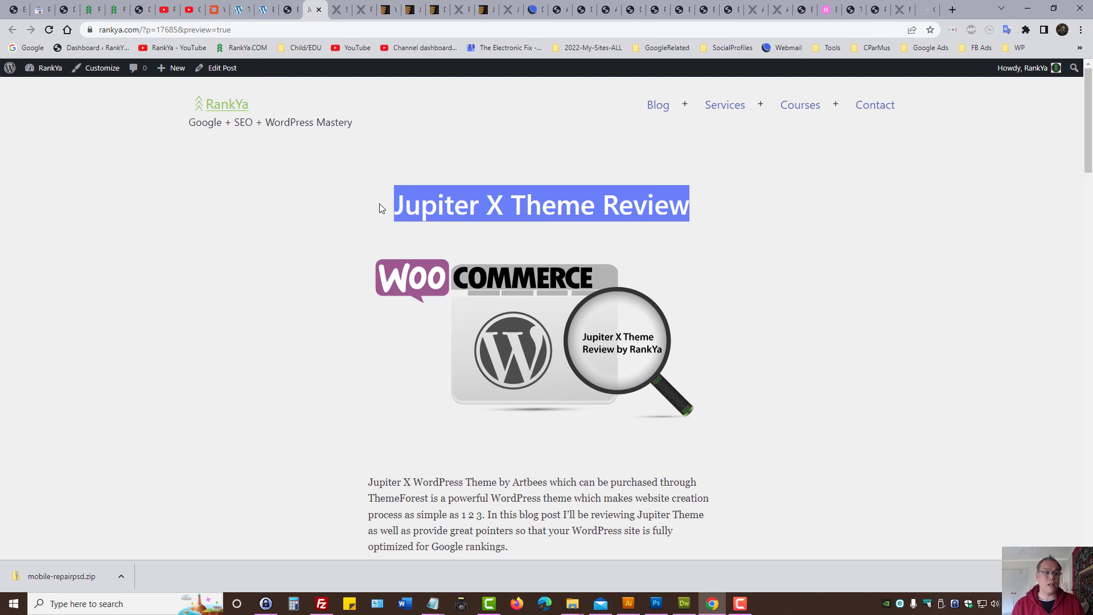
pyautogui.click(163, 9)
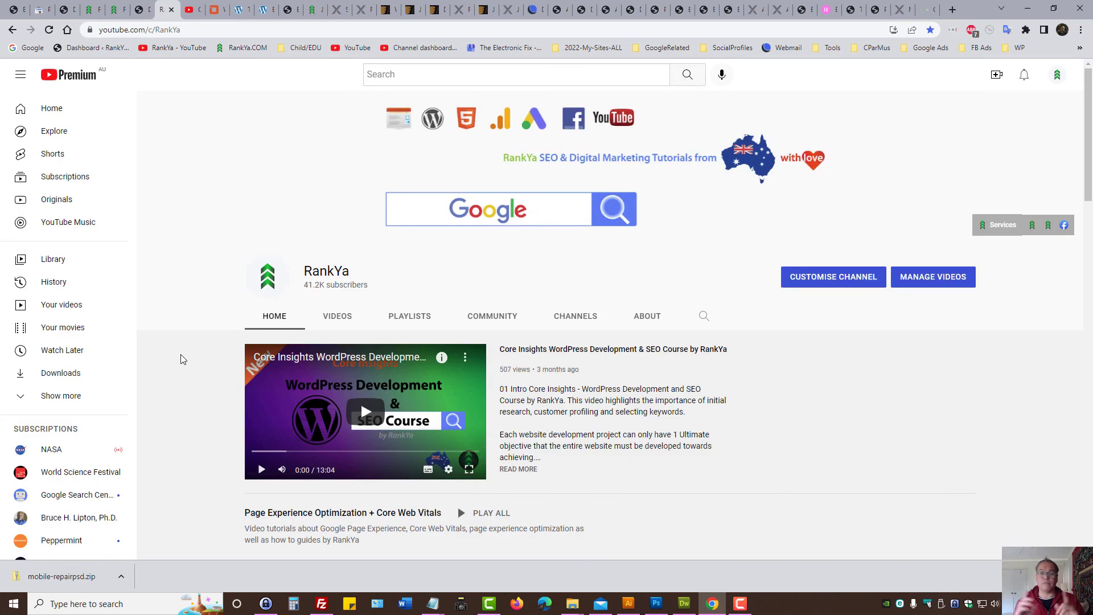